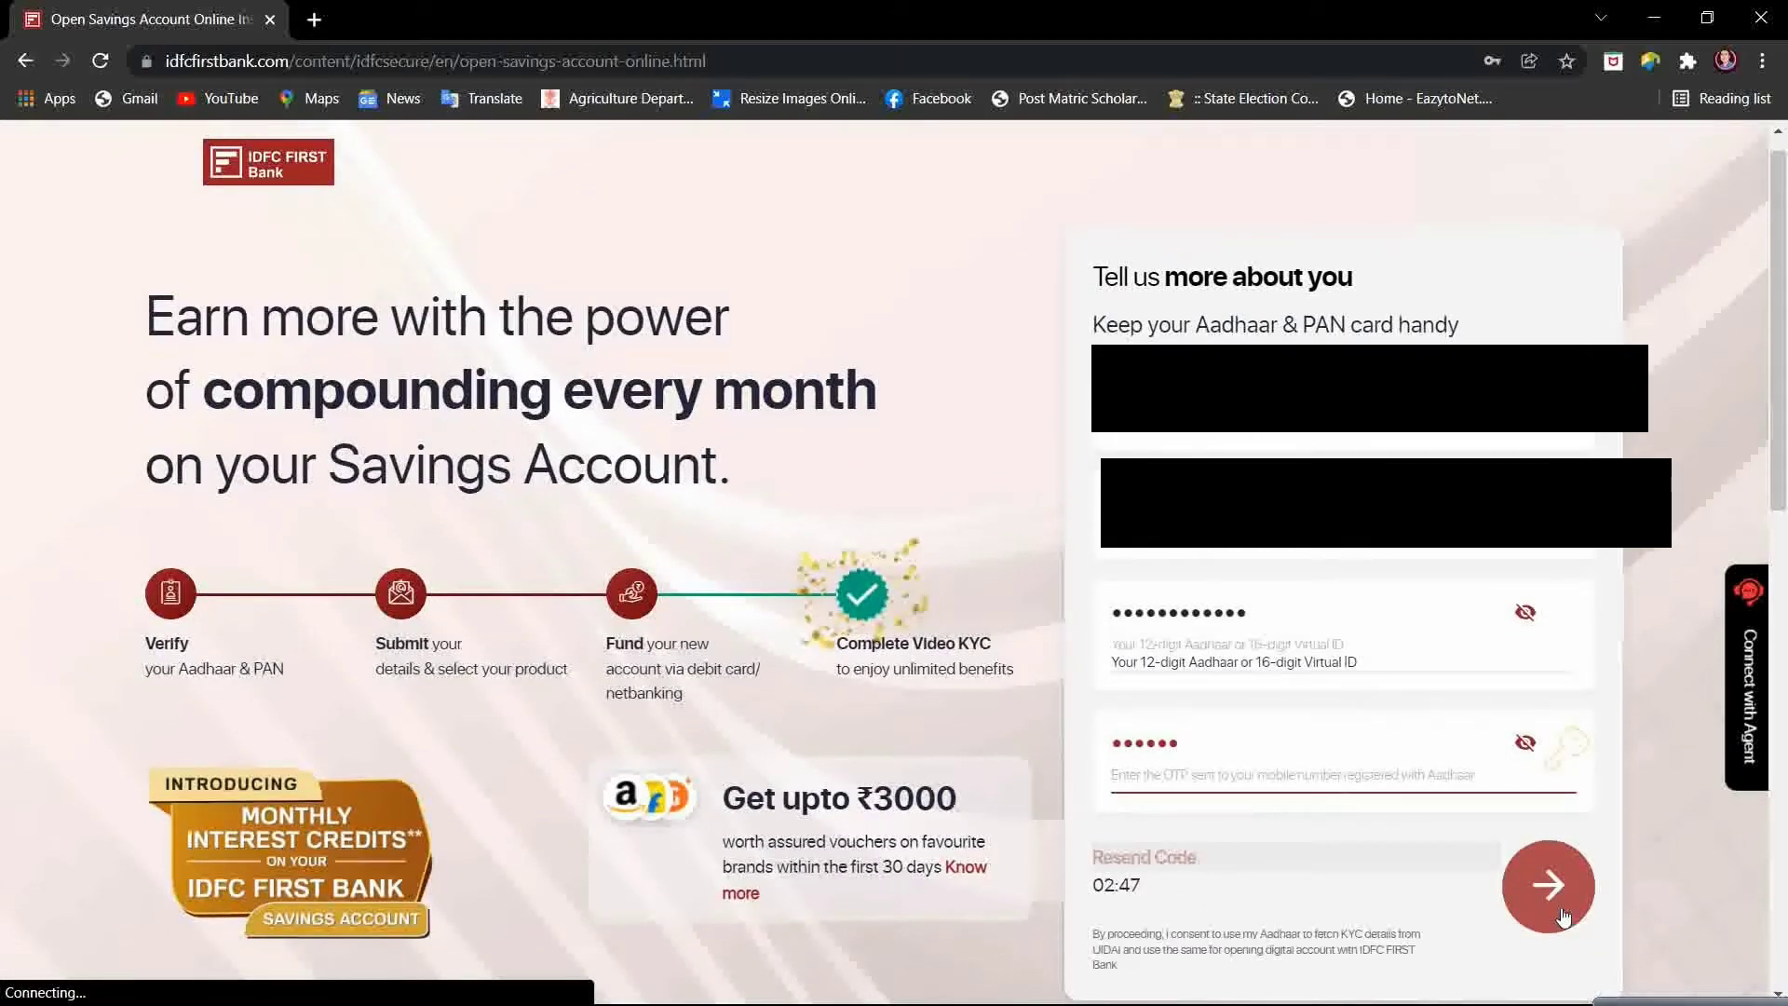
# Submit the Aadhaar verification form and set the address type to Residential with a Family owned property type
pyautogui.click(1563, 917)
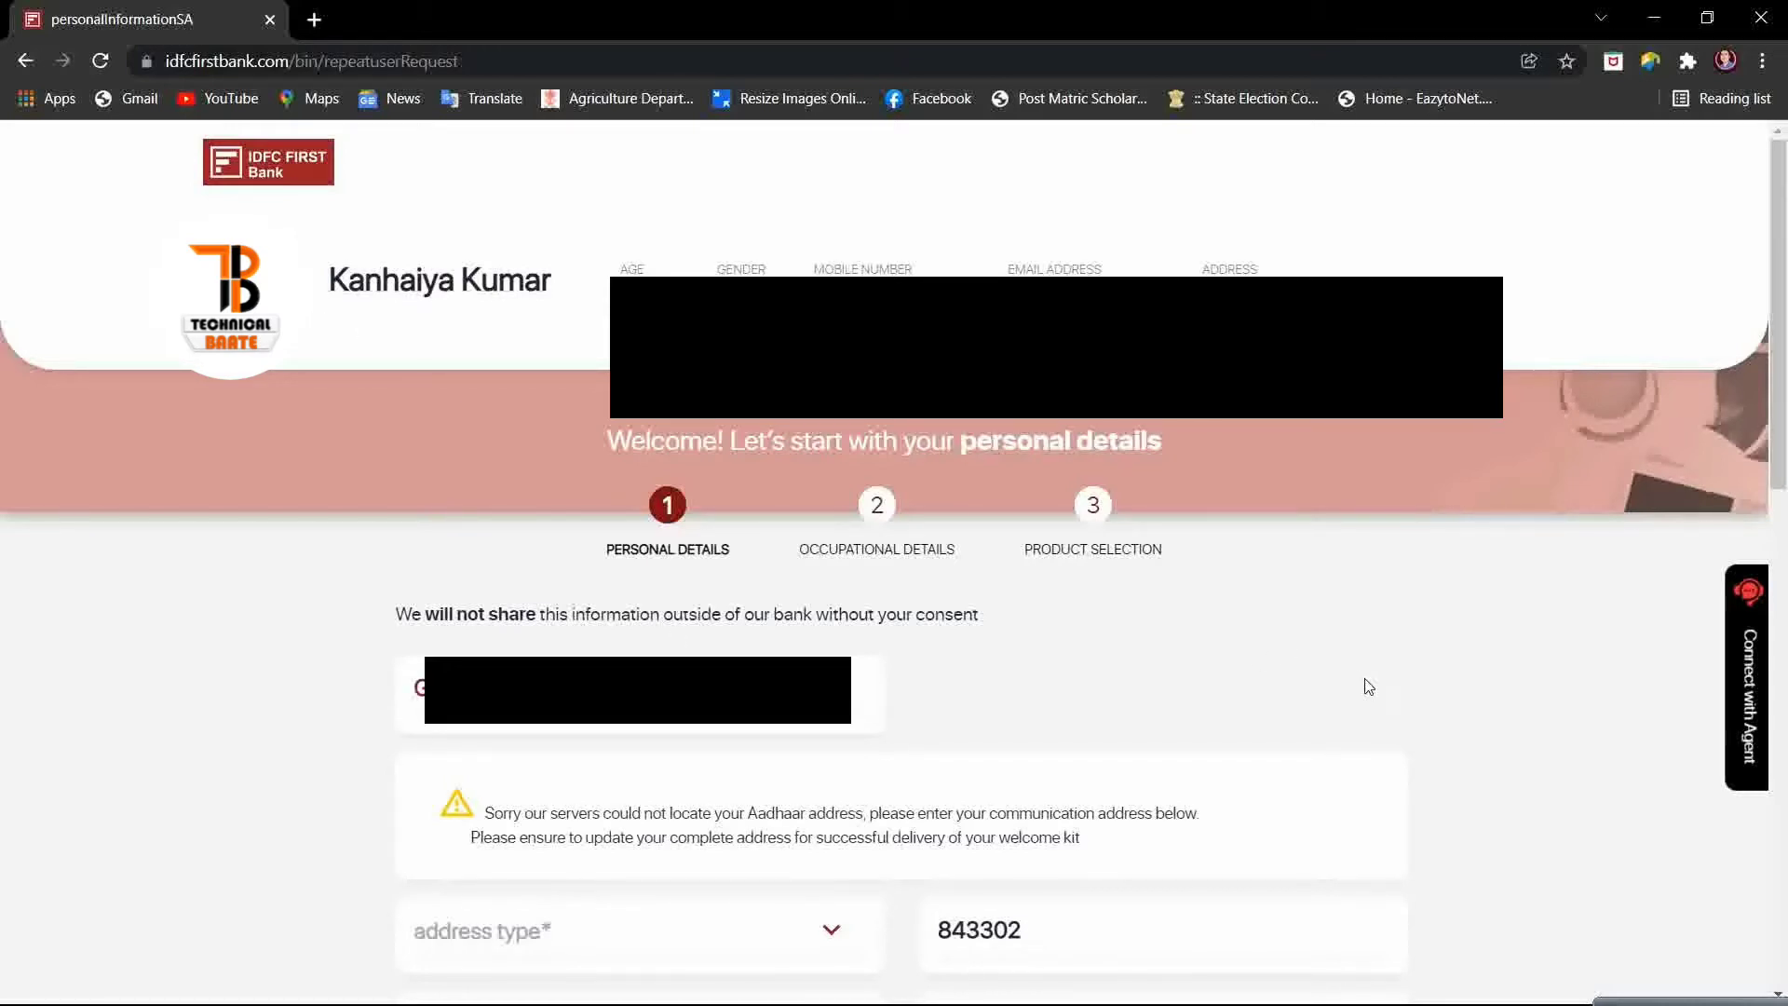
pyautogui.scroll(-3, 966, 753)
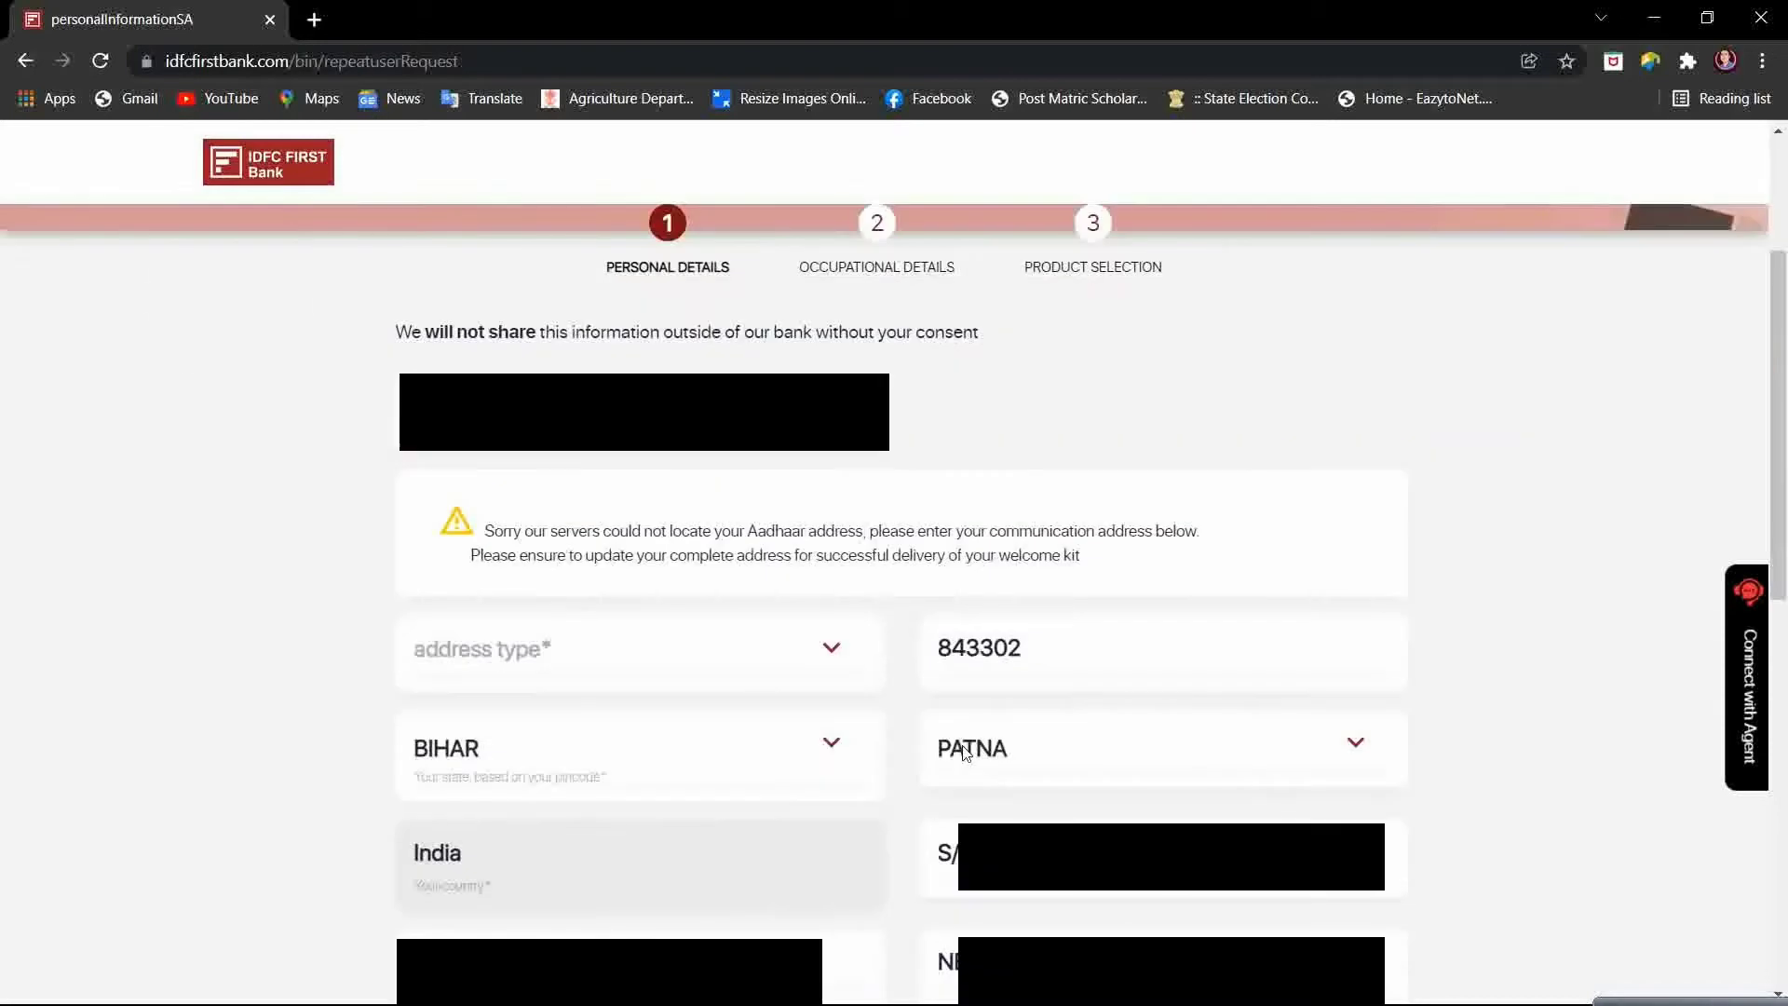
pyautogui.click(780, 654)
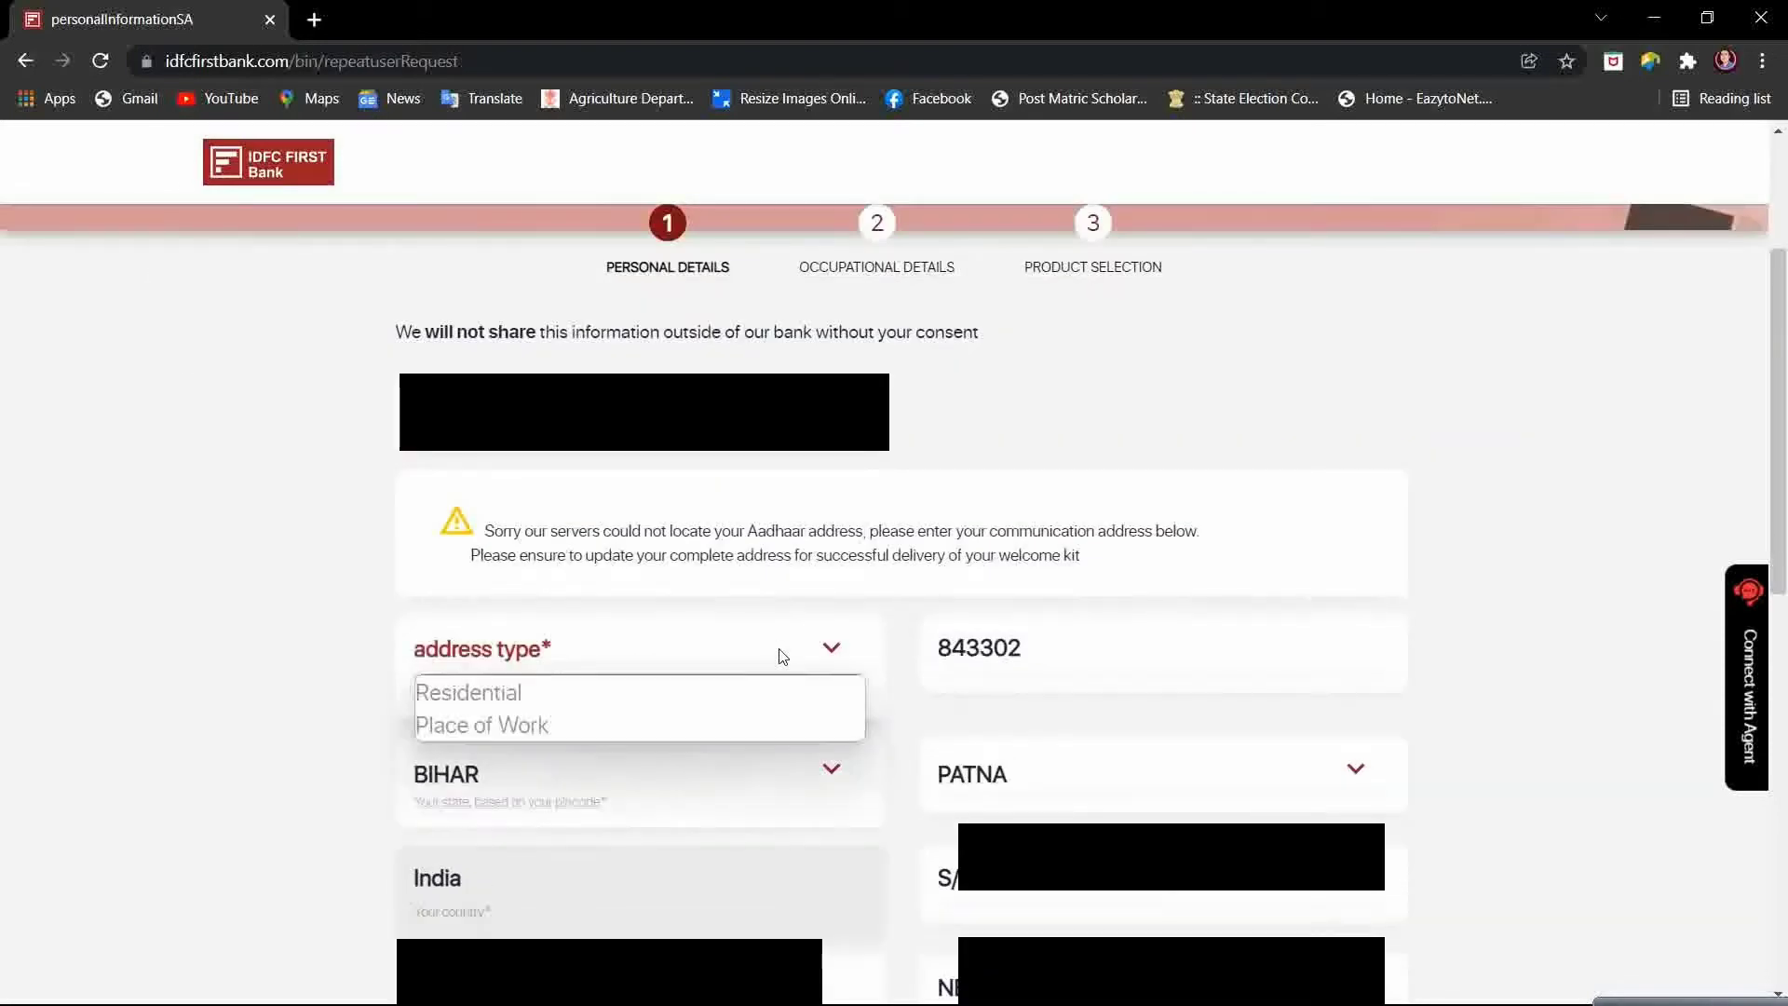
pyautogui.click(574, 705)
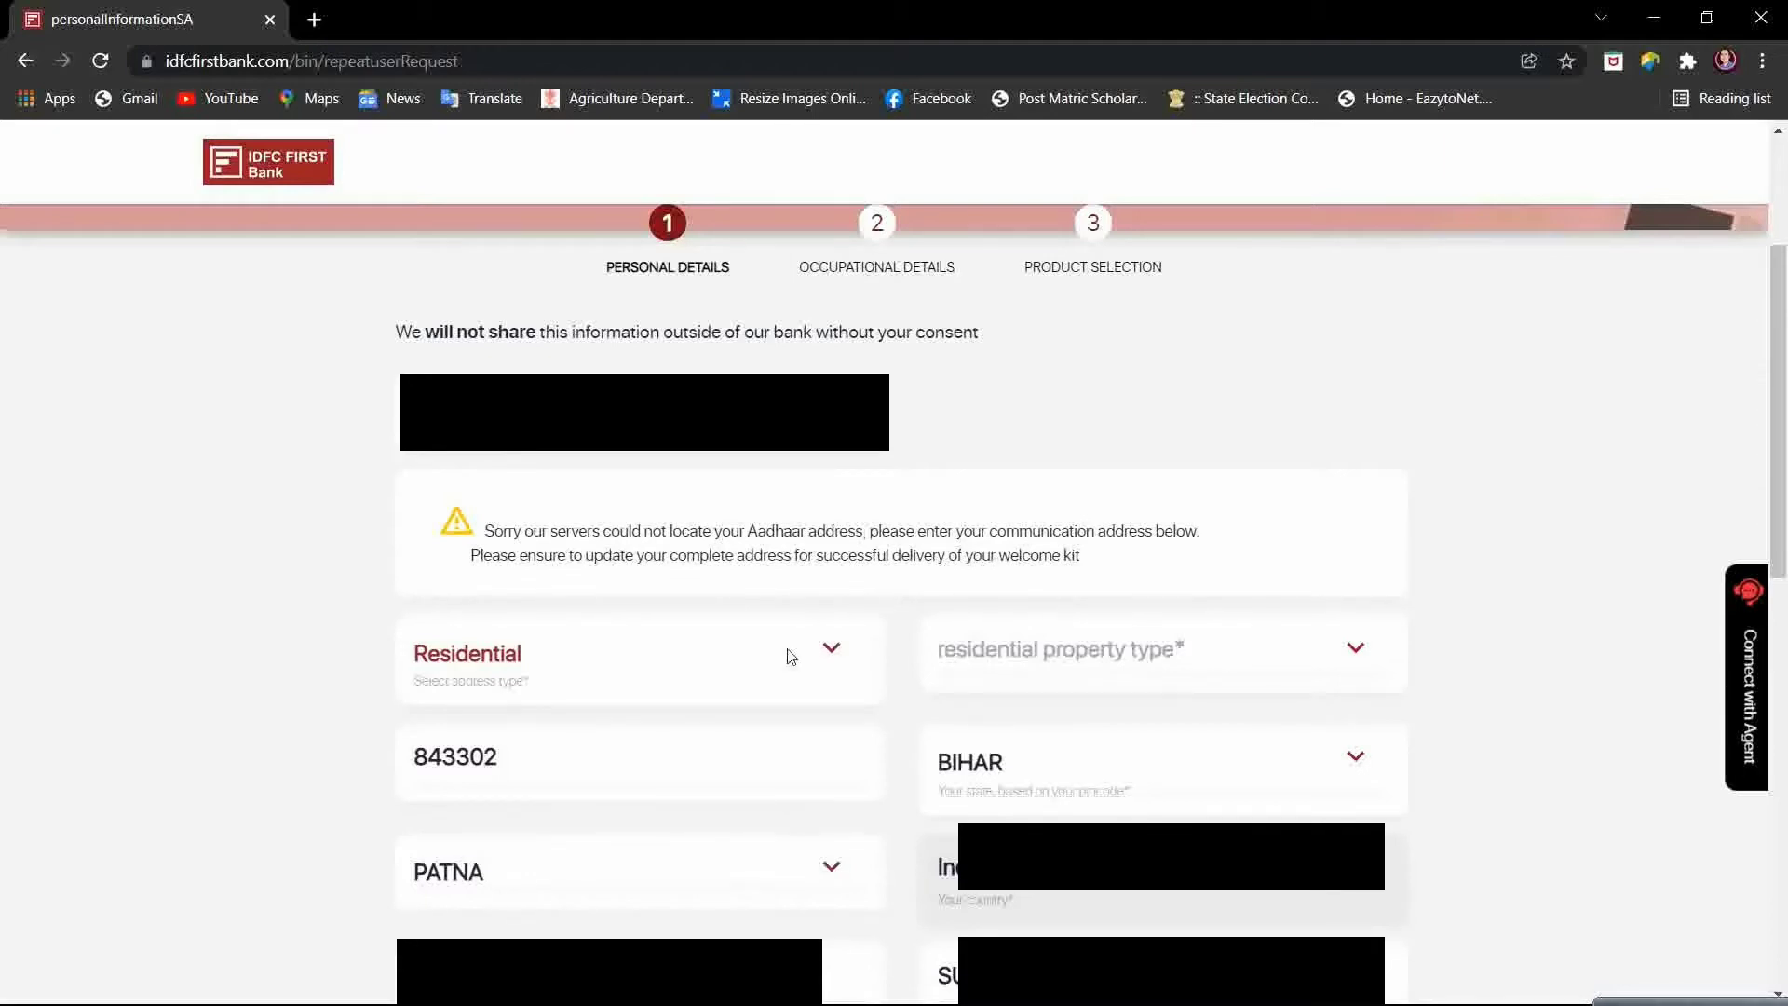
pyautogui.click(1106, 652)
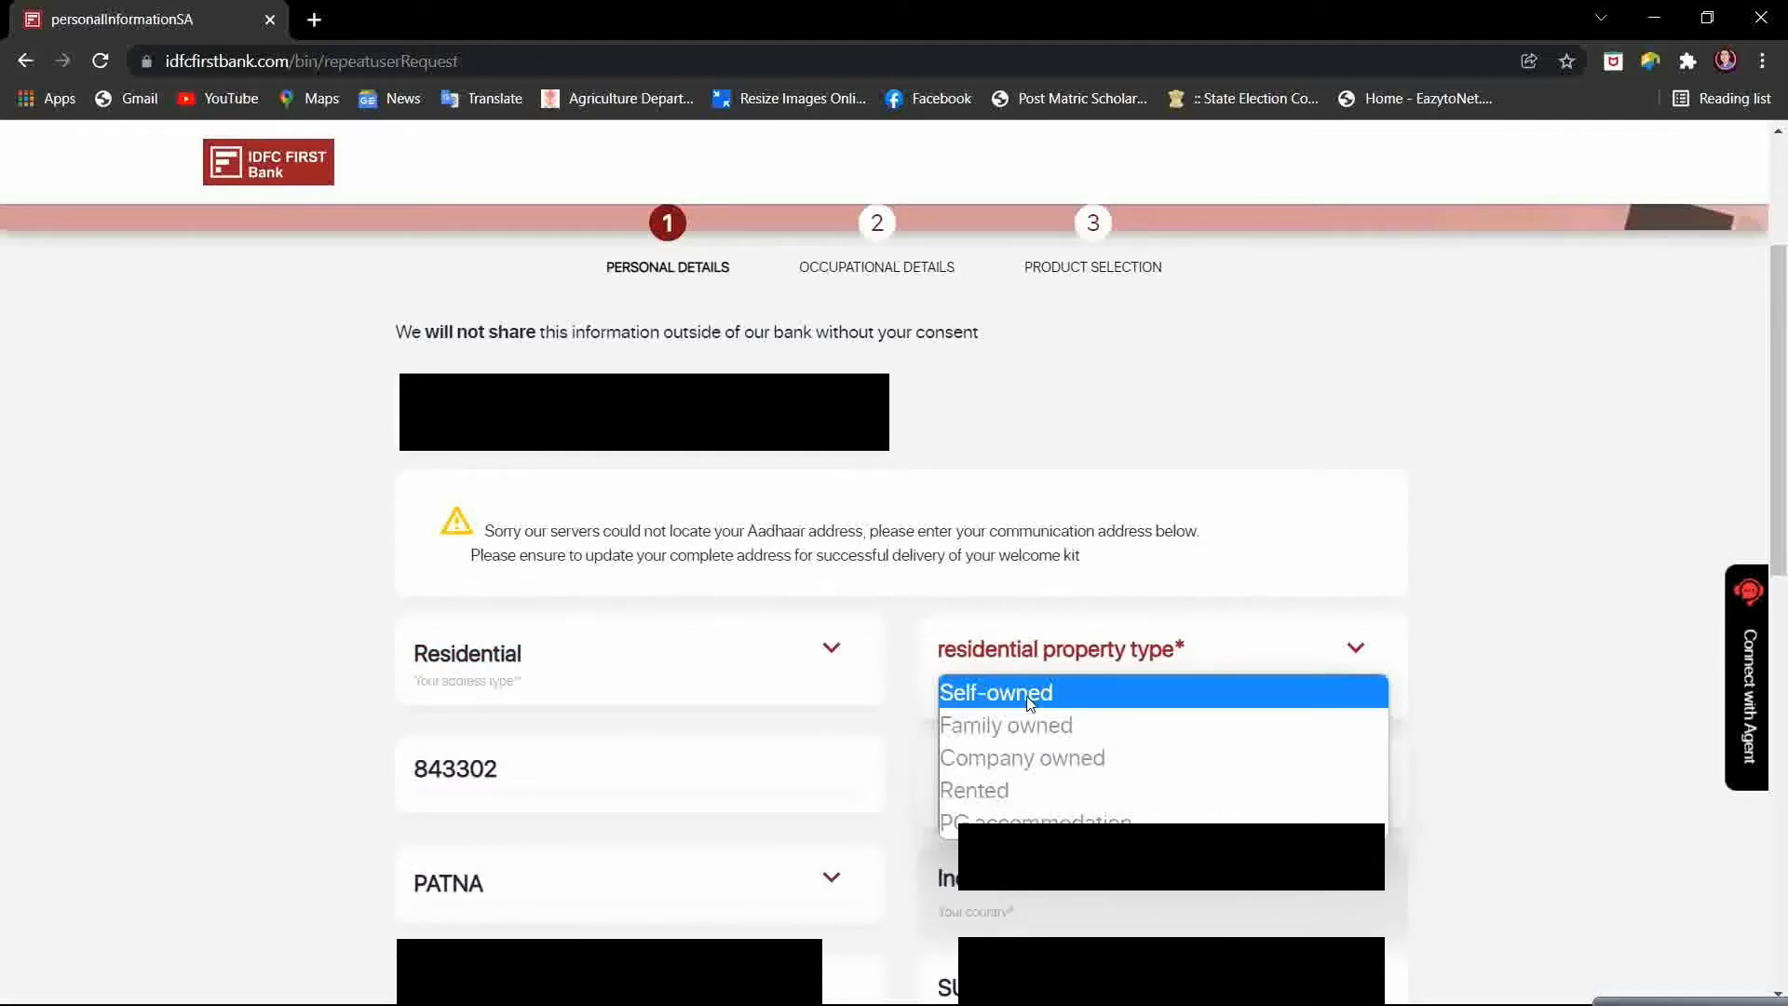
pyautogui.click(1059, 726)
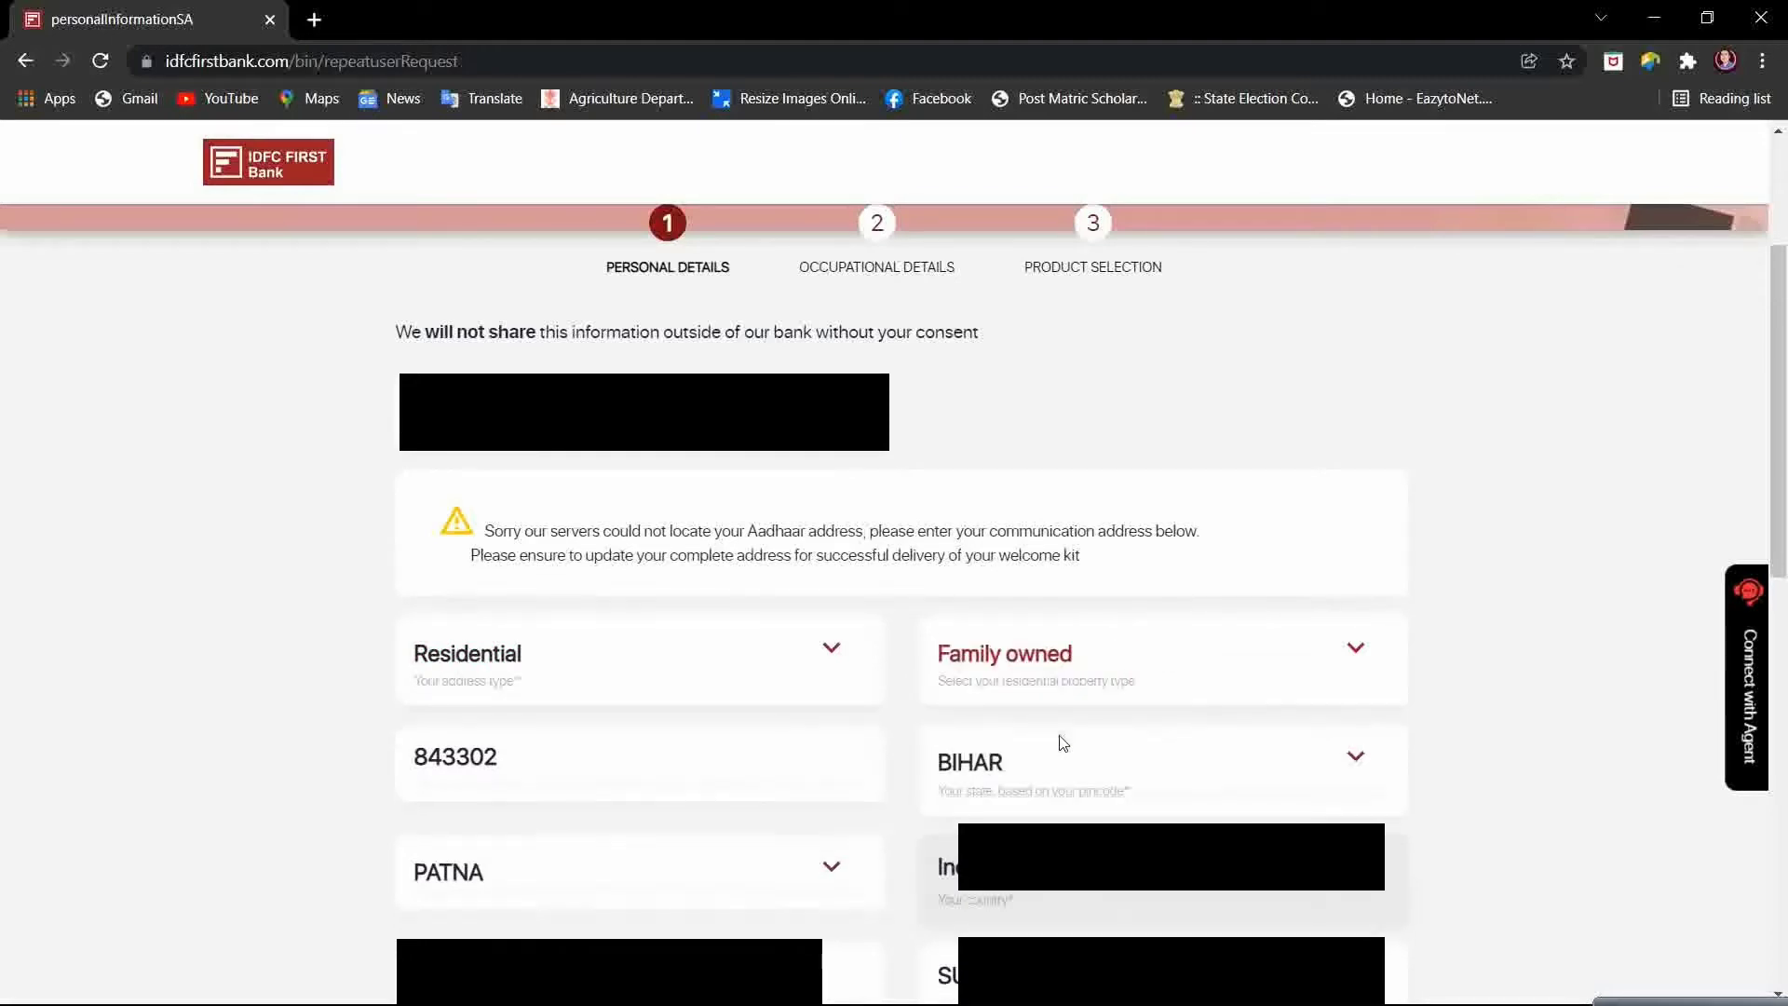
# Review the prefilled communication address, covering the pincode, state, city, country and each address line
pyautogui.scroll(-1, 823, 757)
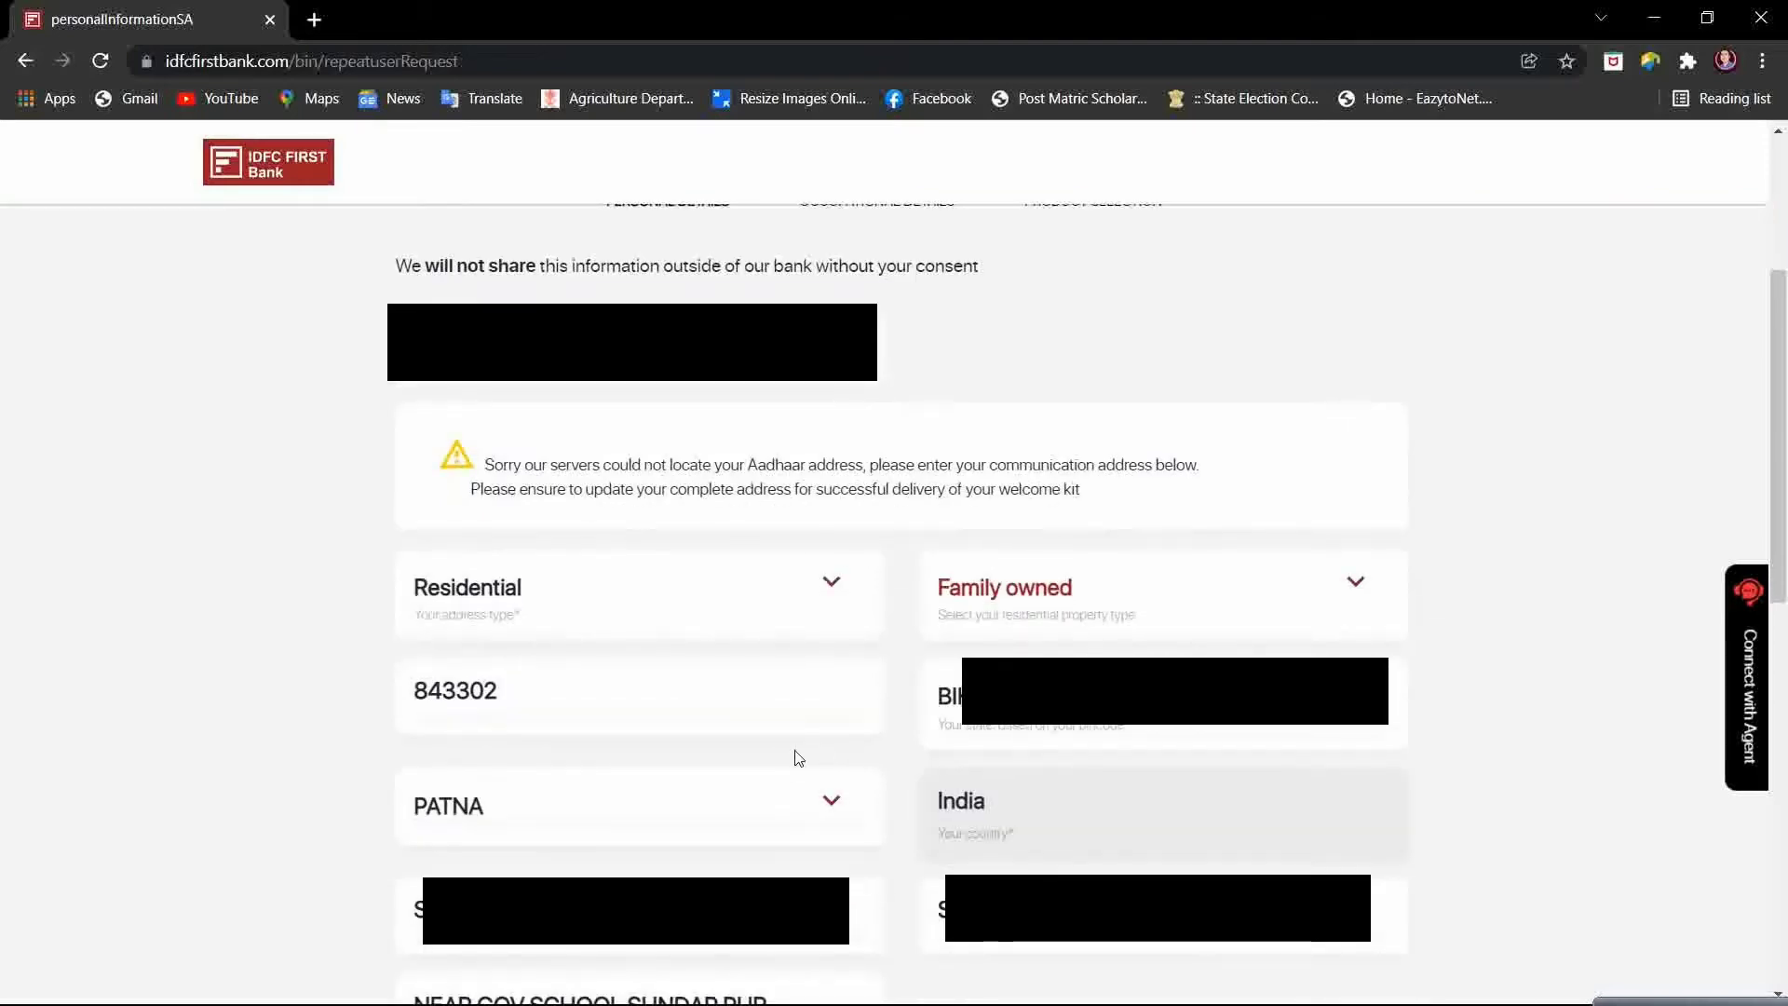
pyautogui.scroll(-2, 598, 754)
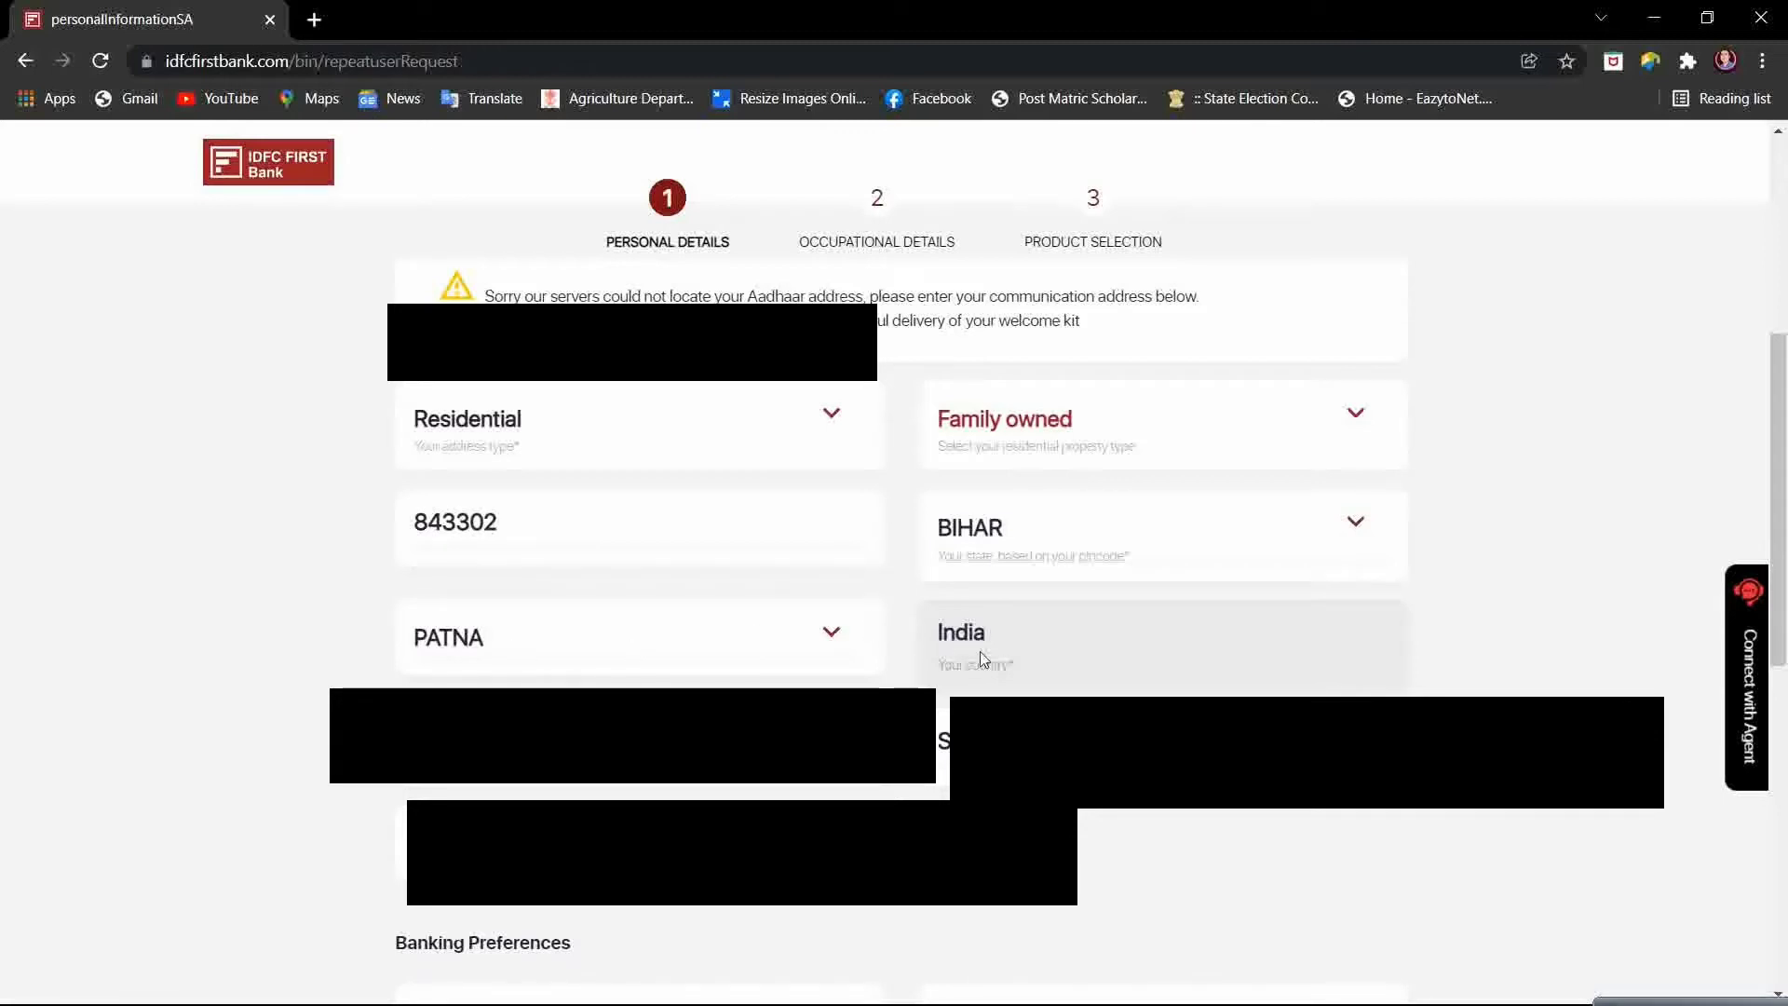
pyautogui.scroll(-2, 901, 605)
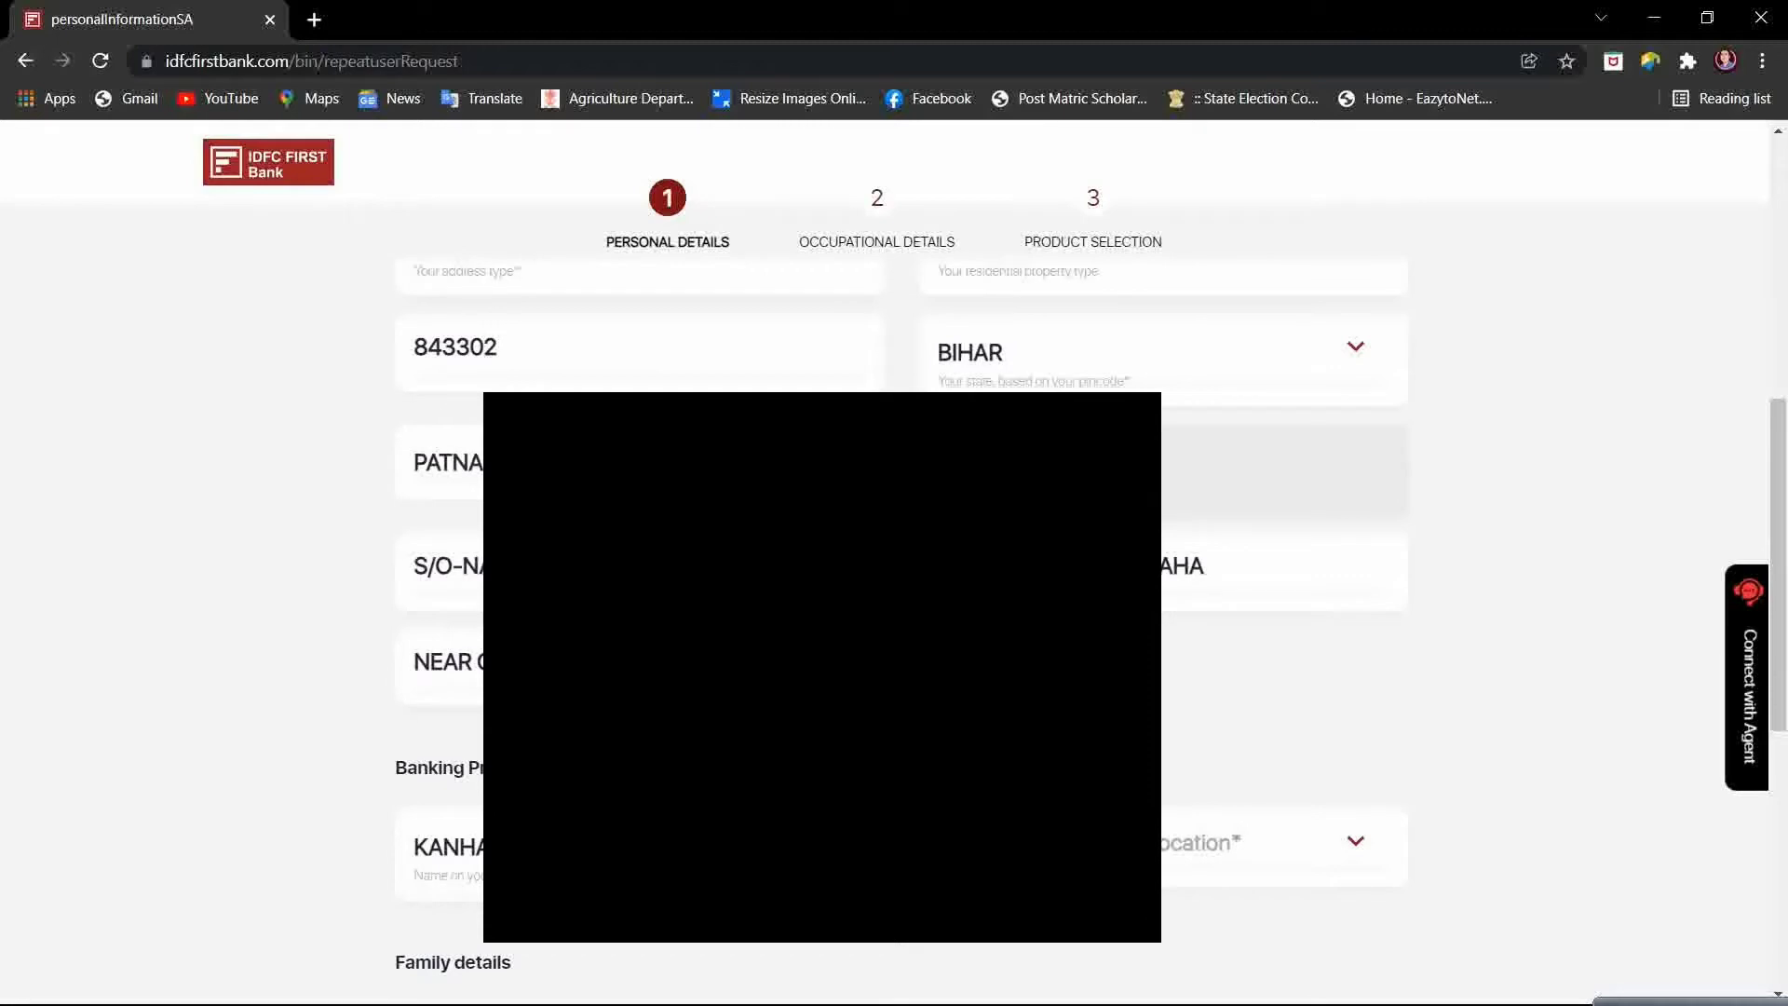
pyautogui.press('Tab')
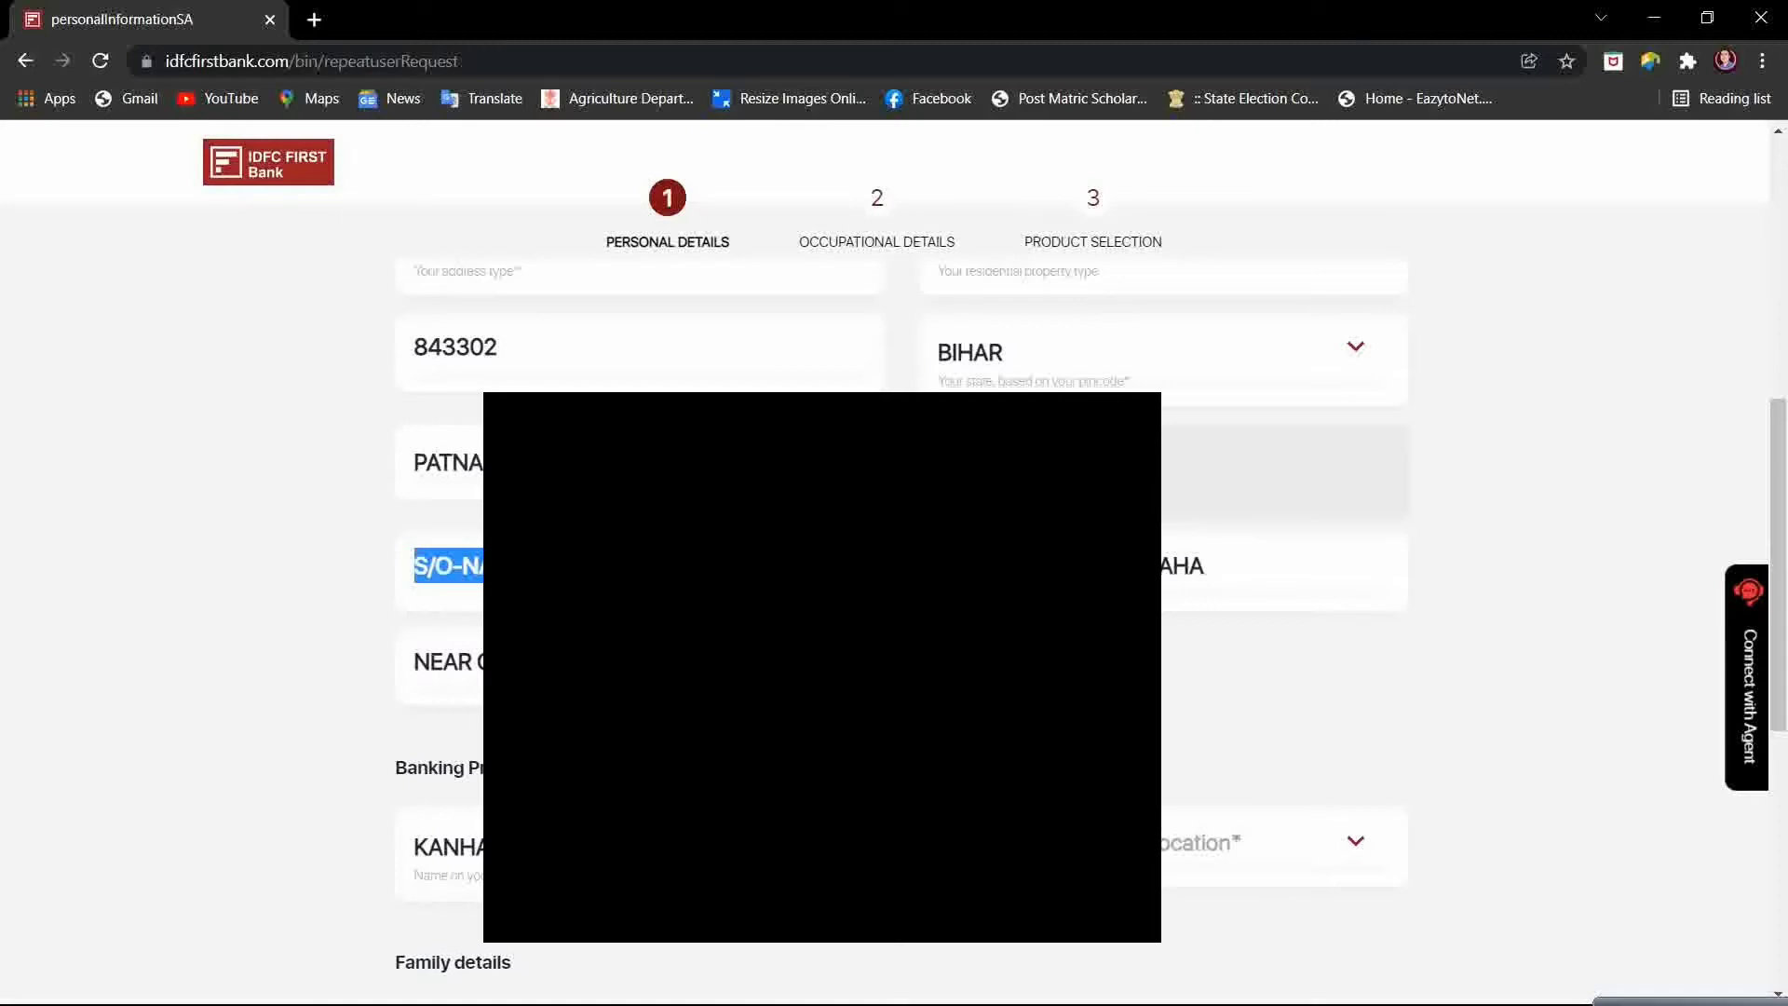
pyautogui.press('Tab')
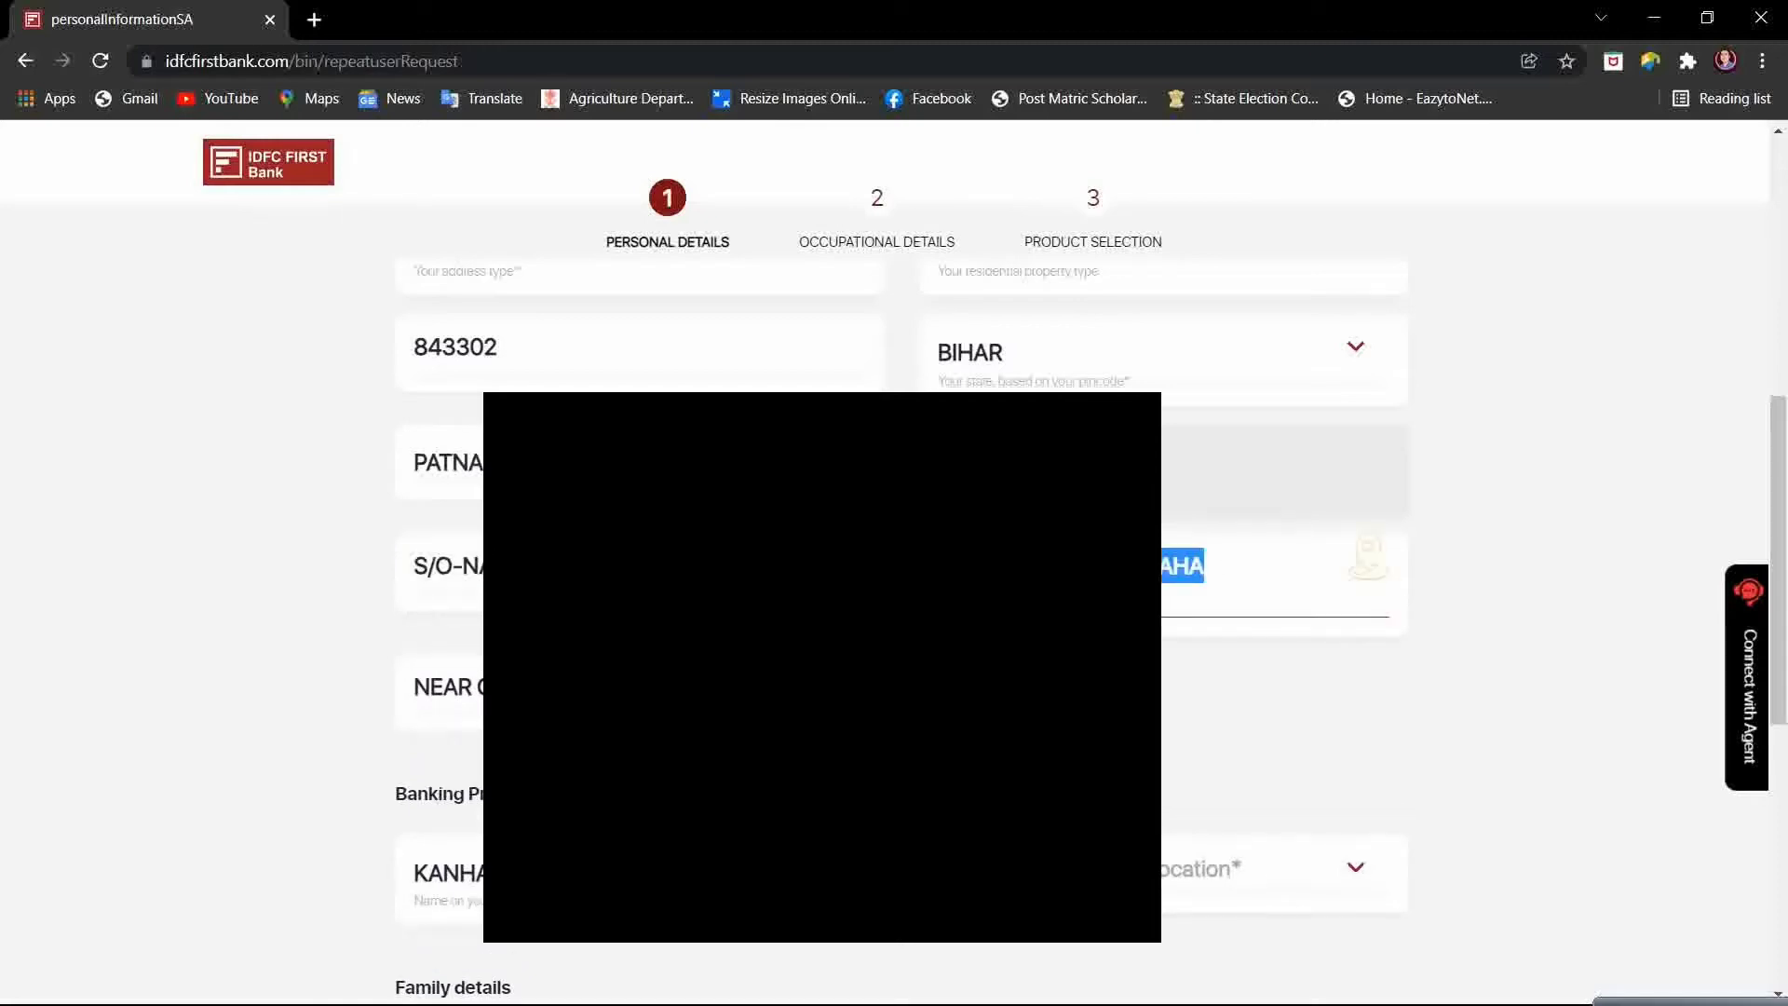
pyautogui.press('Tab')
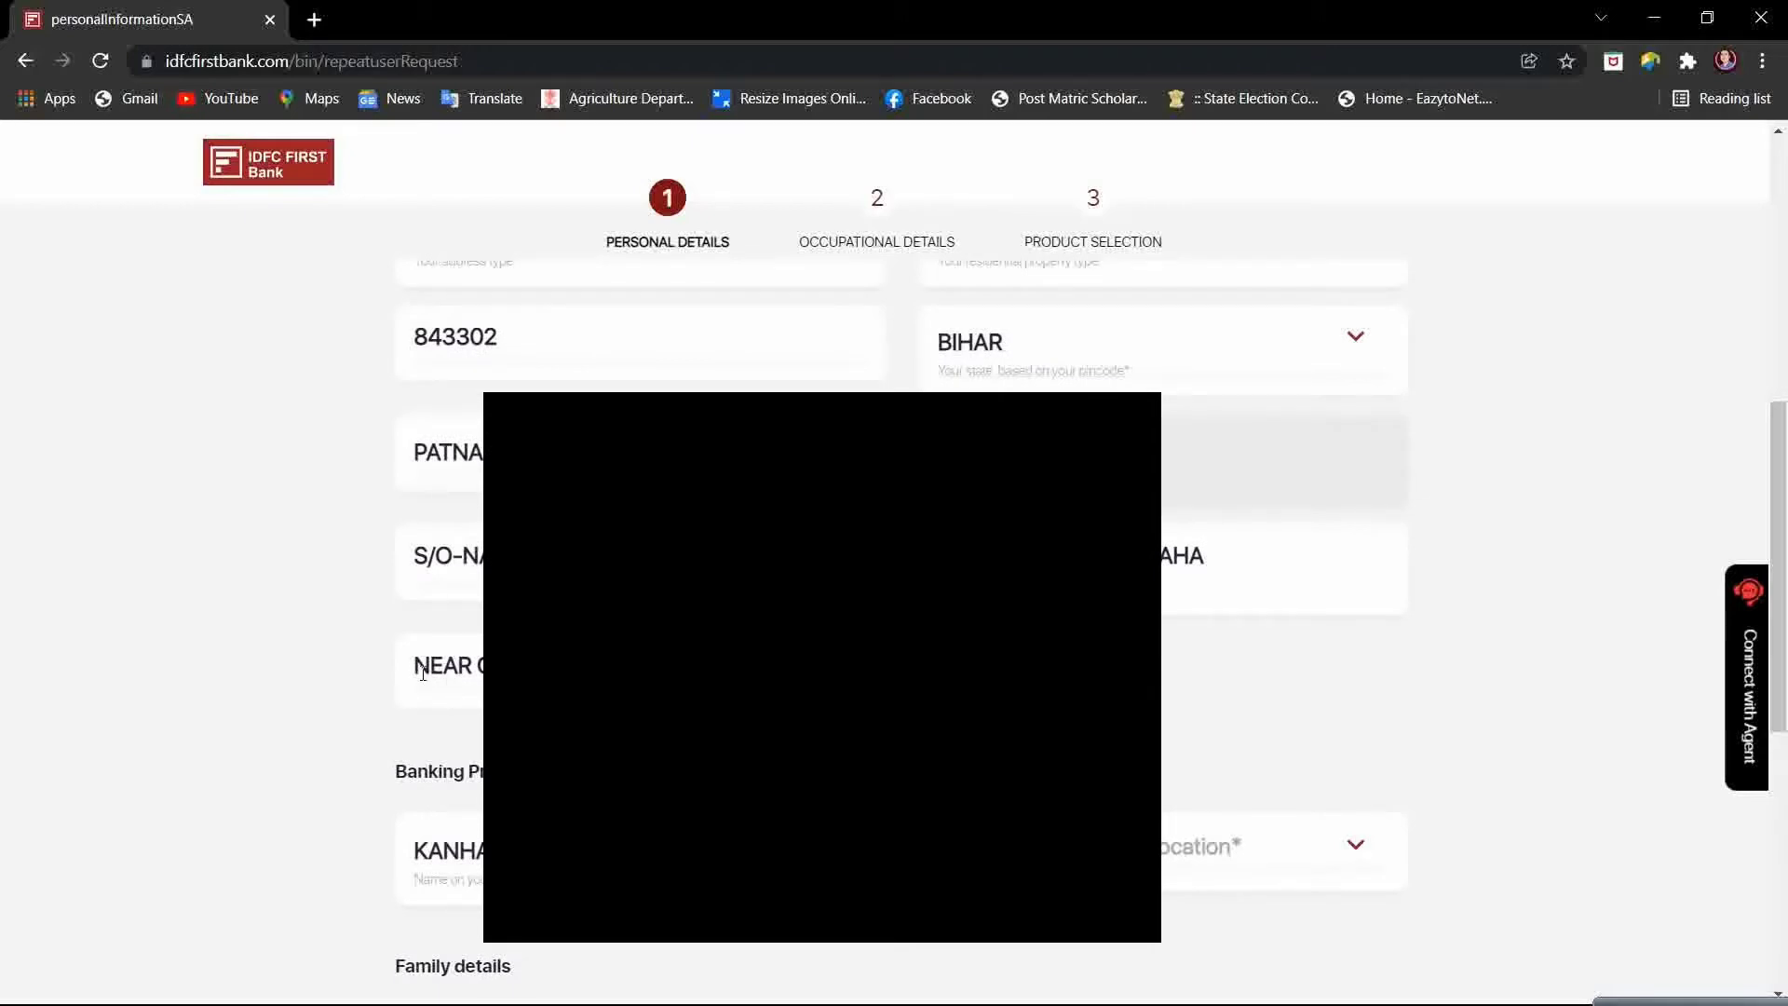
pyautogui.press('Tab')
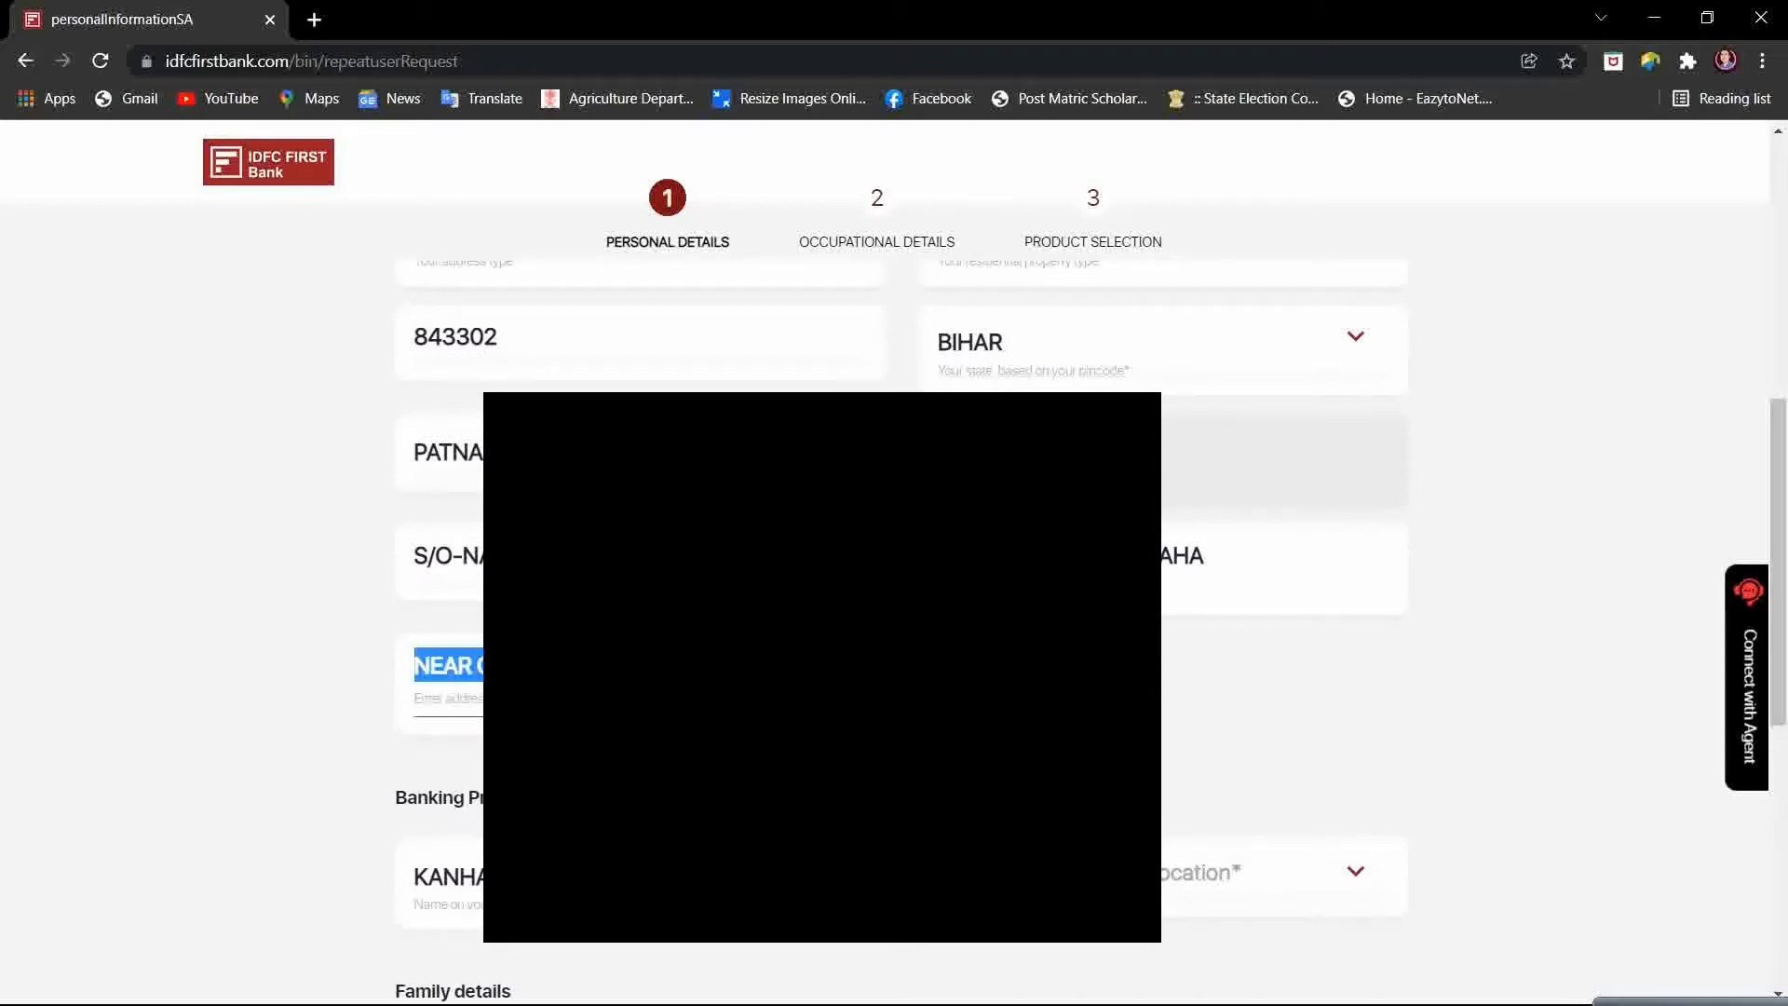
pyautogui.press('Tab')
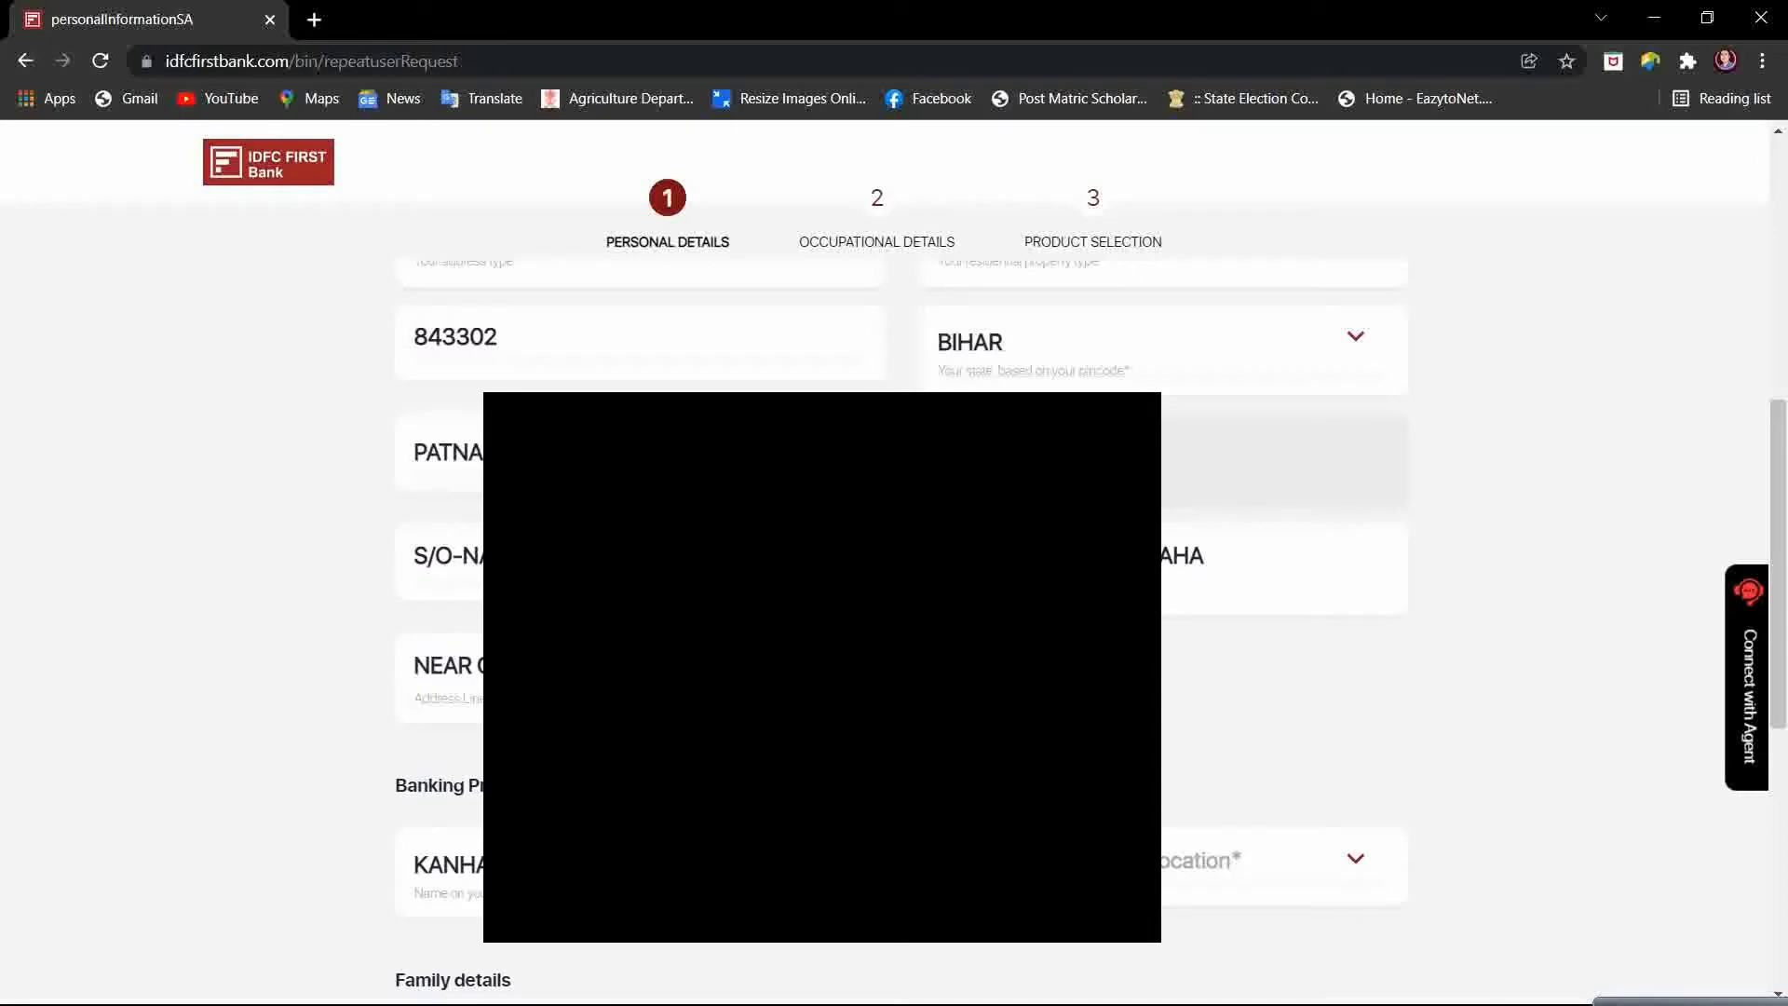
# Choose Patna - Kankarbagh Branch as the preferred branch location in the banking preferences
pyautogui.scroll(-1, 416, 649)
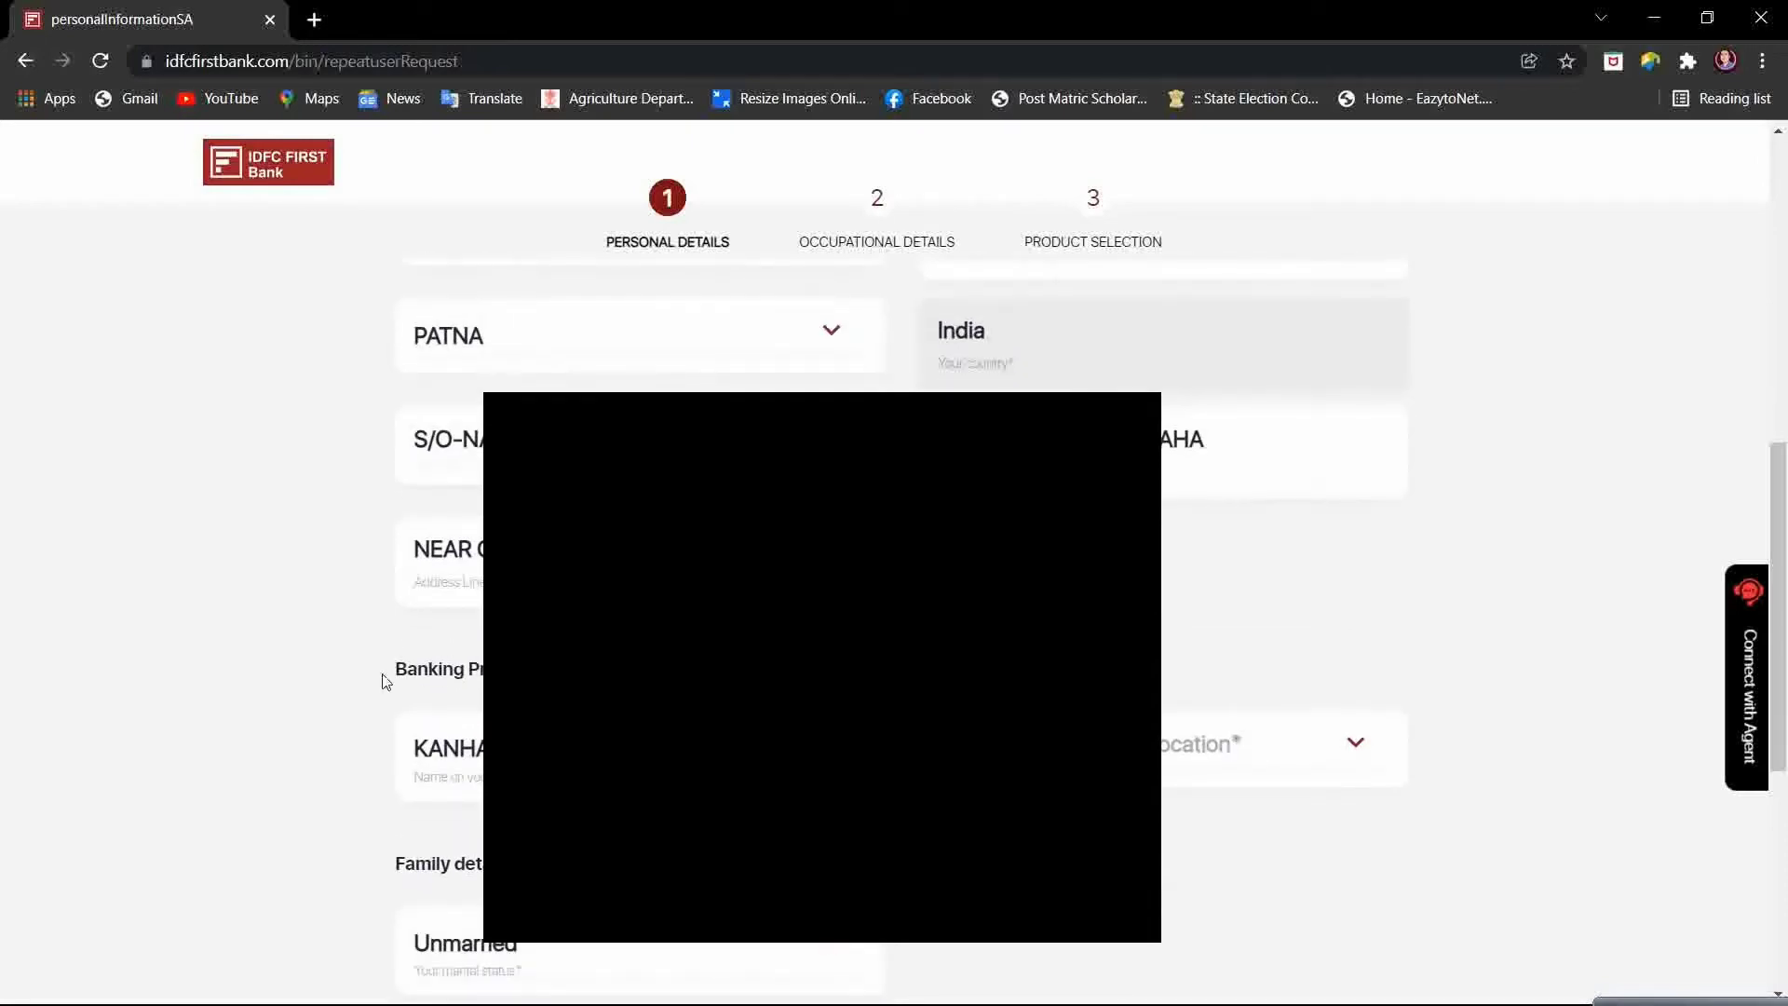
pyautogui.moveTo(382, 680); pyautogui.dragTo(559, 672)
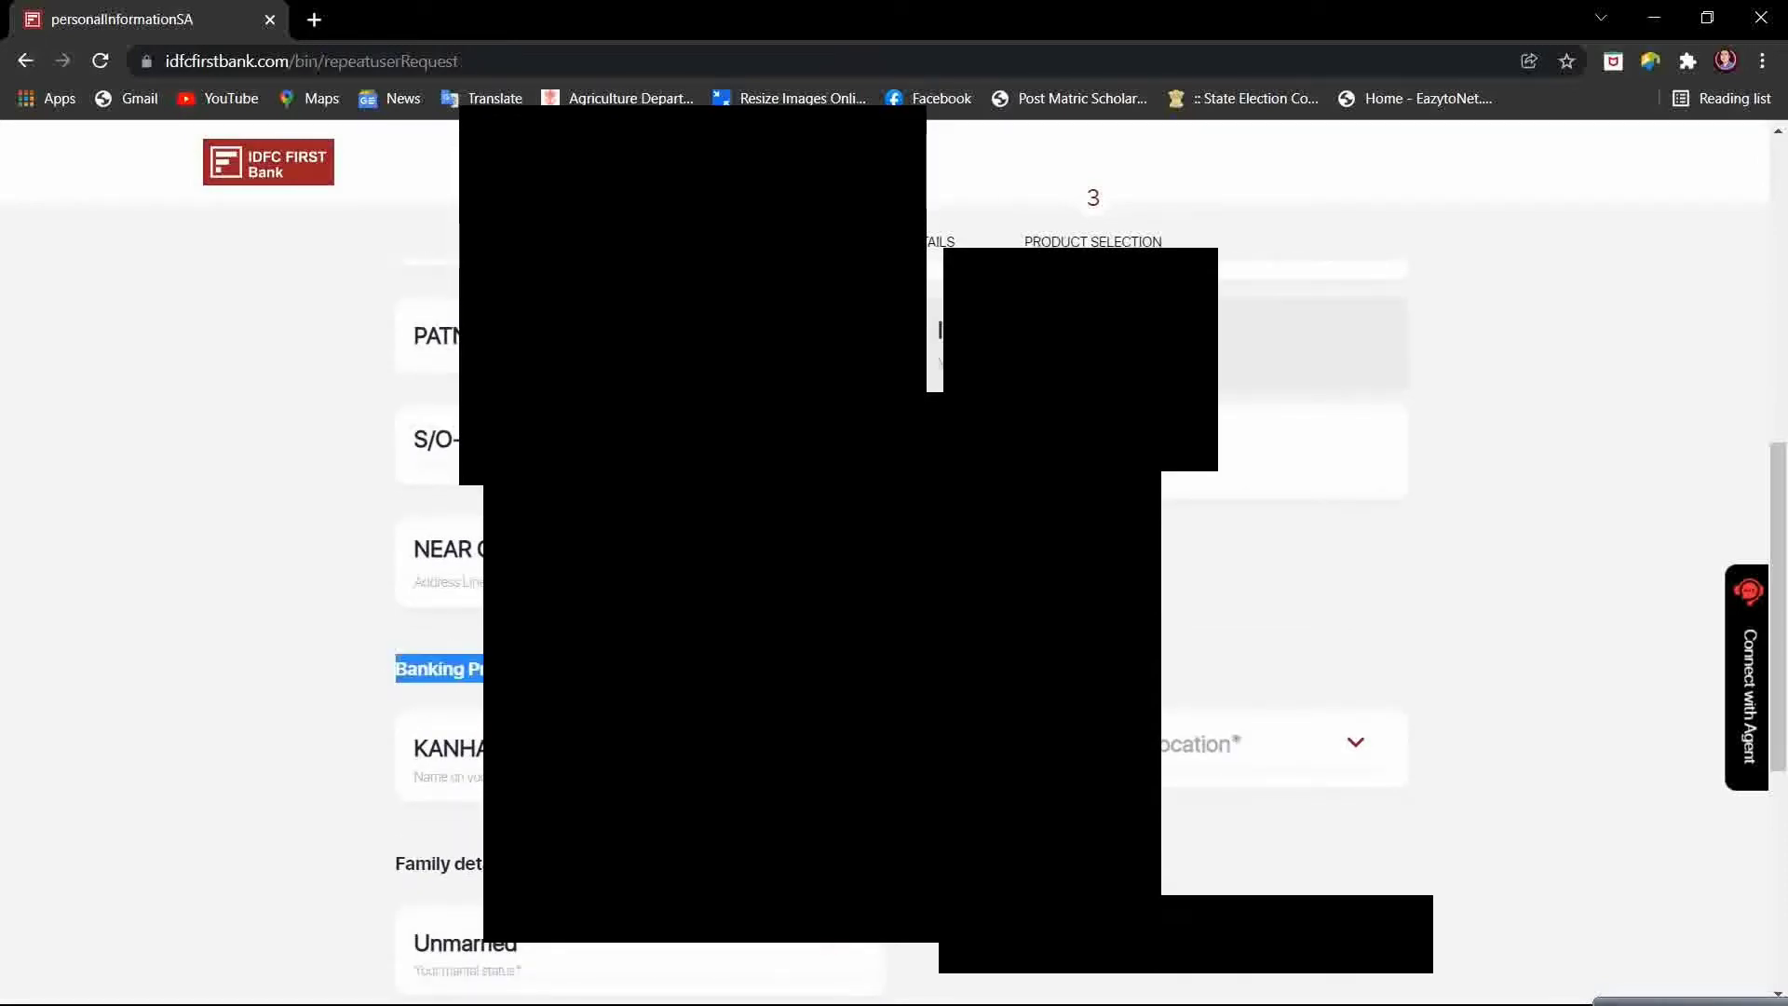
pyautogui.scroll(-1, 818, 687)
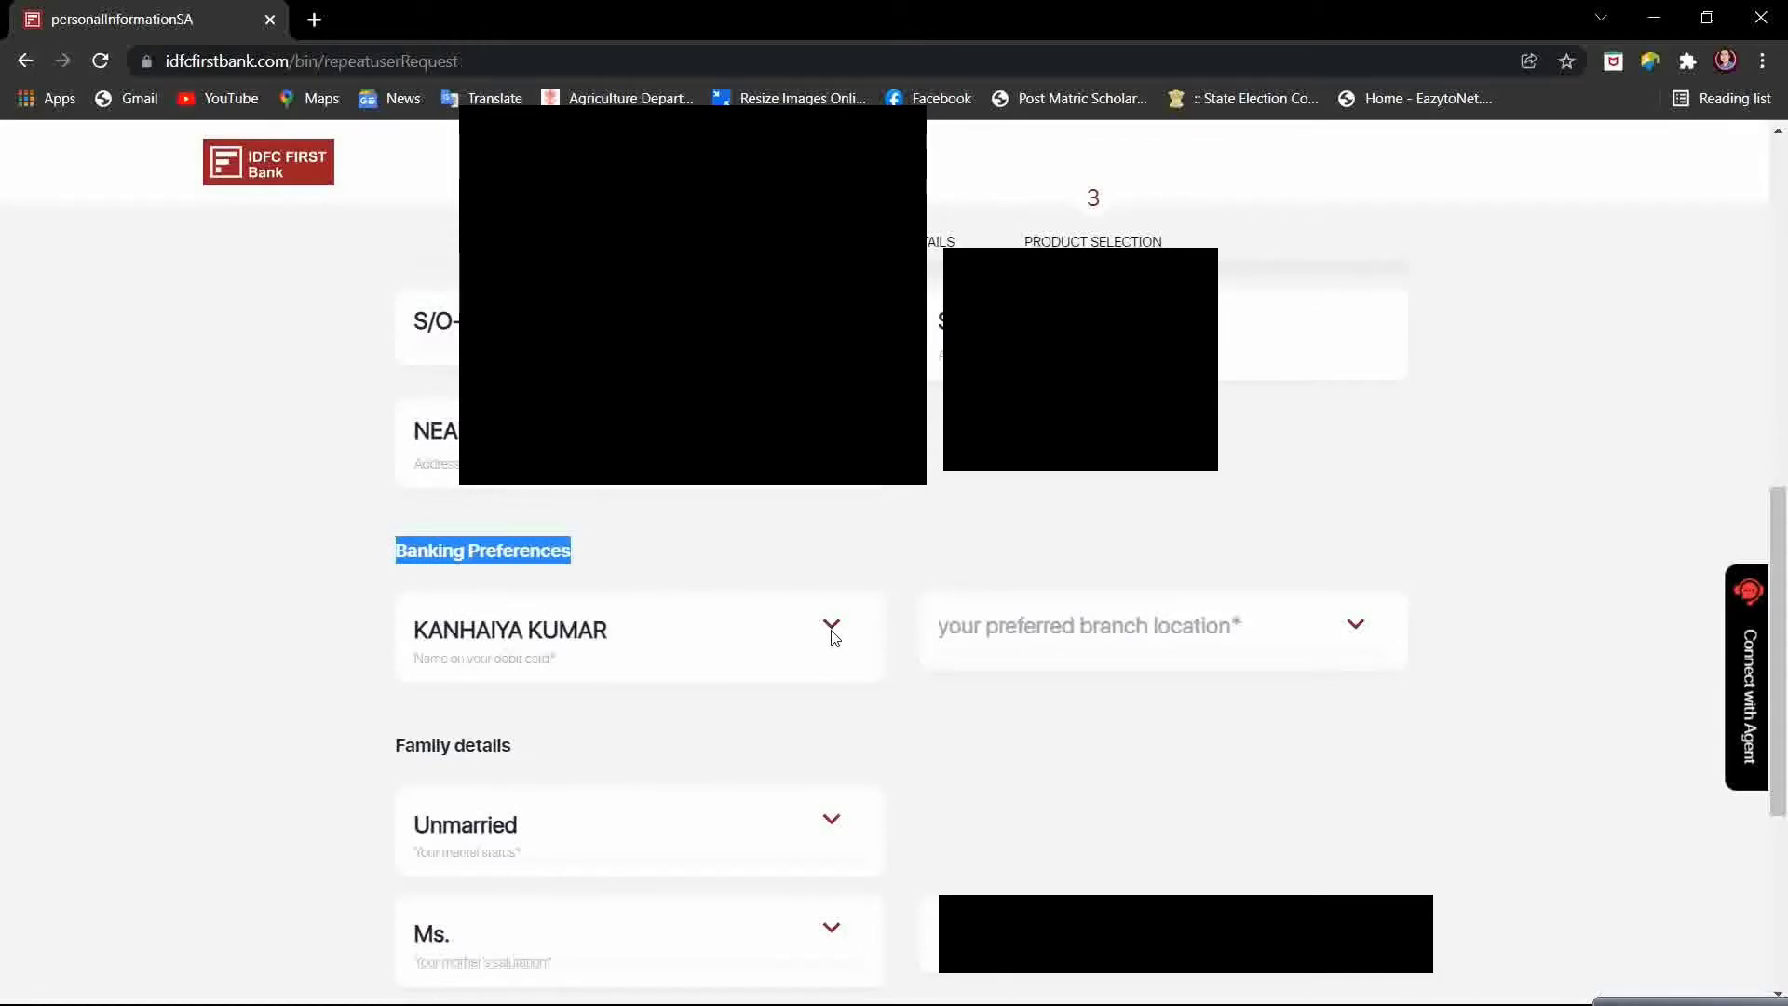
pyautogui.click(1319, 629)
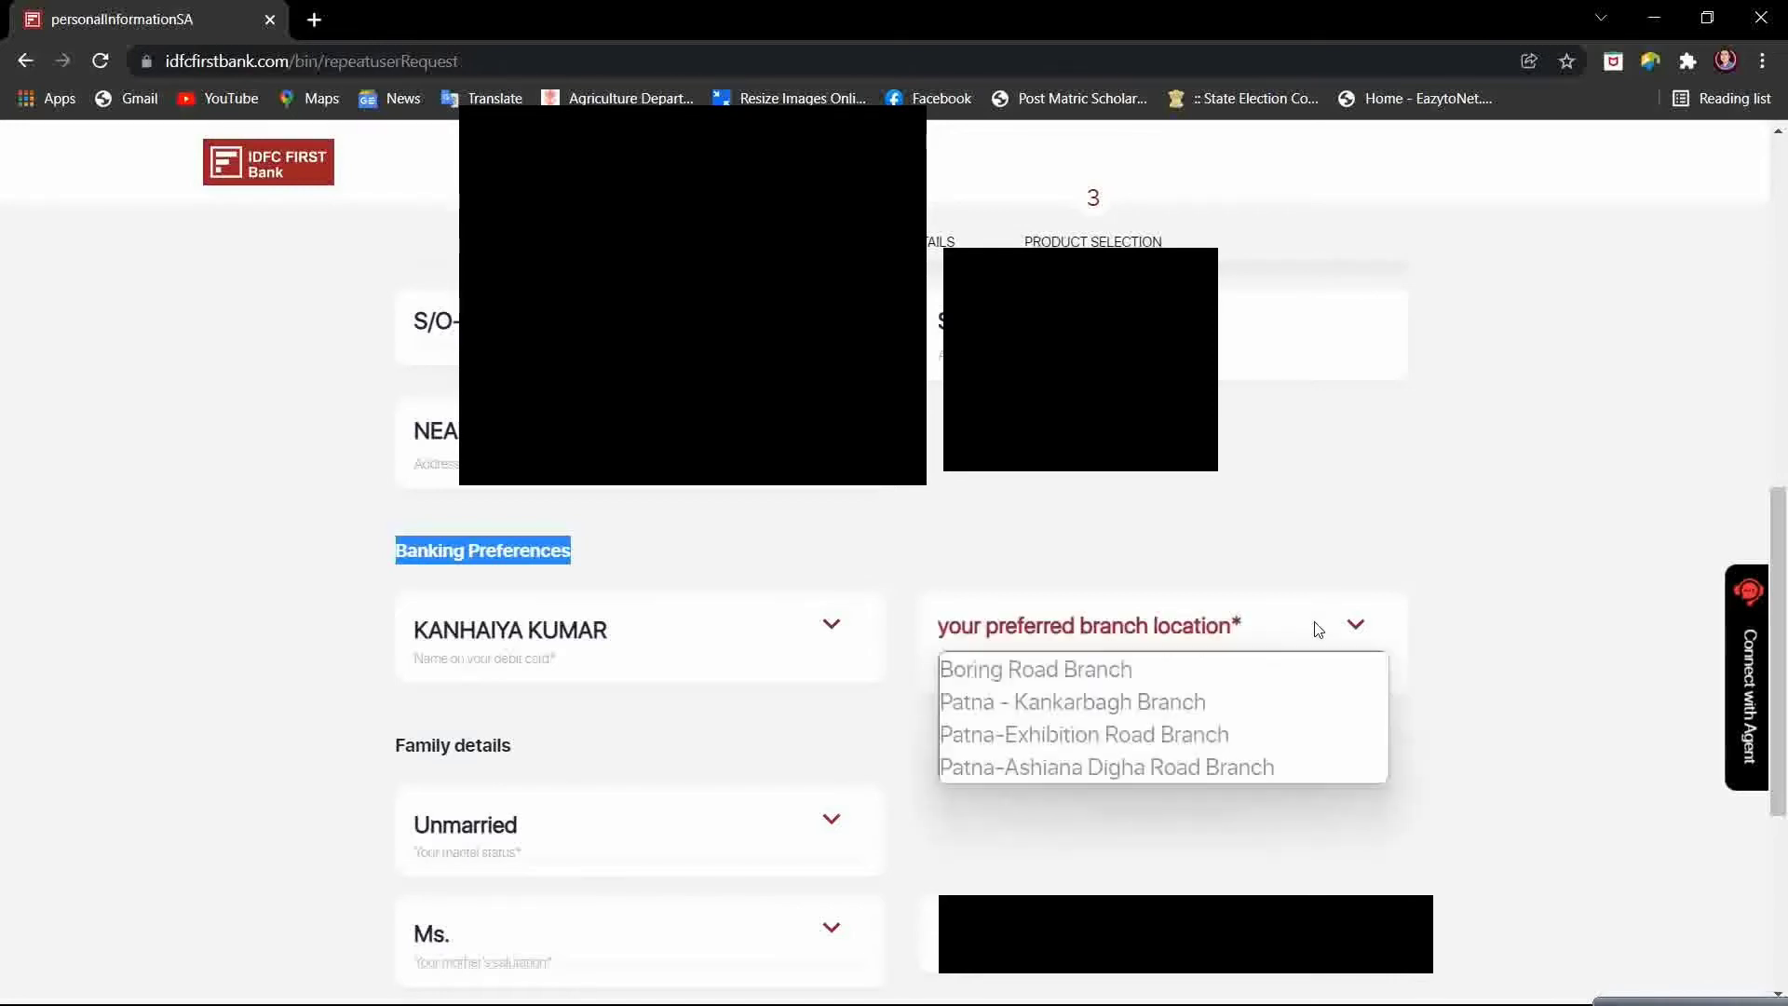
pyautogui.click(1183, 701)
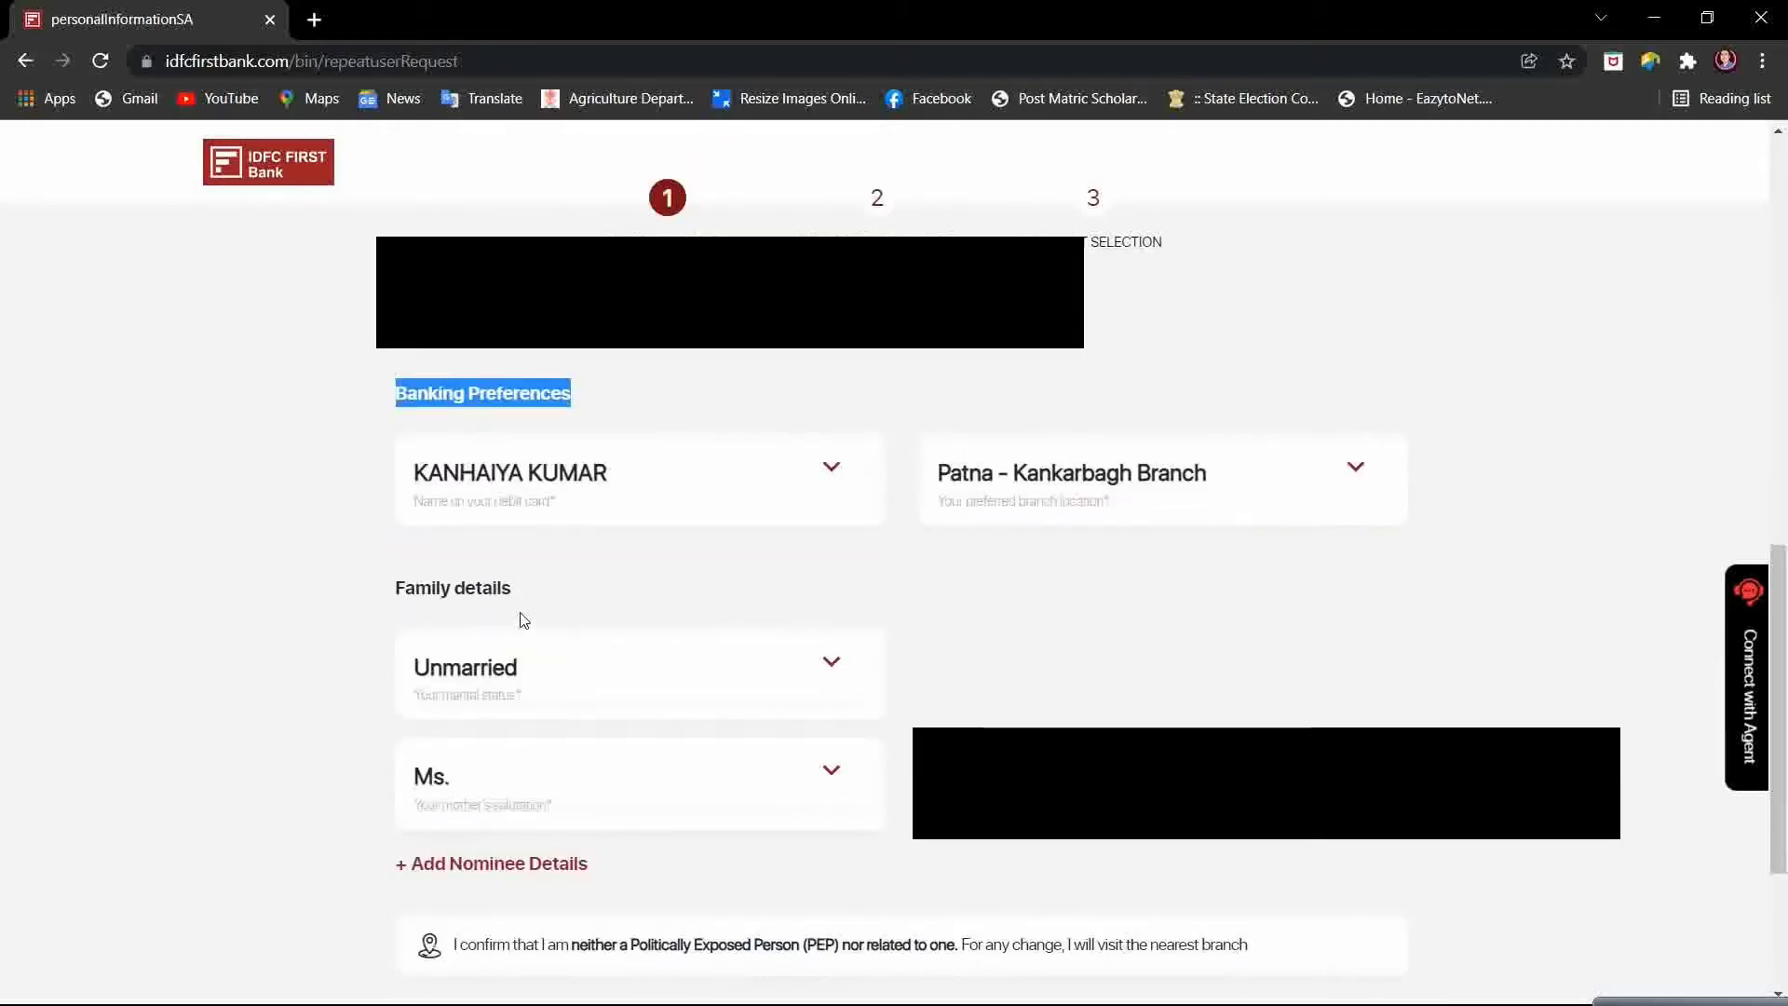
# Select Unmarried as the marital status and Ms. as the mother's salutation in the family details
pyautogui.moveTo(406, 593); pyautogui.dragTo(547, 594)
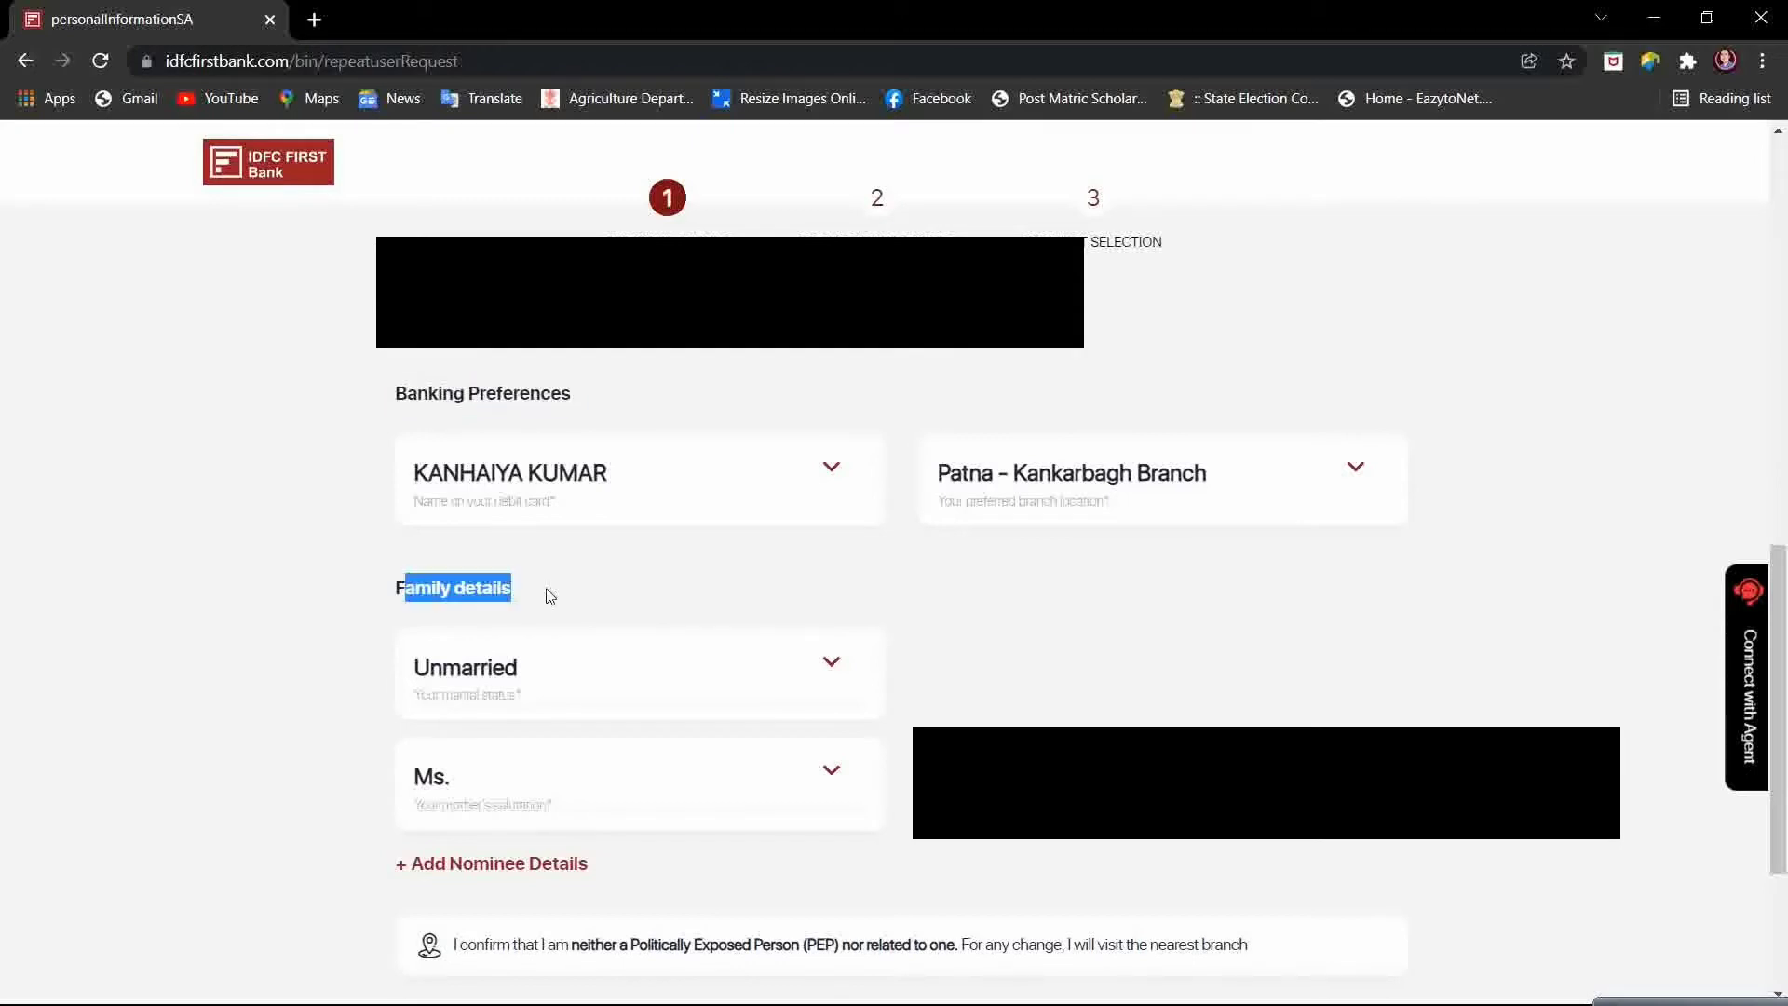
pyautogui.click(834, 665)
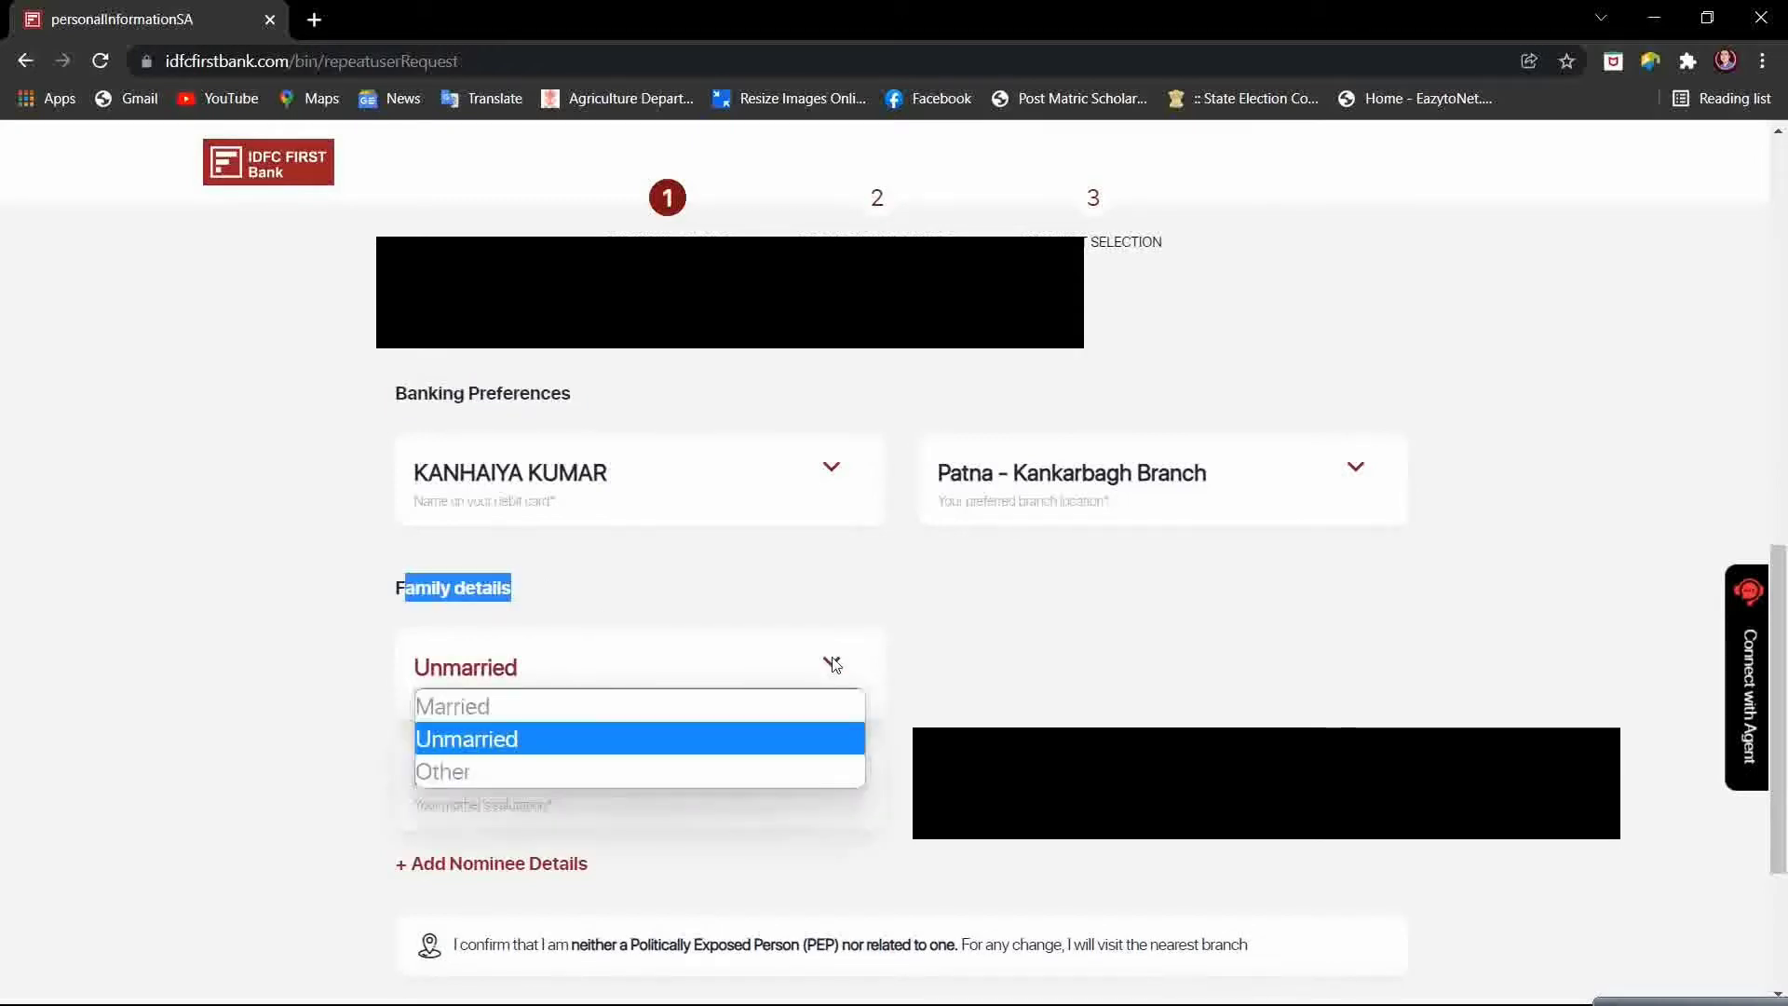
pyautogui.click(628, 739)
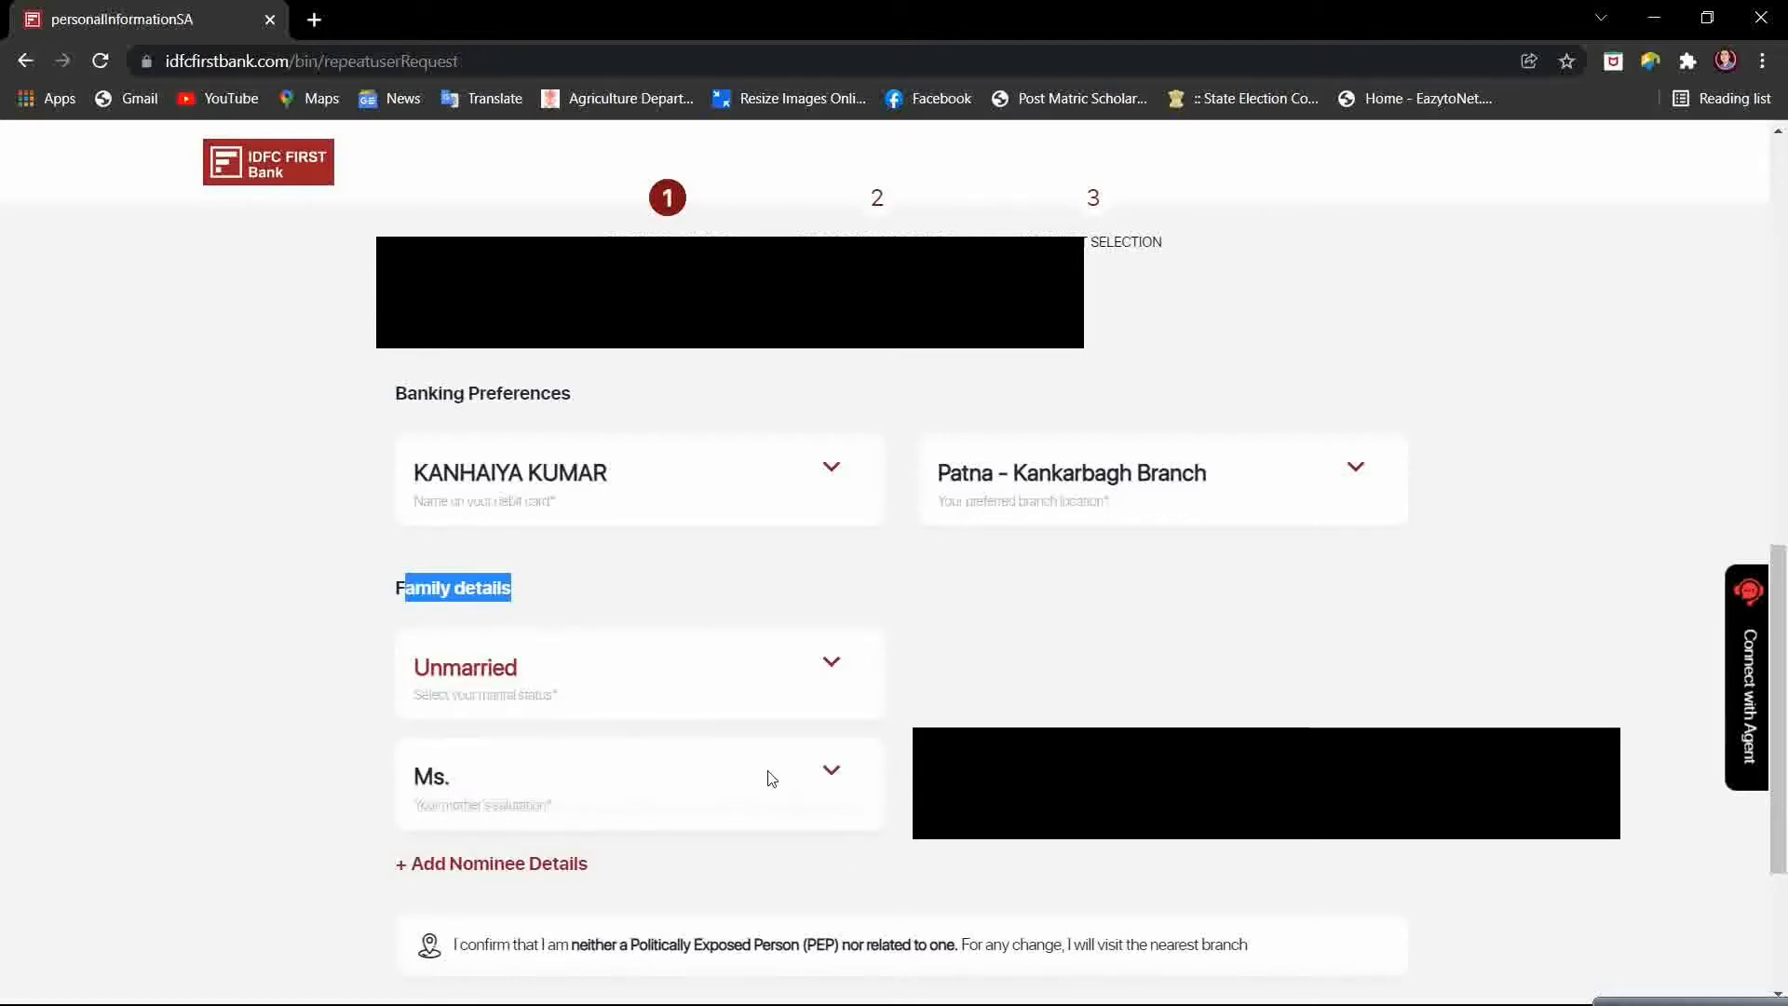
pyautogui.doubleClick(483, 779)
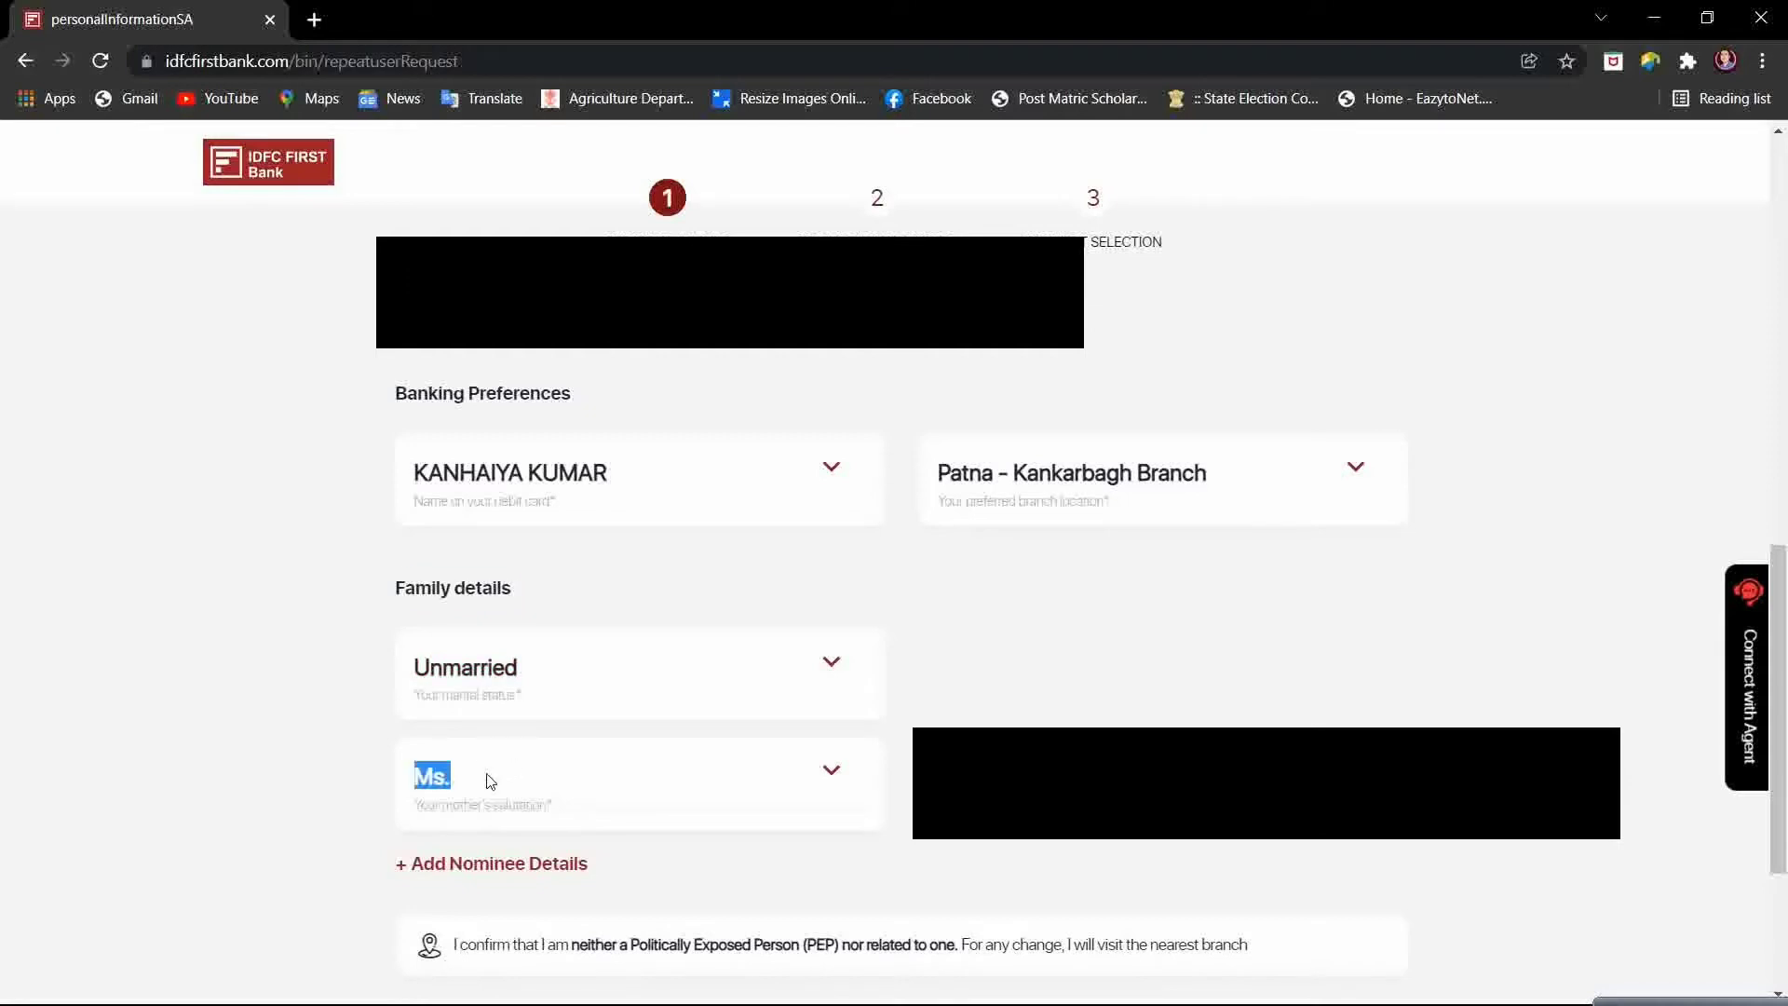
pyautogui.click(822, 758)
pyautogui.click(837, 772)
pyautogui.click(838, 774)
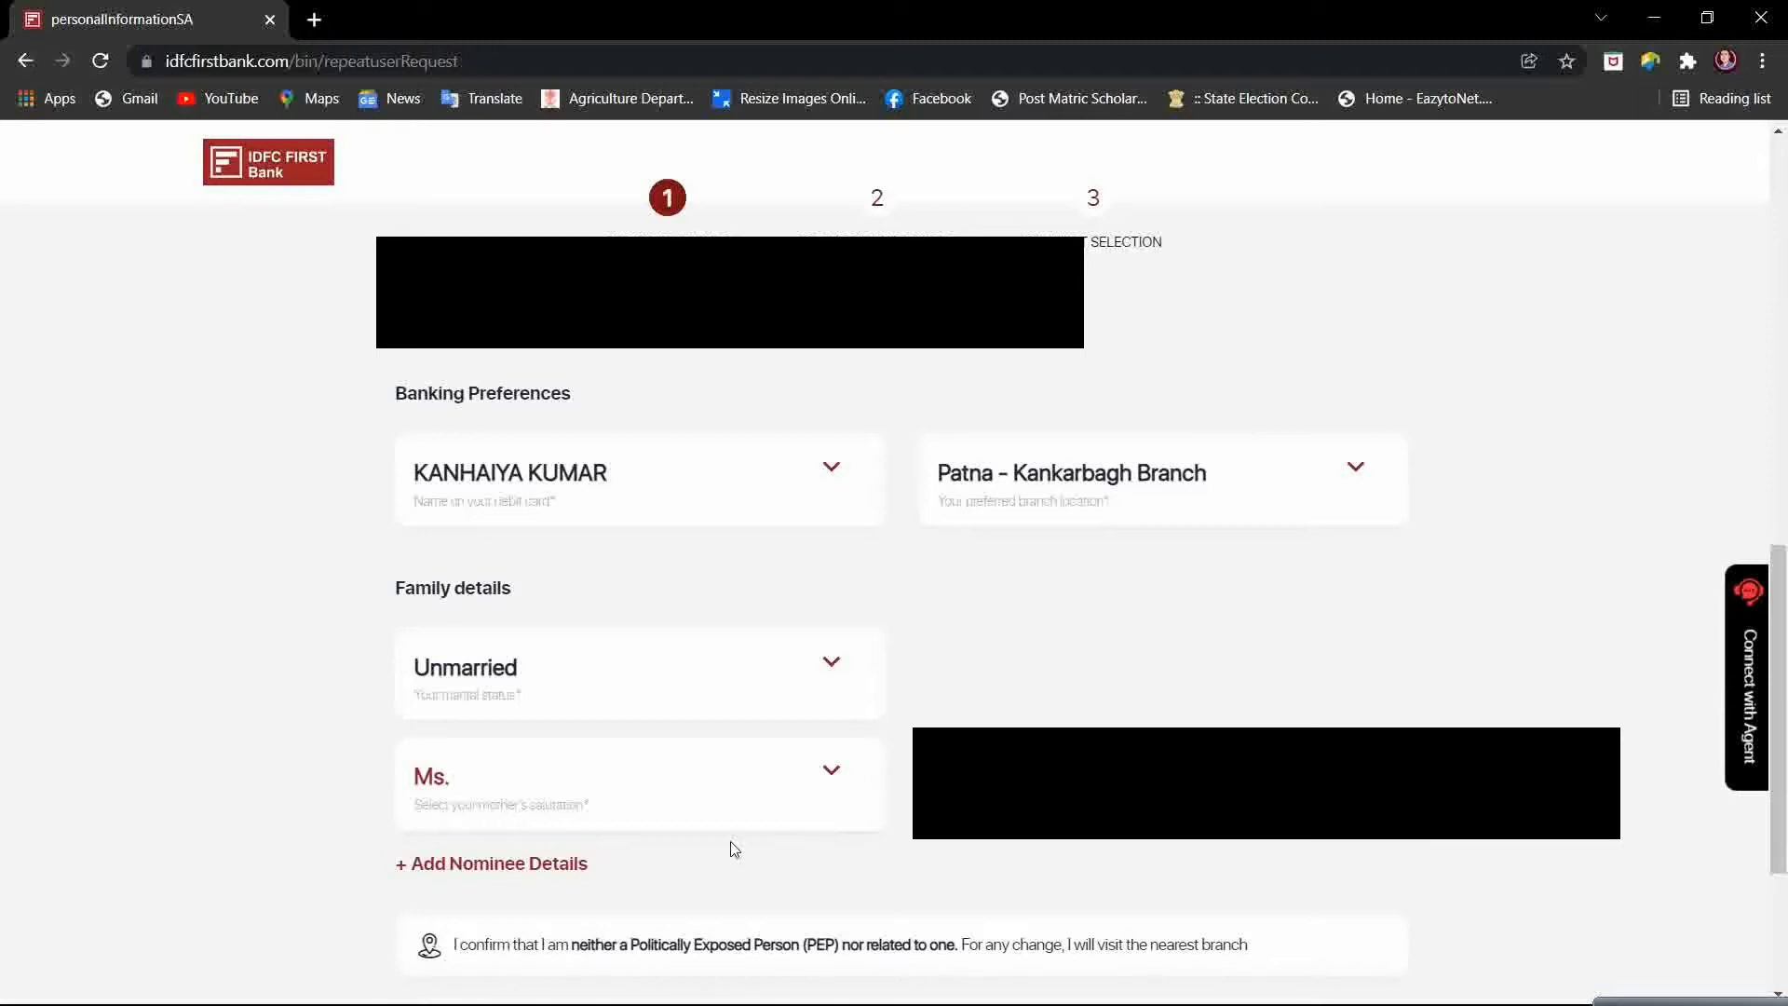
# Add a nominee details section below the family details
pyautogui.scroll(-1, 685, 908)
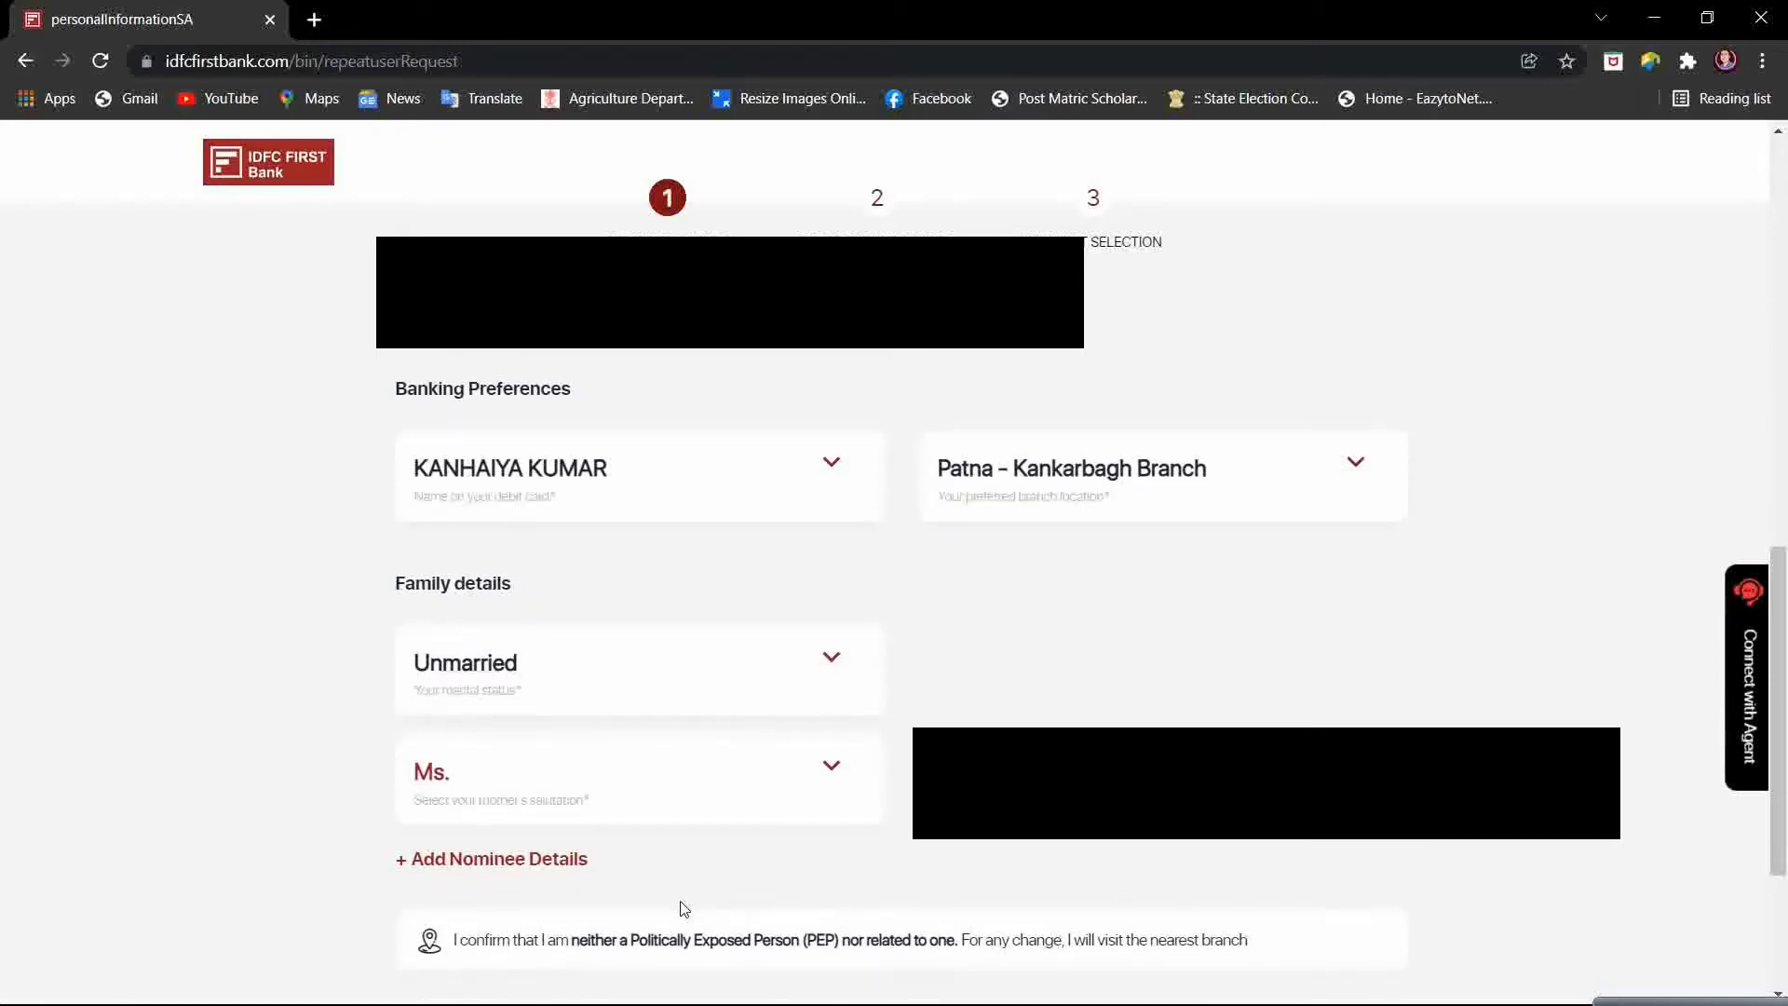
pyautogui.scroll(-3, 684, 908)
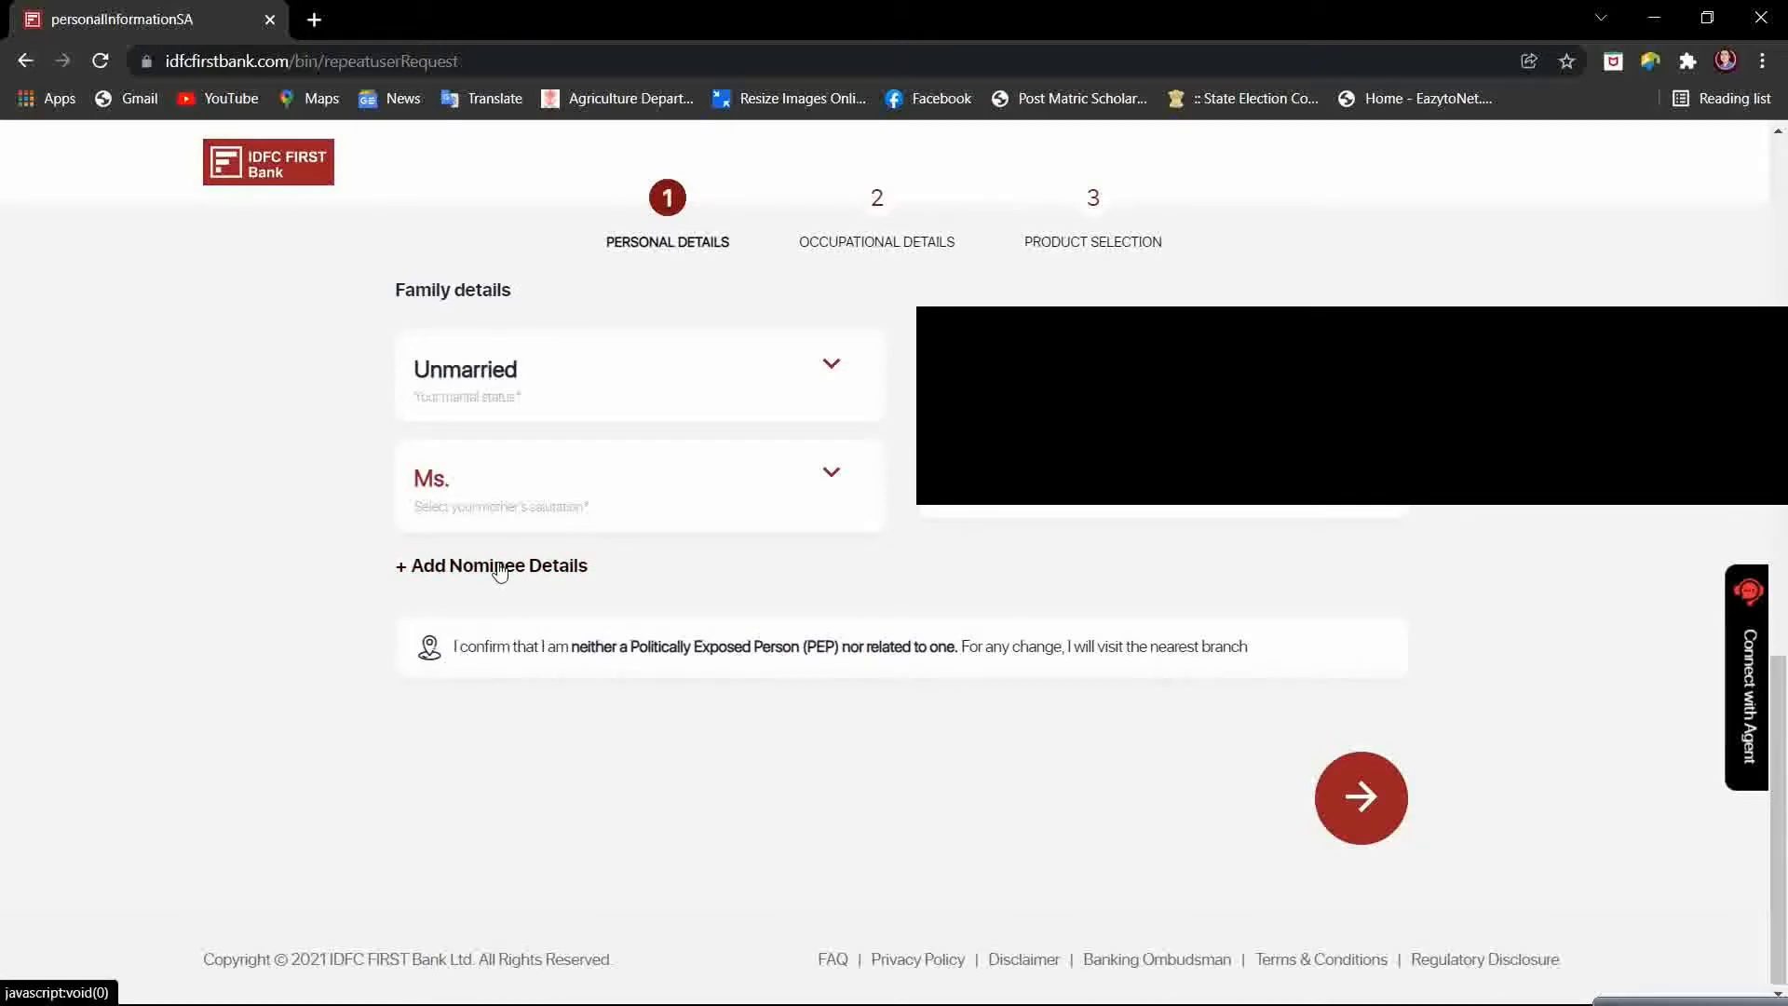
pyautogui.click(500, 566)
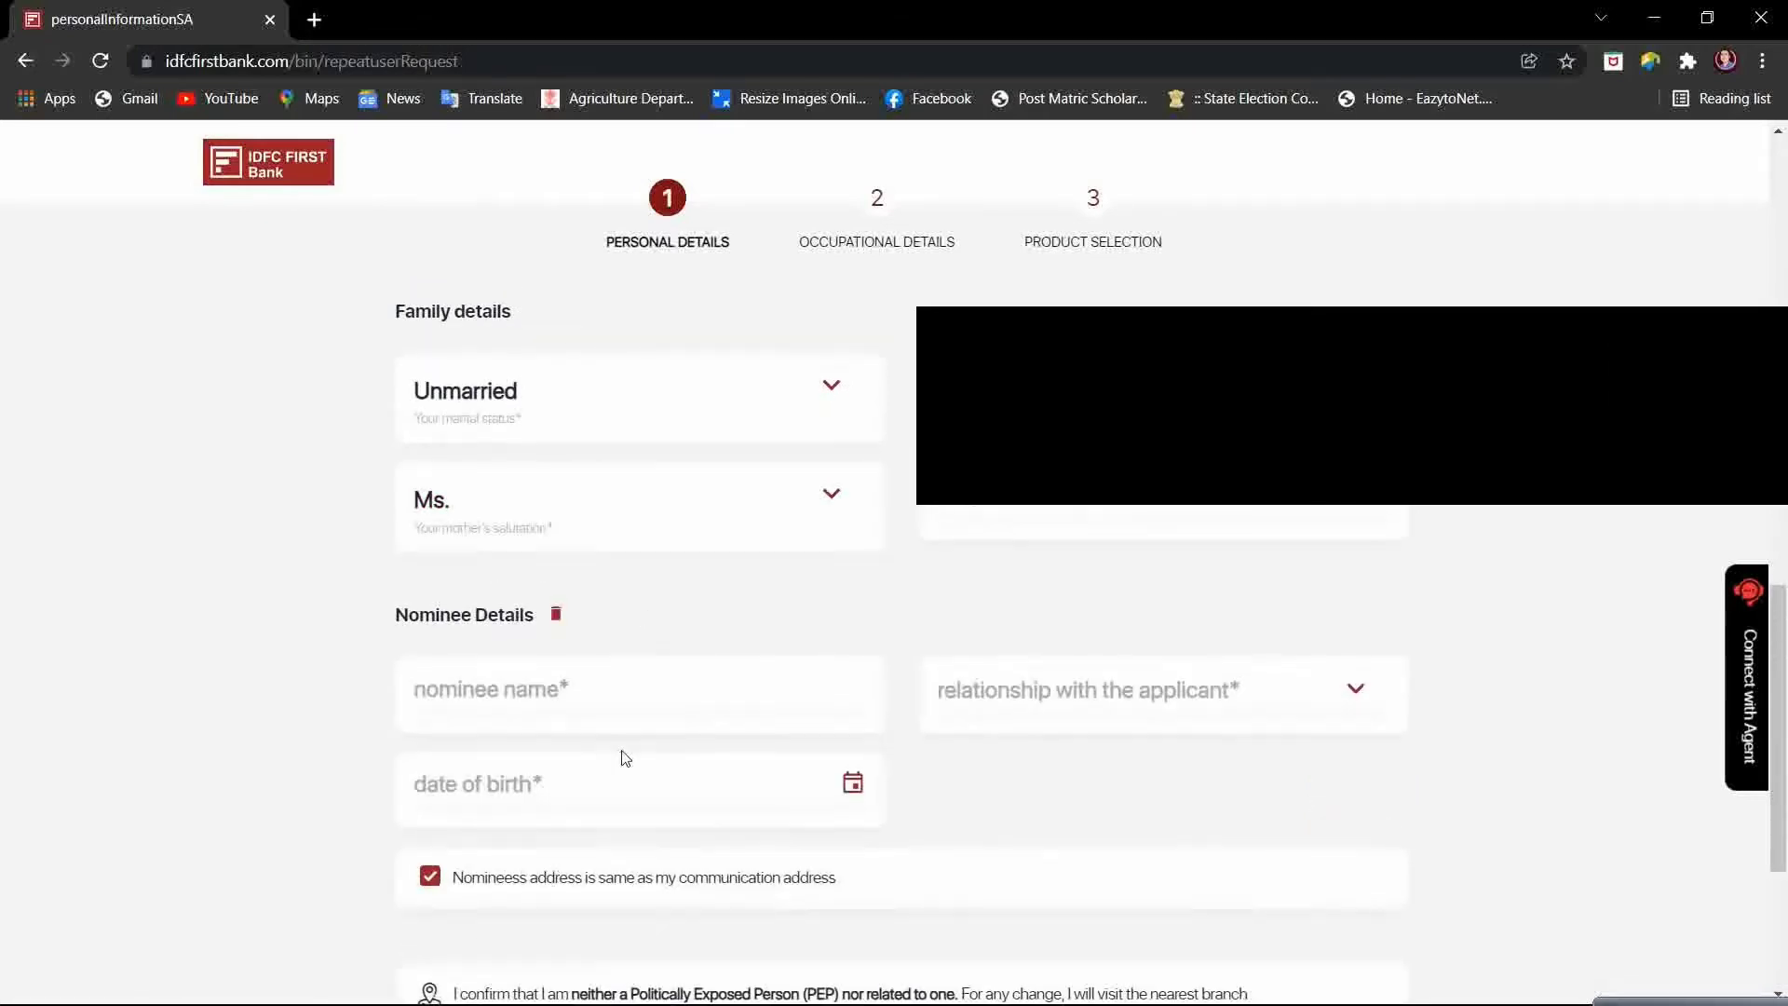
# Look through the nominee's relationship options and the date of birth calendar without choosing a value
pyautogui.scroll(-1, 621, 752)
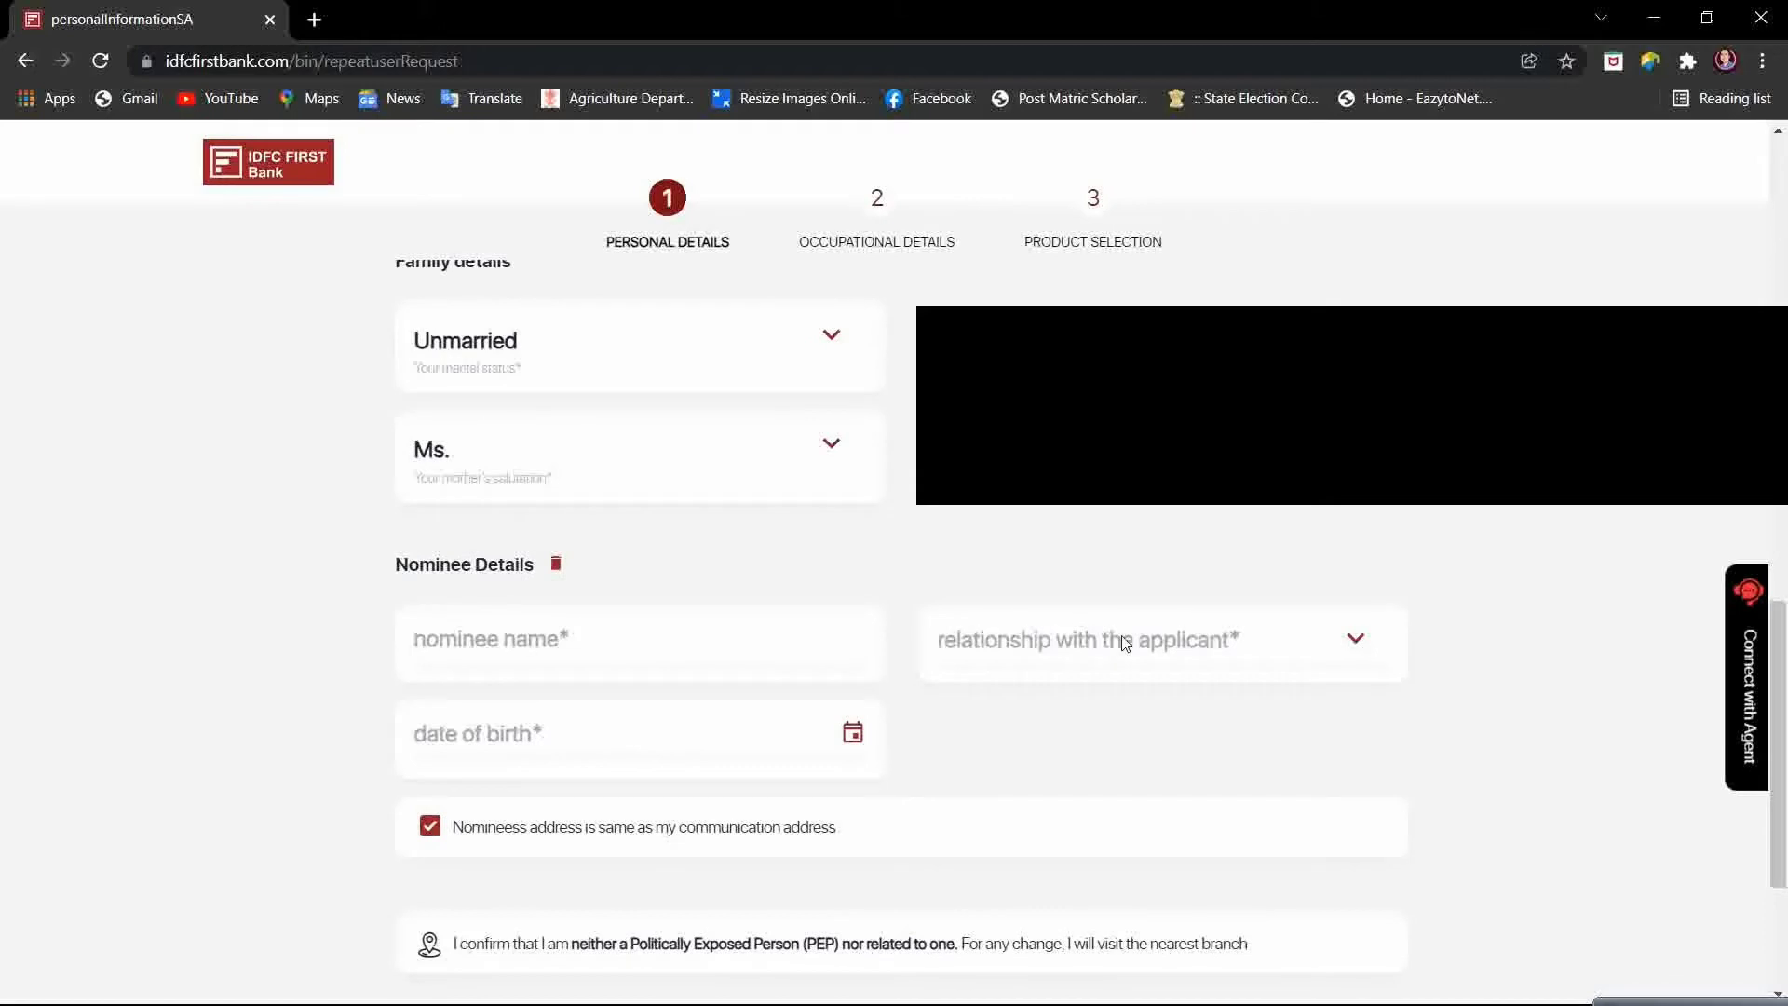
pyautogui.click(1228, 642)
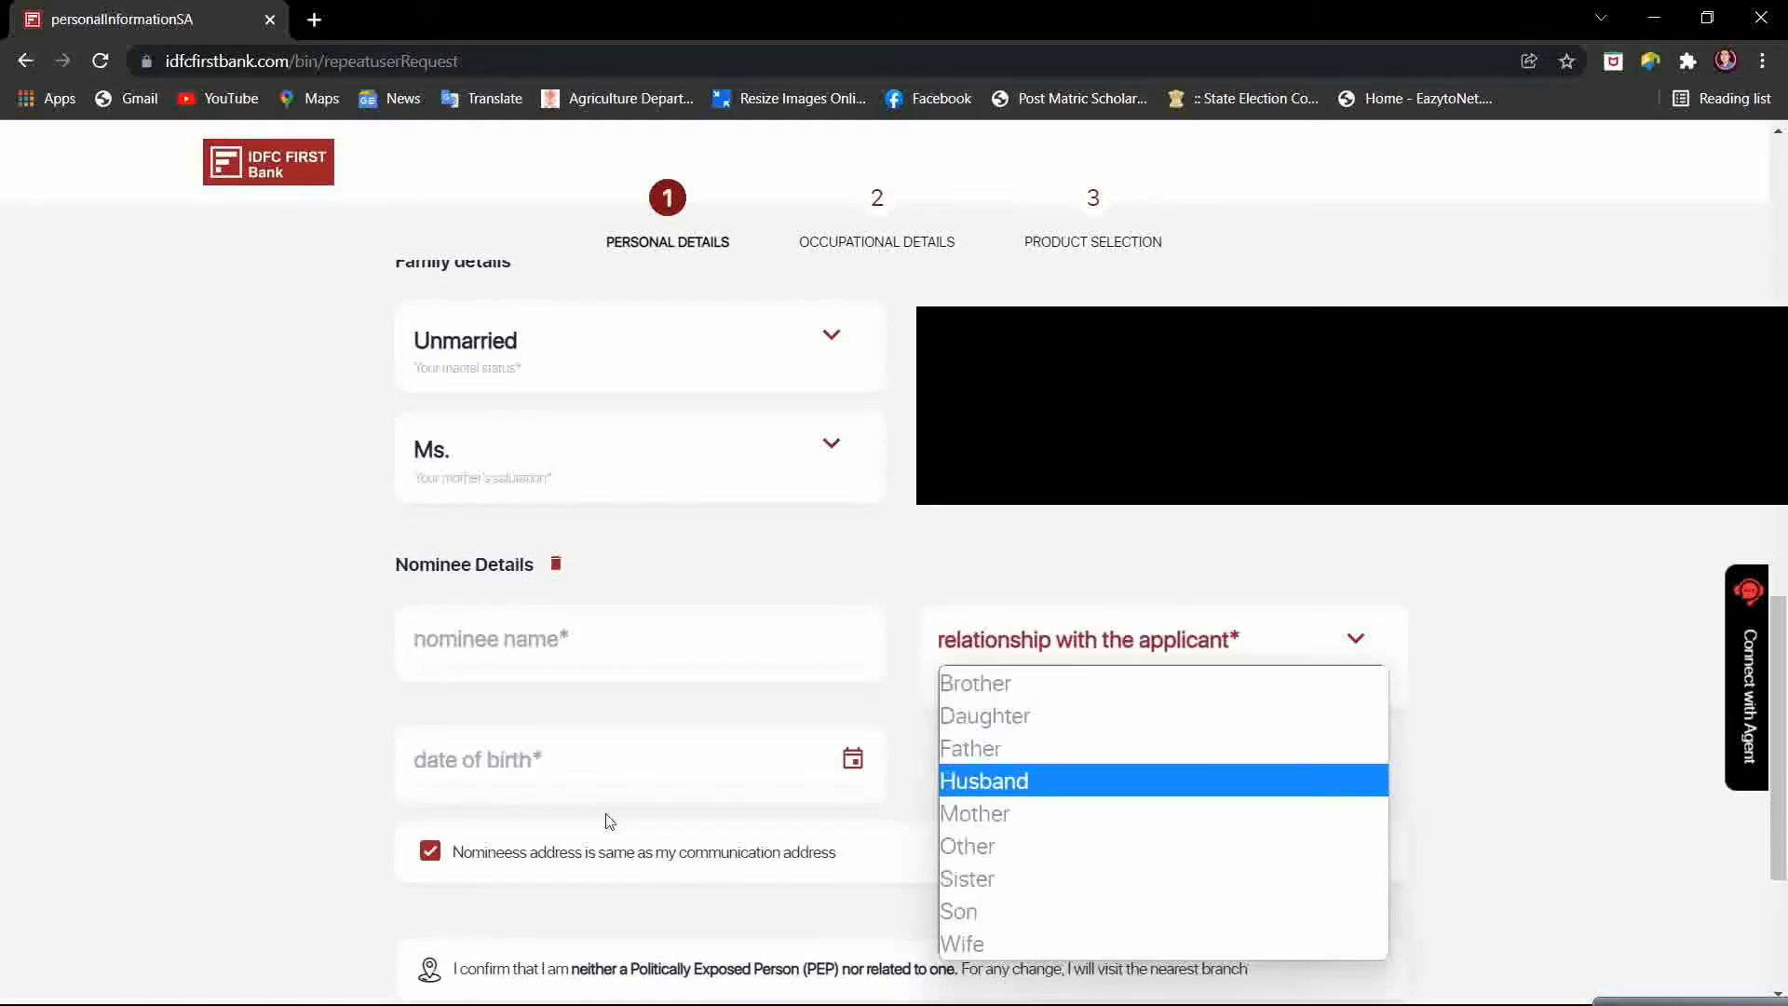
pyautogui.click(574, 762)
pyautogui.click(574, 762)
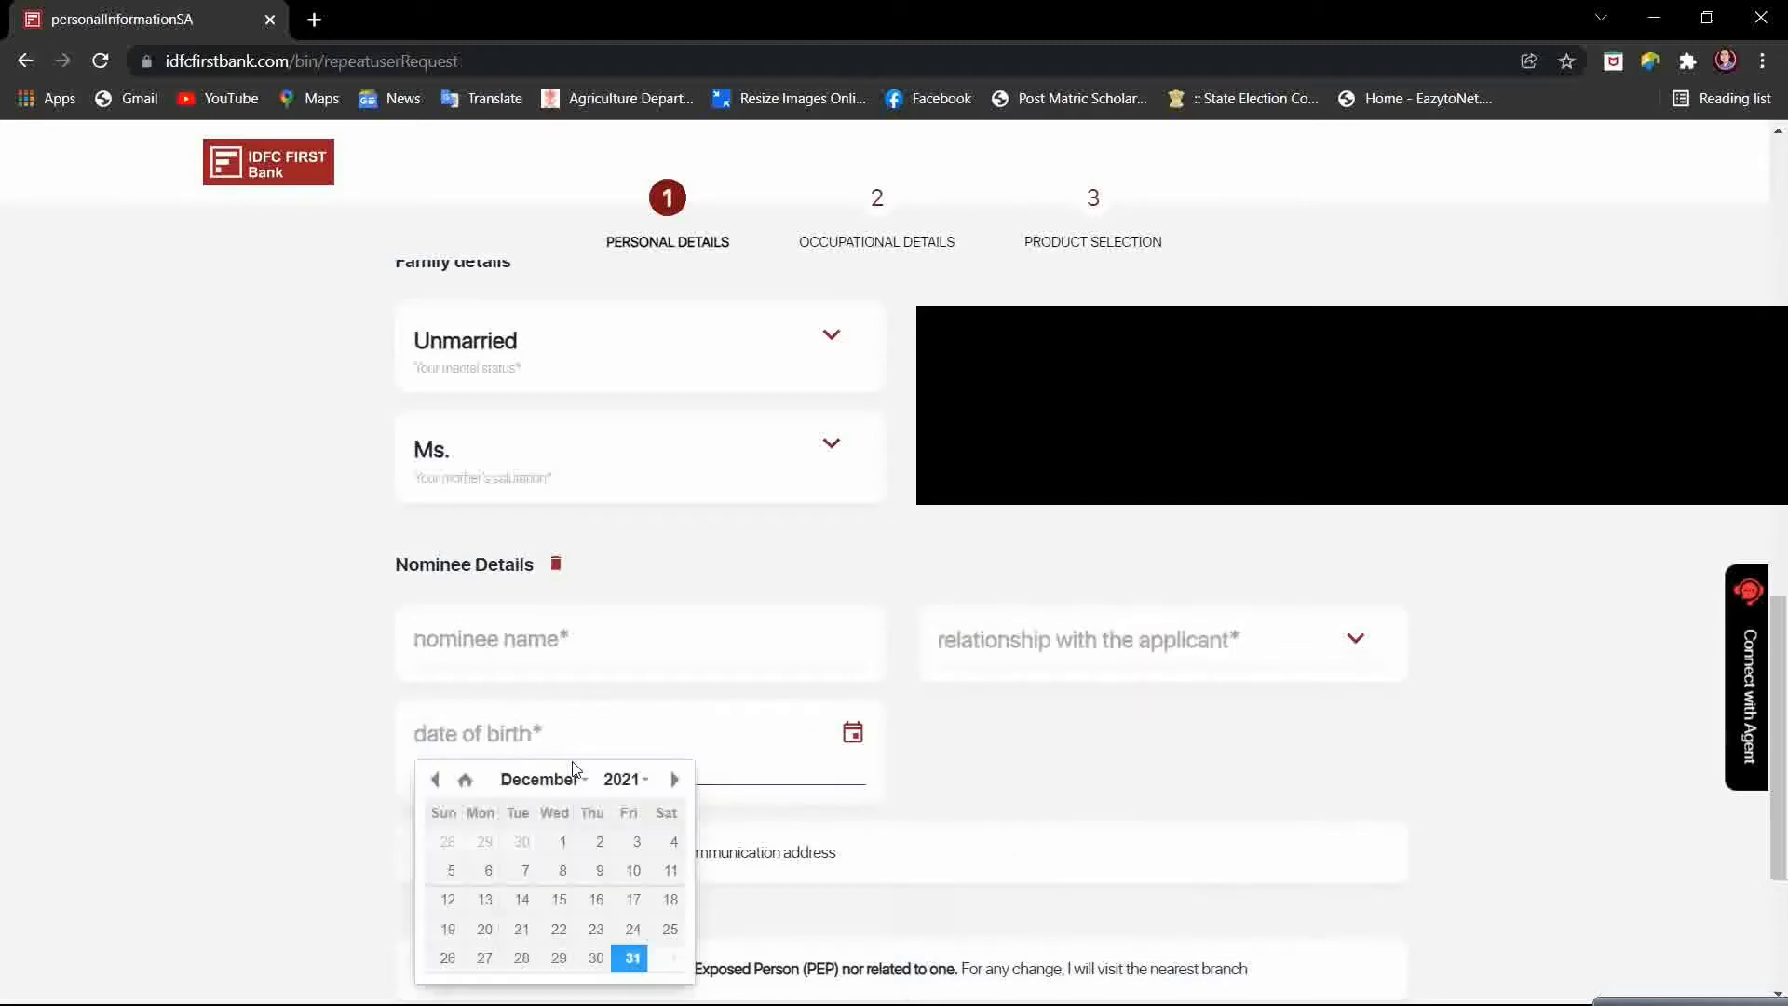
pyautogui.click(968, 864)
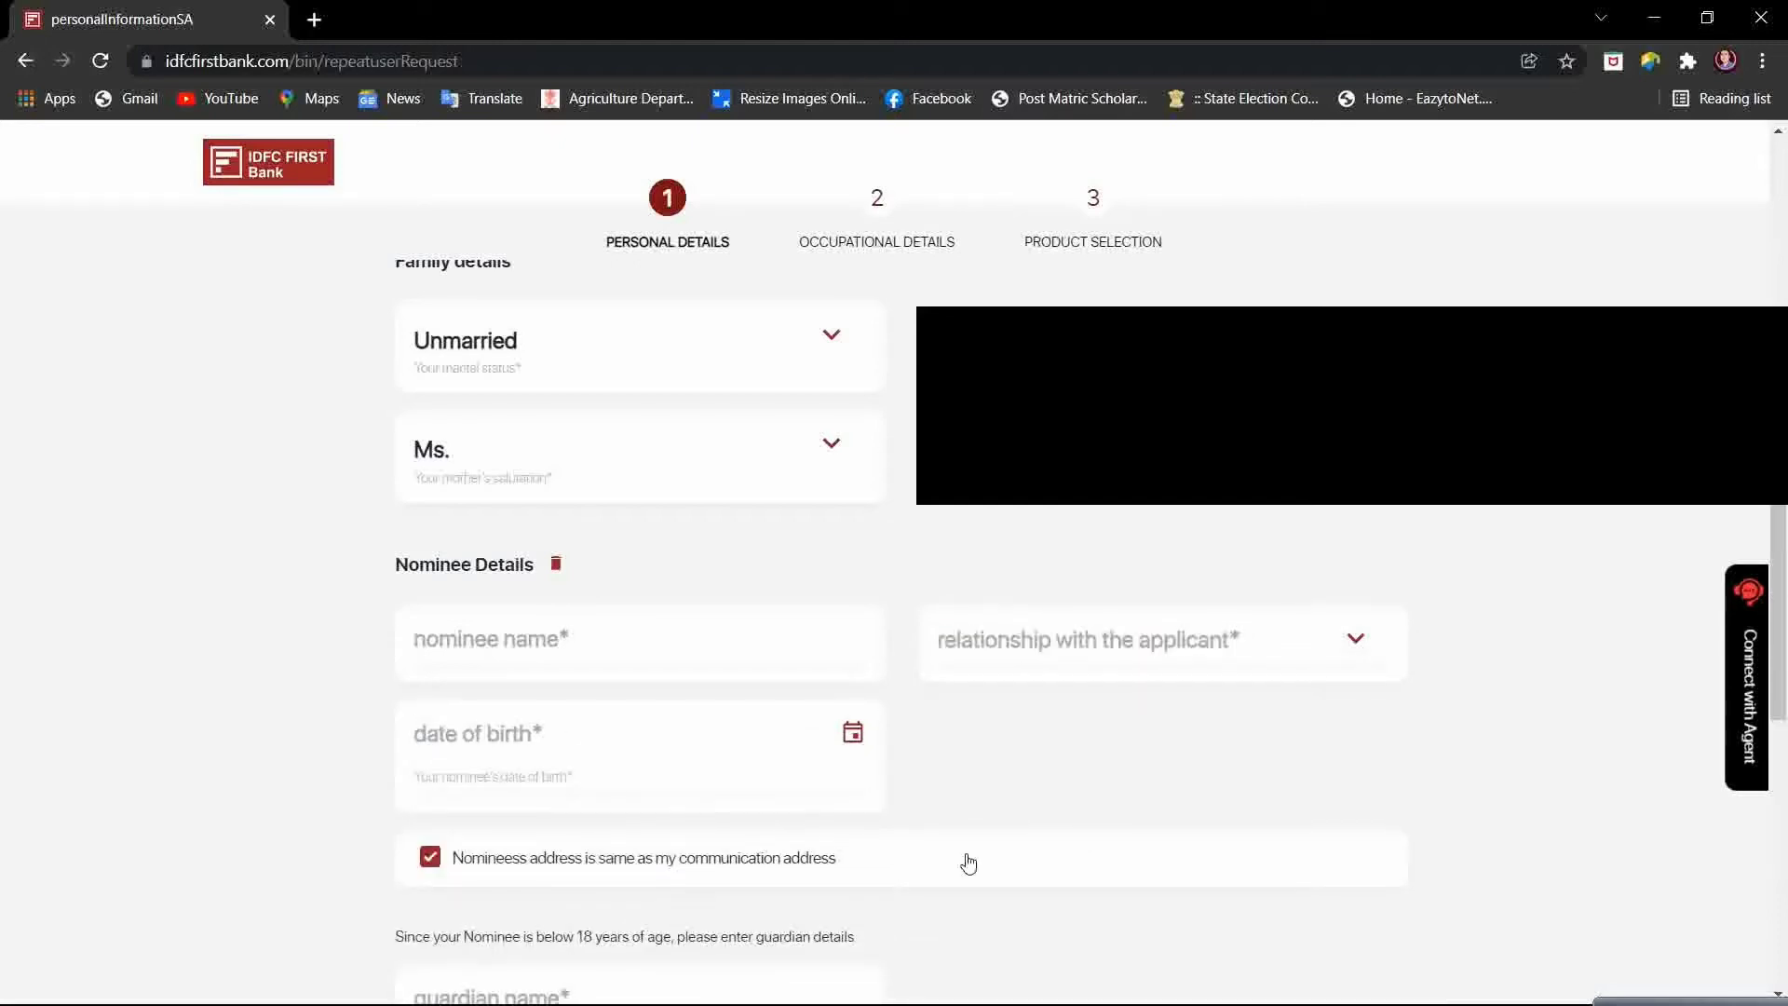
# Try turning the option that the nominee's address matches the communication address off and on again
pyautogui.scroll(-1, 969, 863)
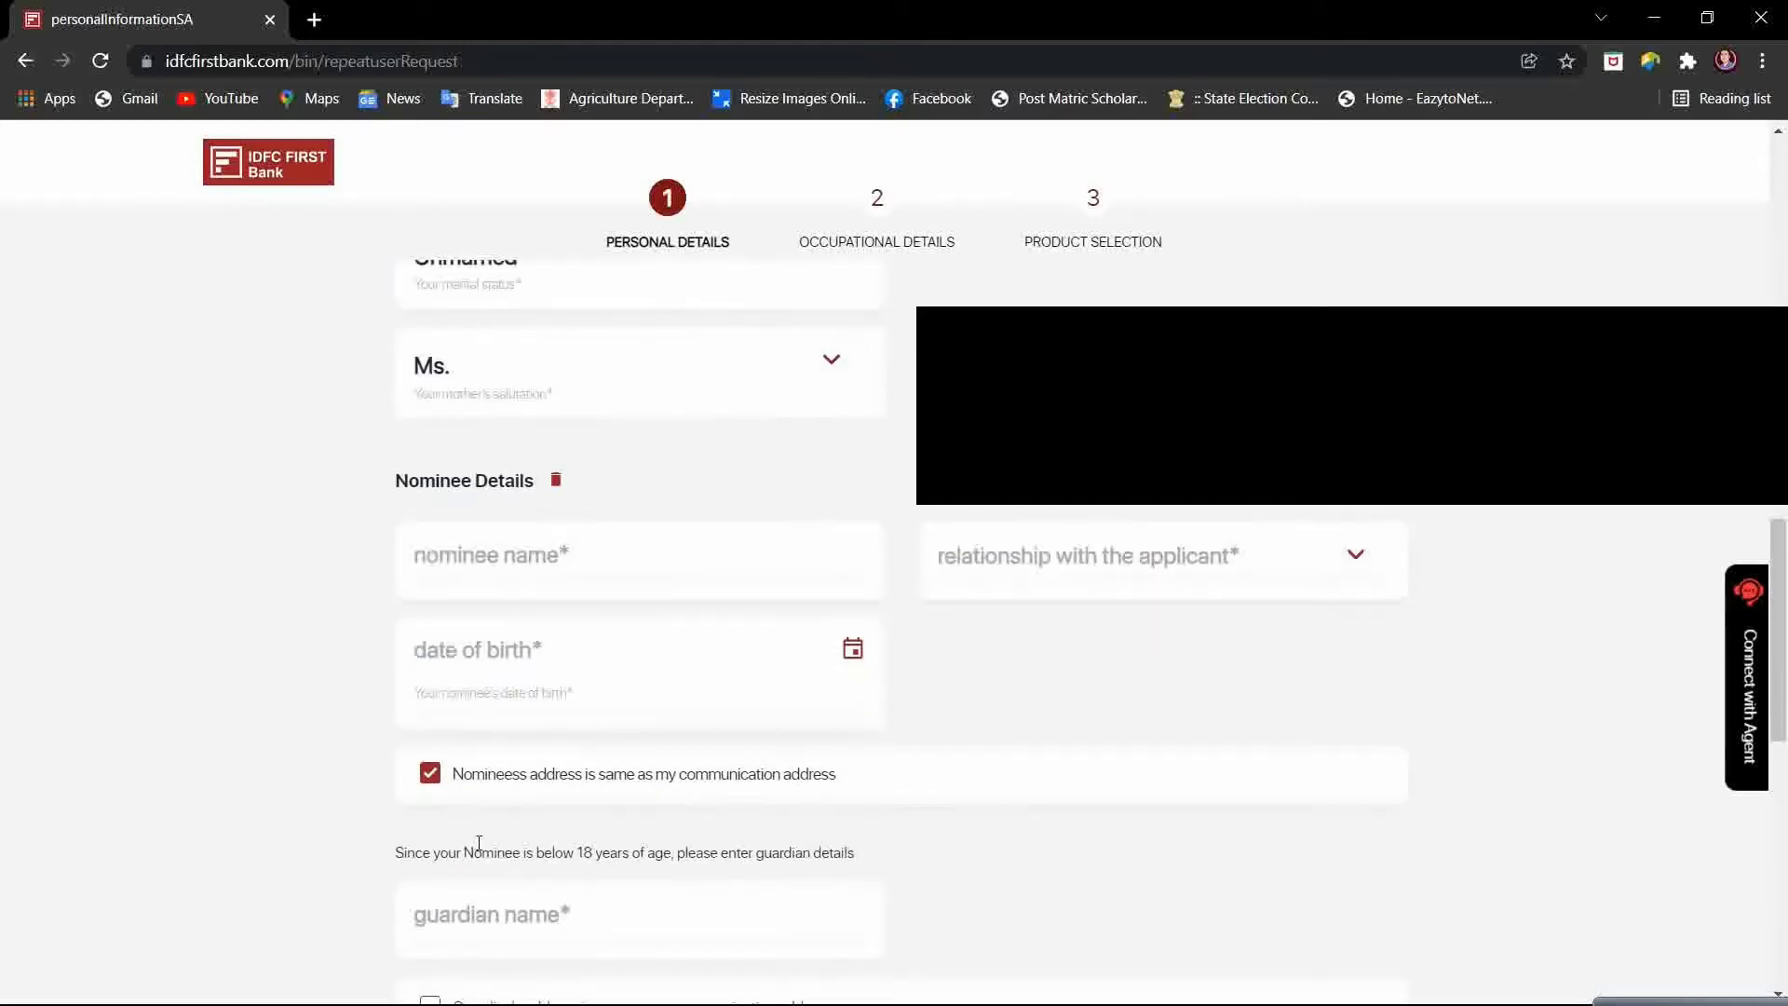
pyautogui.click(429, 781)
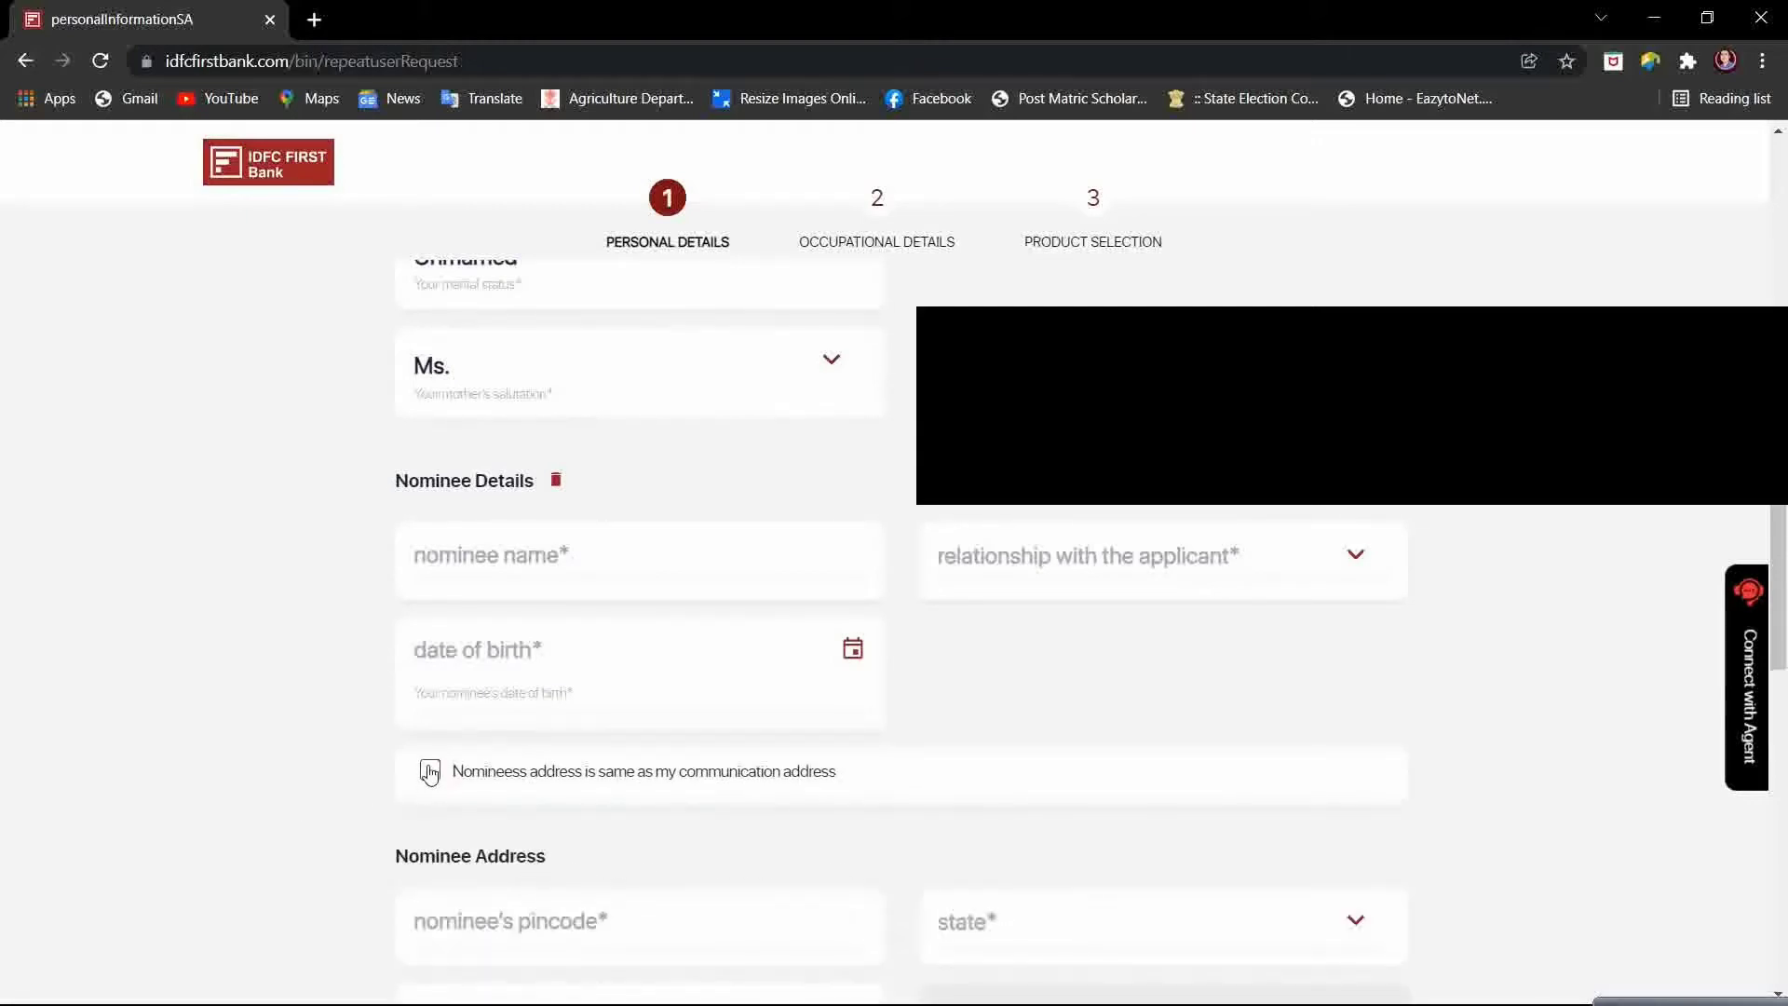
pyautogui.click(429, 781)
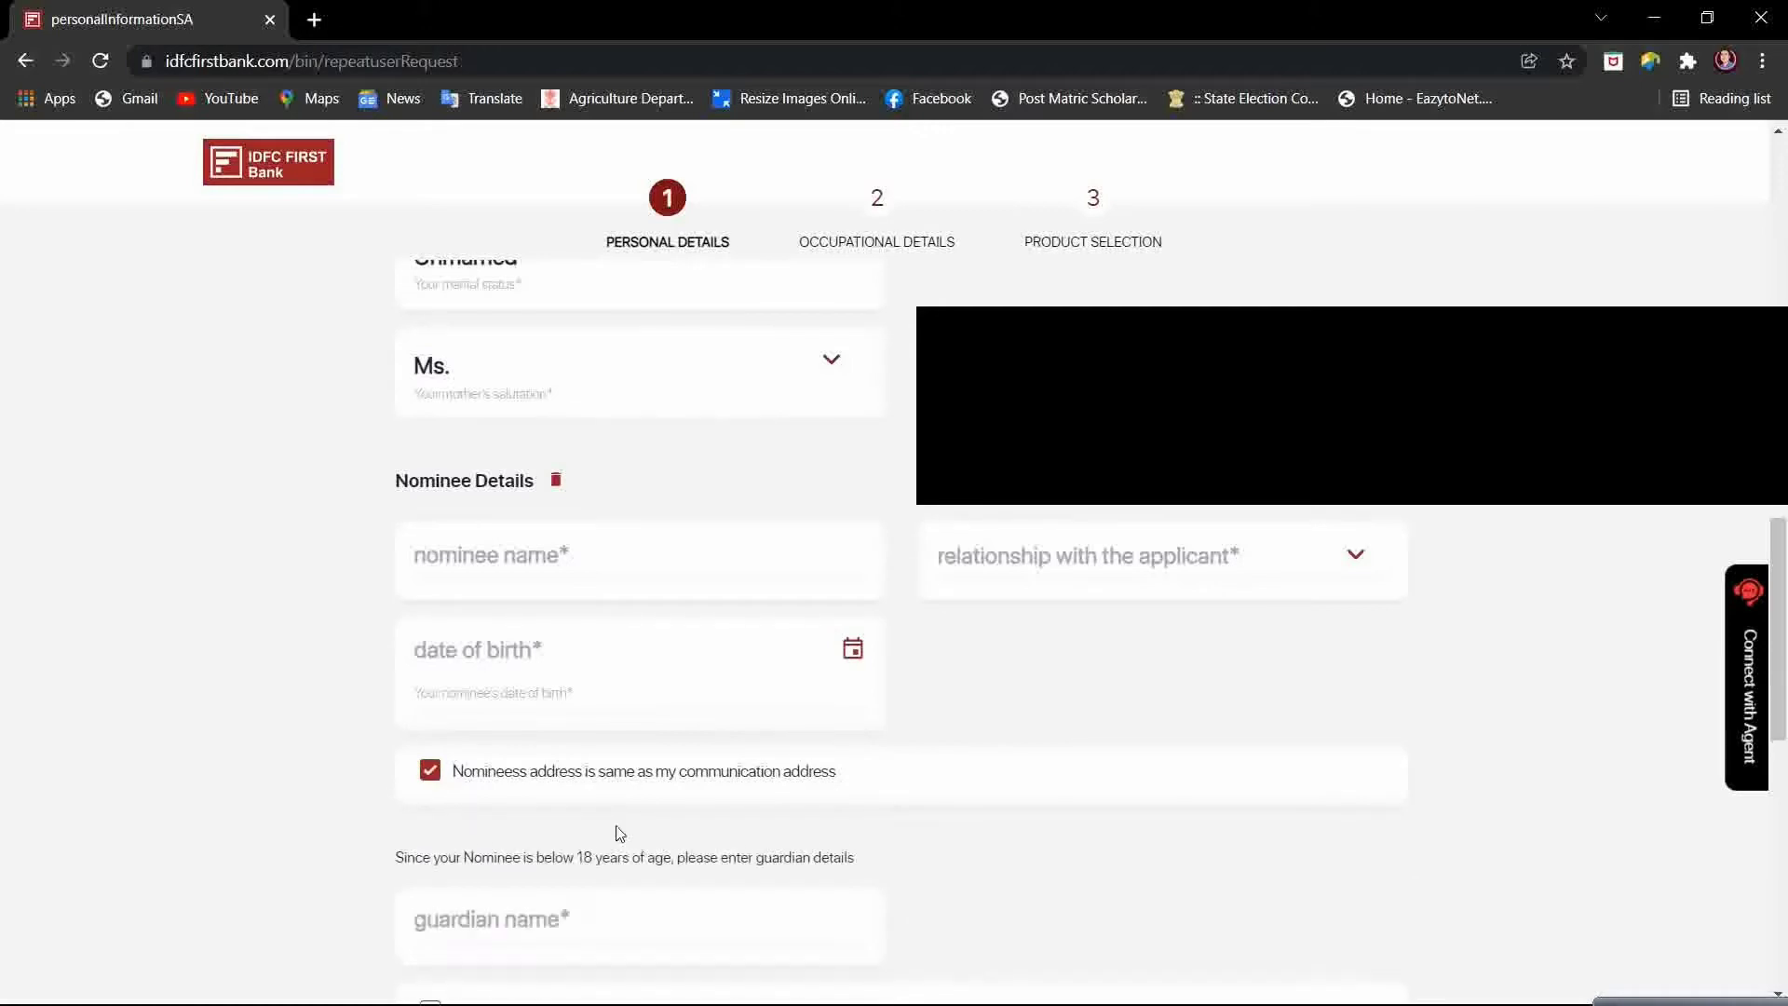
pyautogui.click(430, 773)
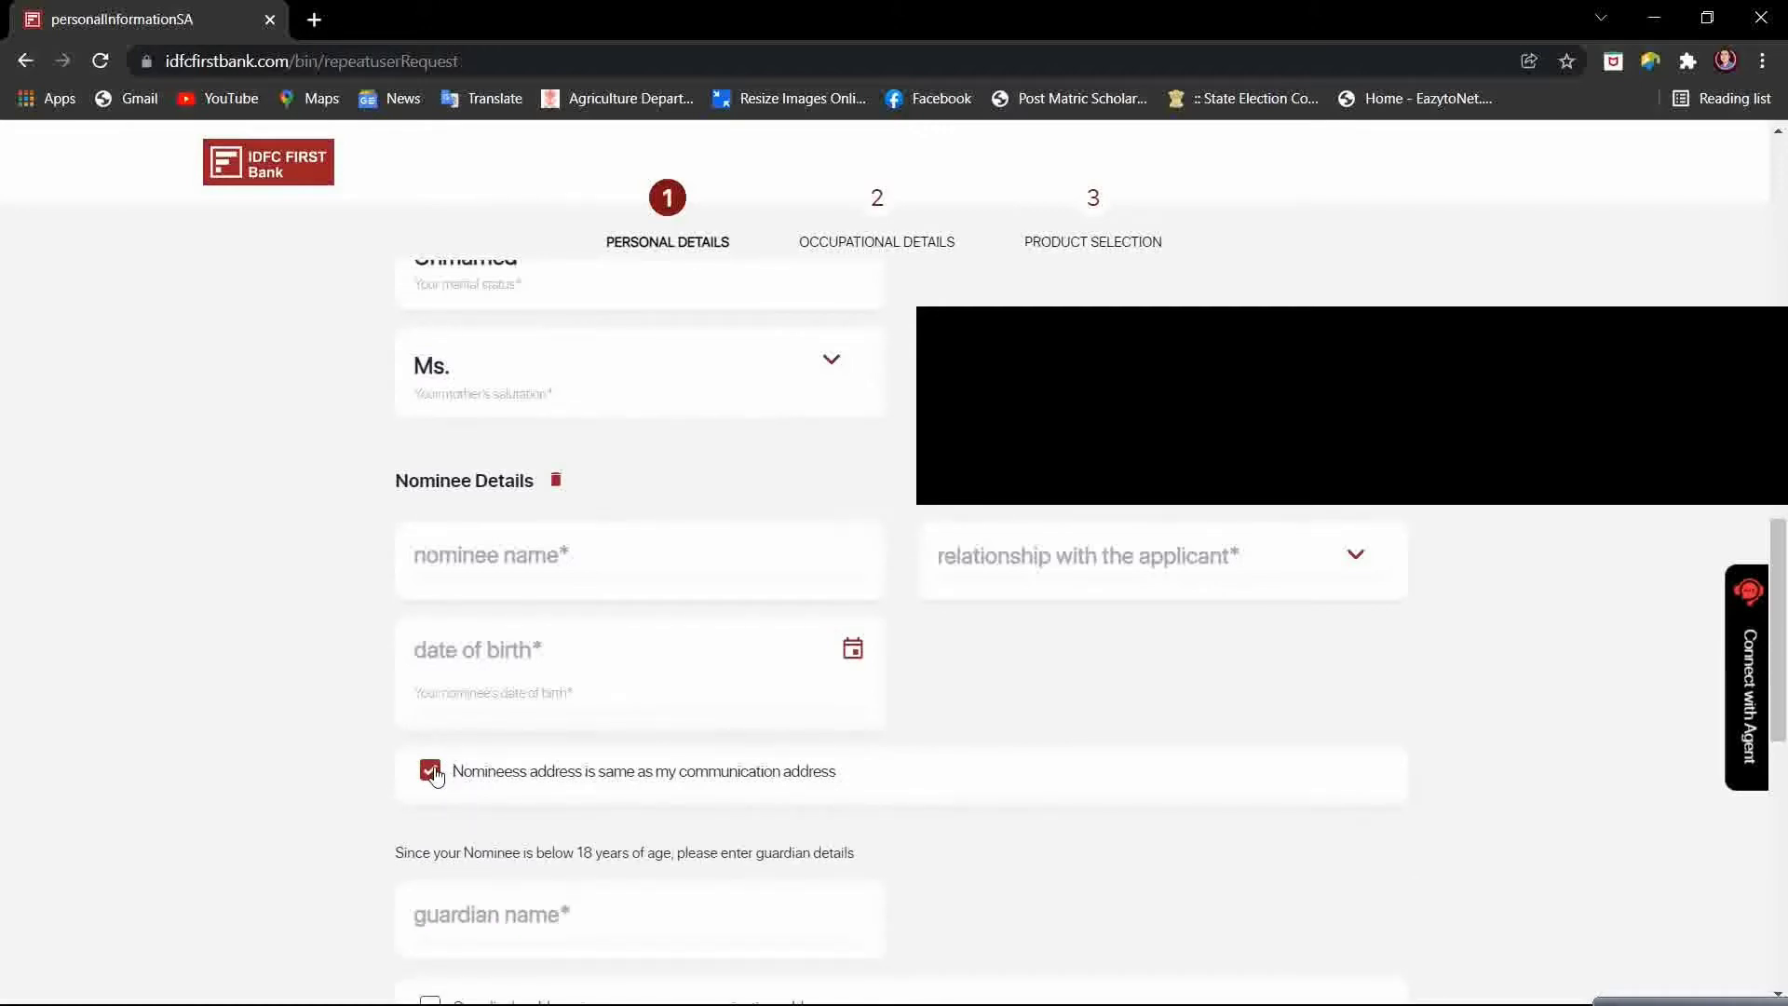
# Examine the nominee address fields, then mark the nominee's address as the same as the communication address
pyautogui.scroll(-1, 549, 822)
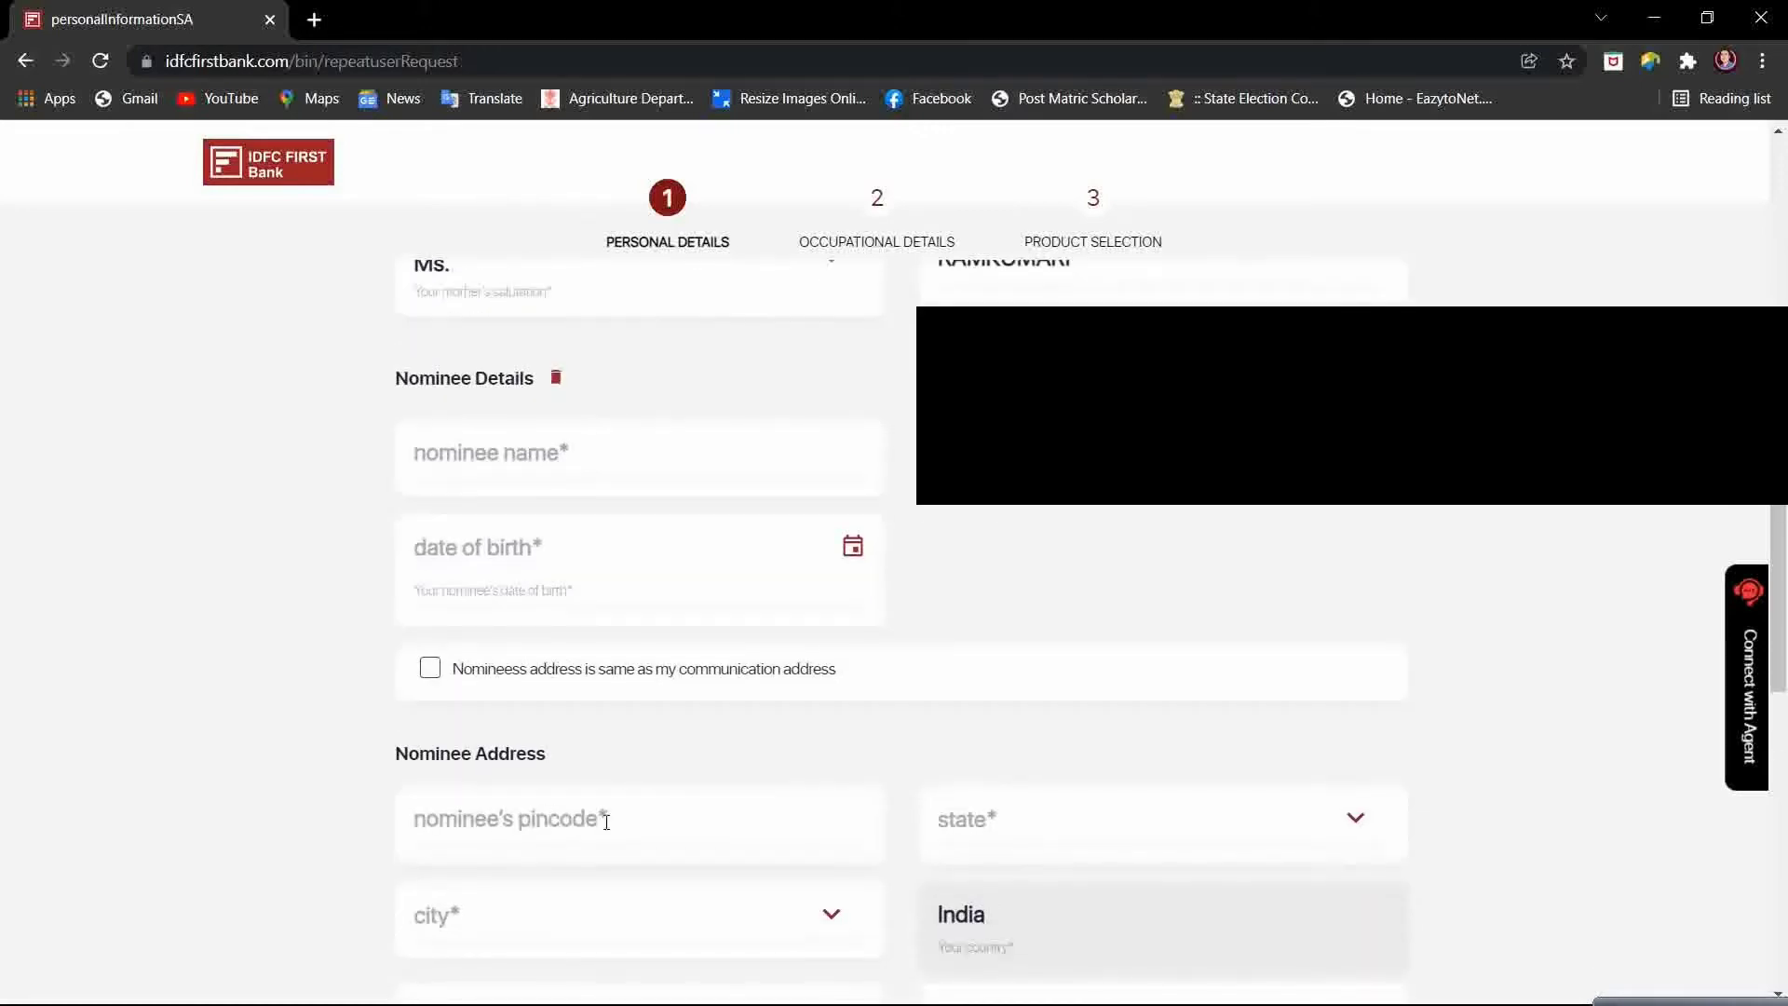
pyautogui.scroll(-3, 613, 829)
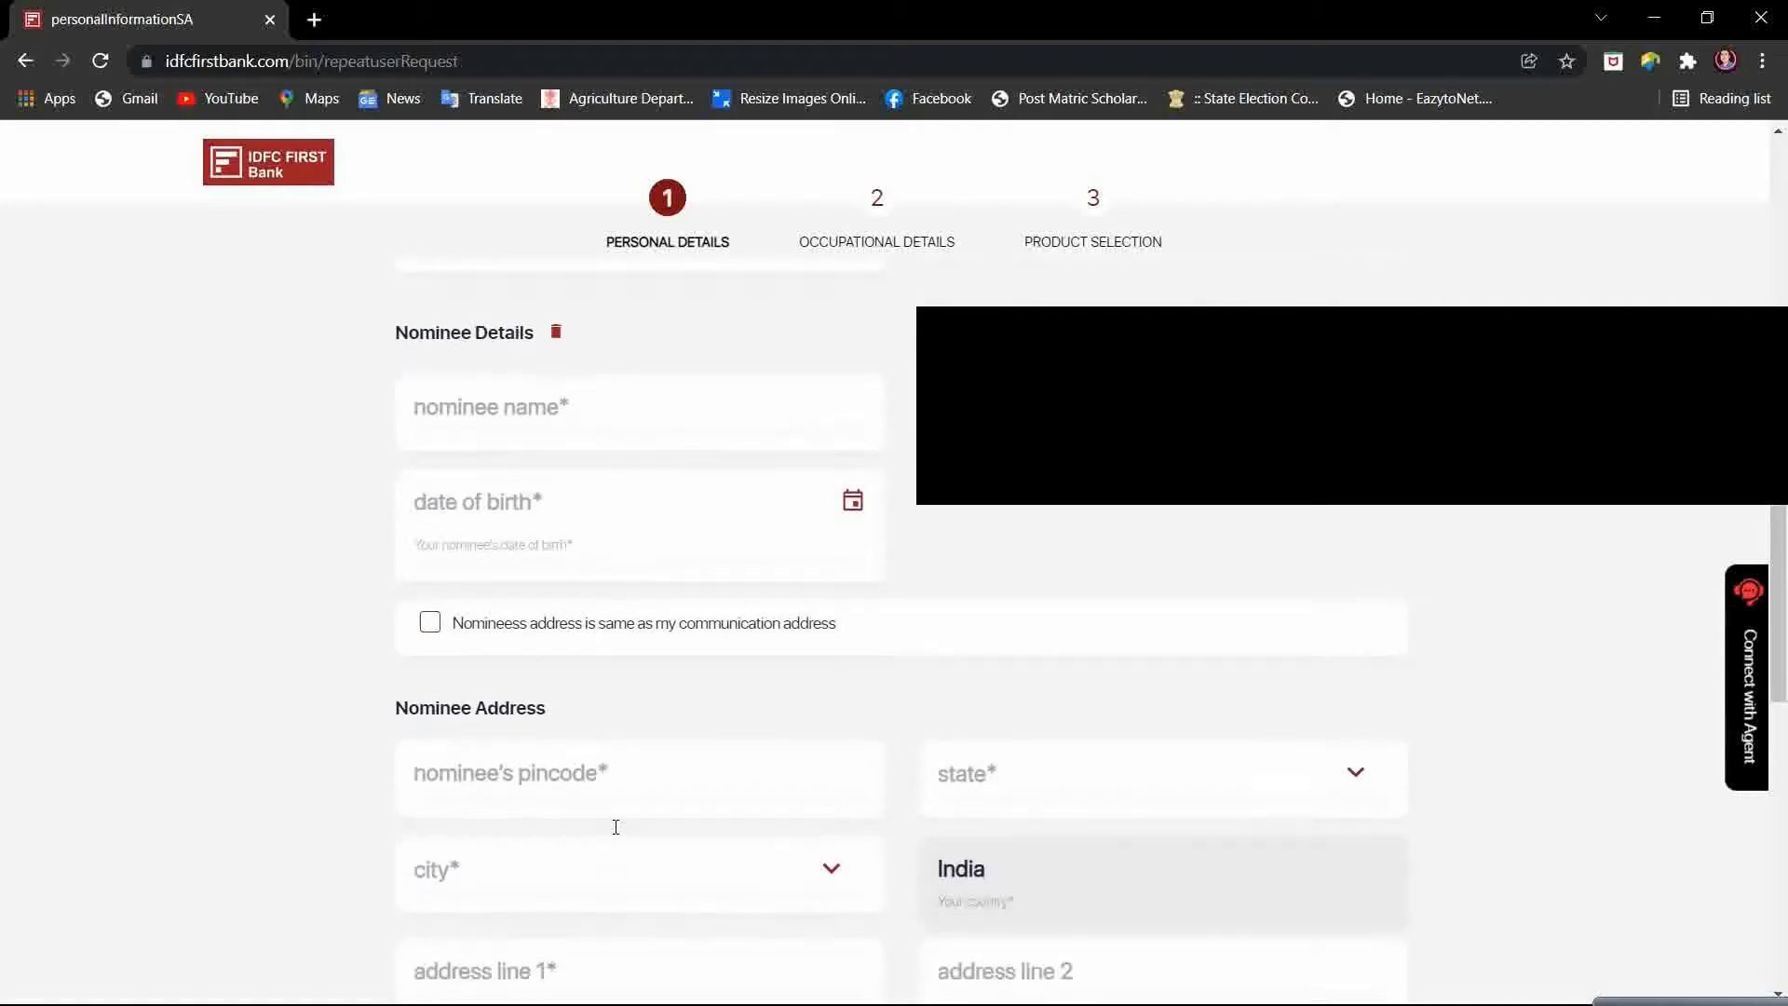
pyautogui.scroll(1, 521, 651)
pyautogui.click(430, 463)
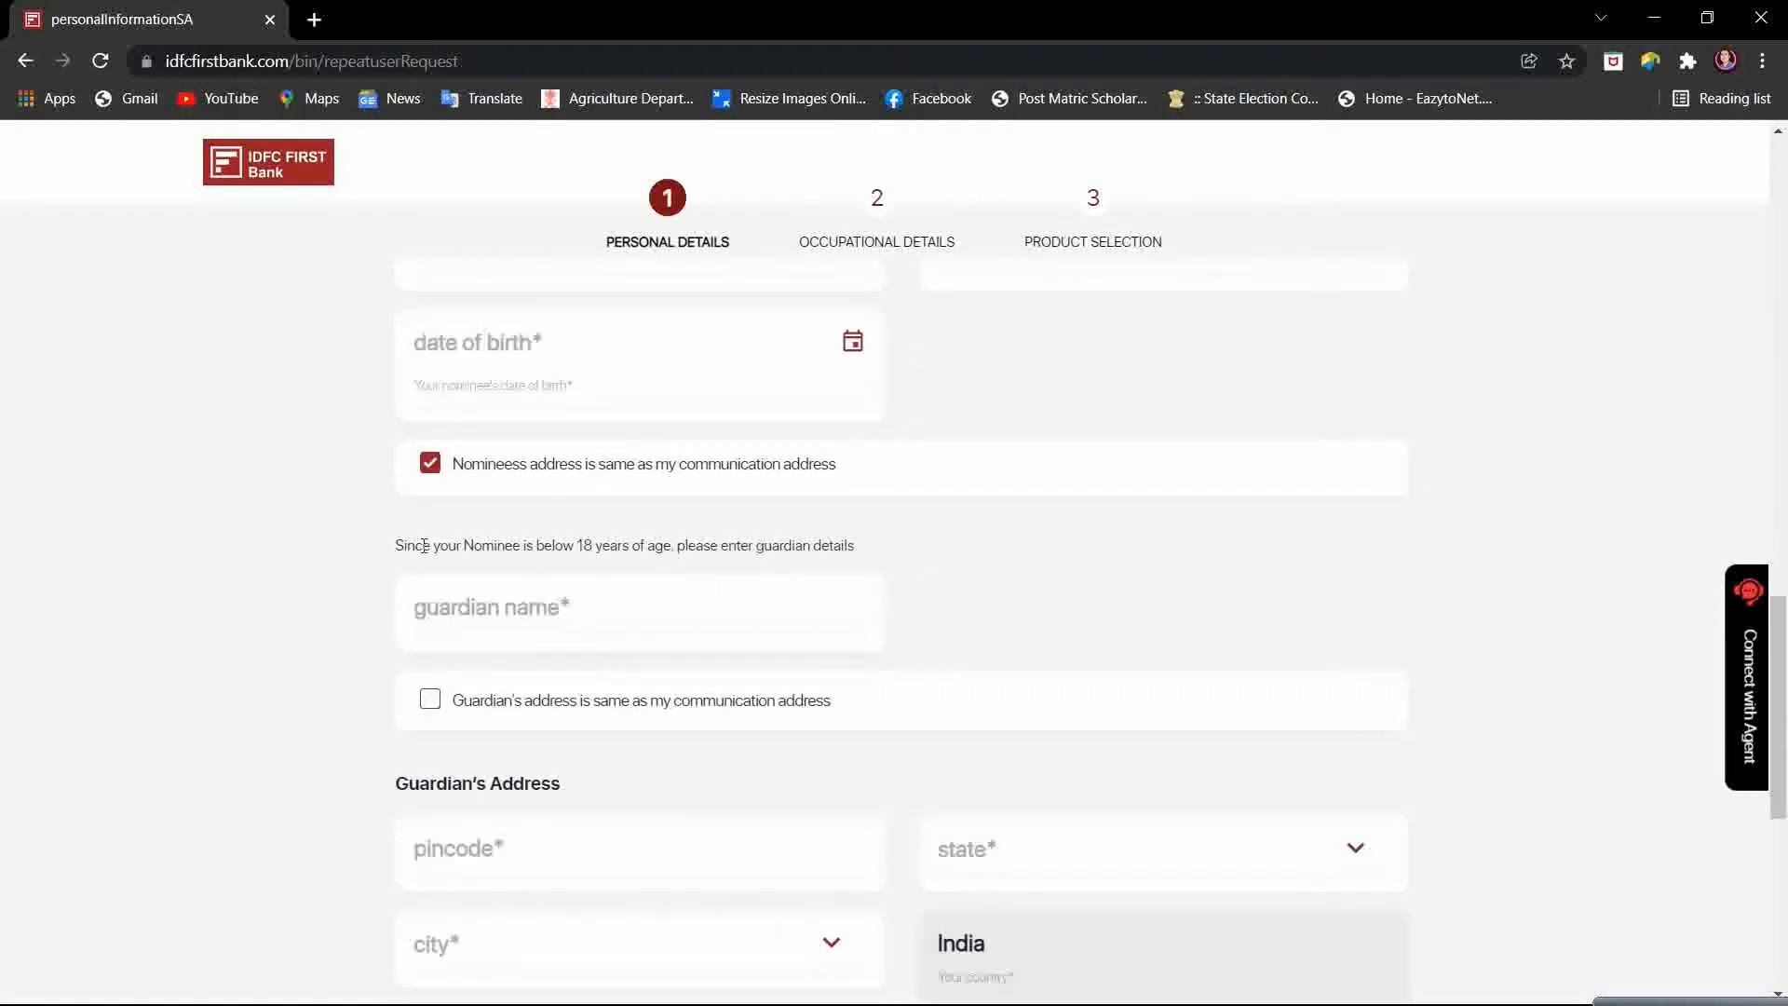
# Read the guardian details requirement and try the option that the guardian's address matches the communication address
pyautogui.moveTo(402, 548); pyautogui.dragTo(849, 541)
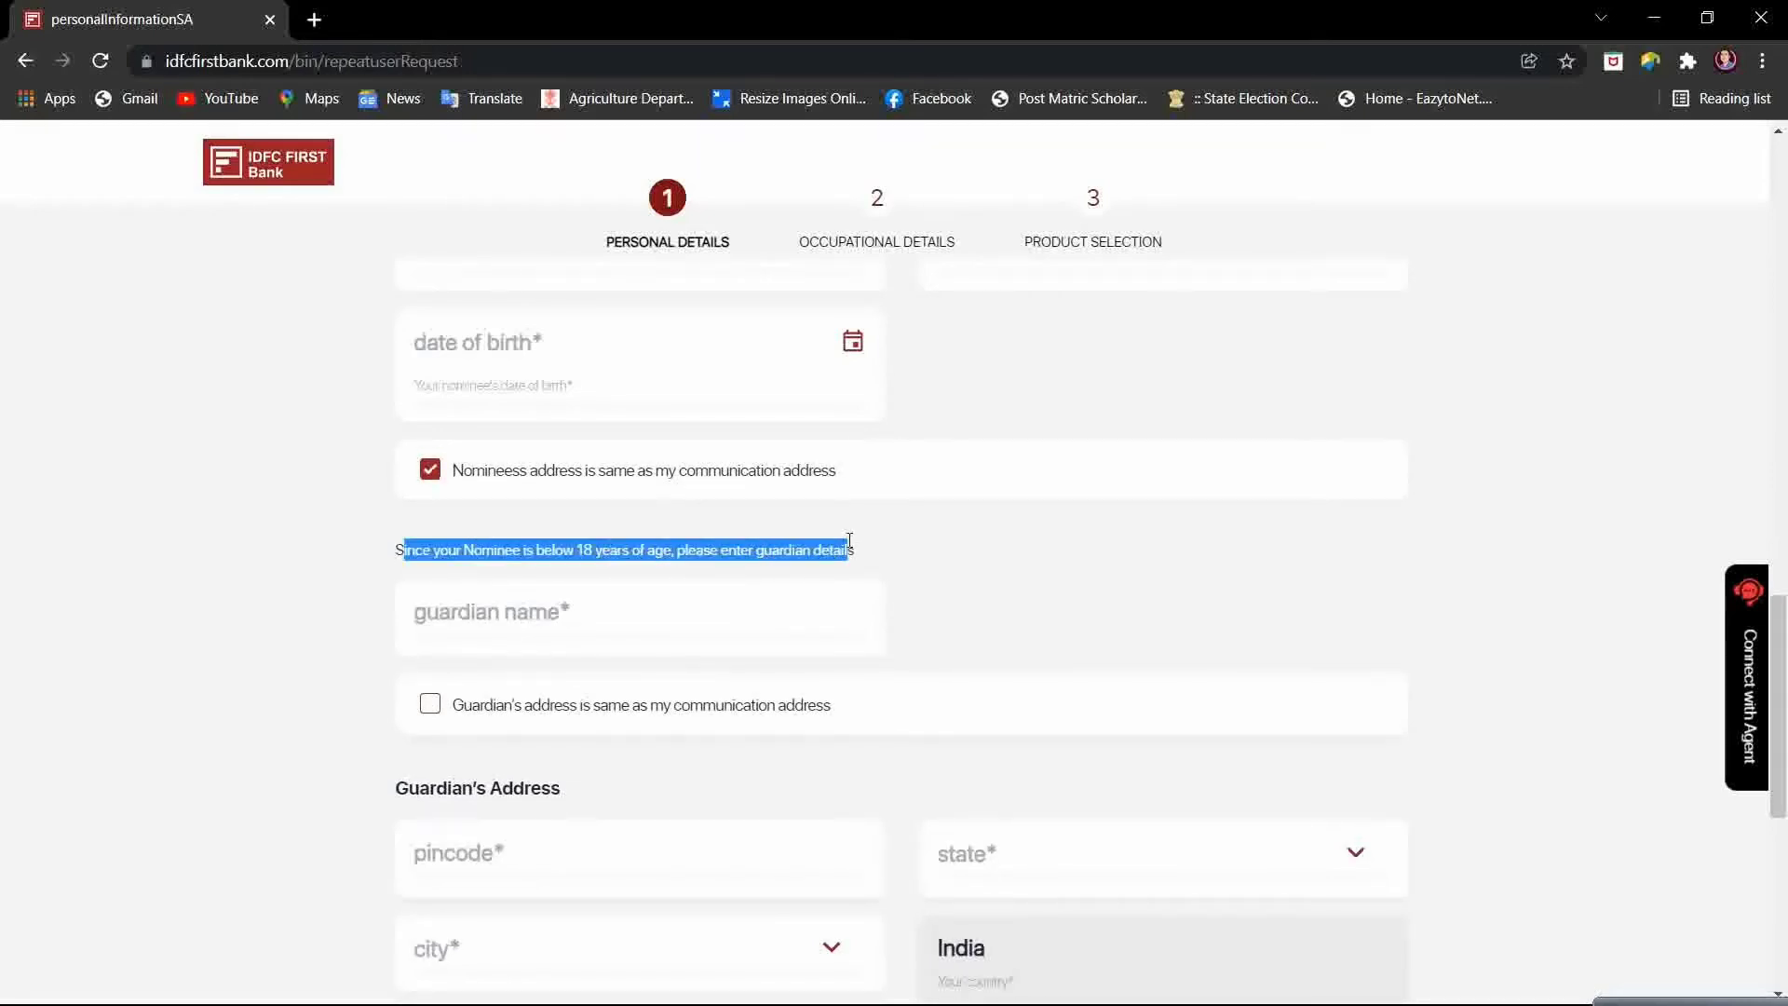
pyautogui.click(623, 606)
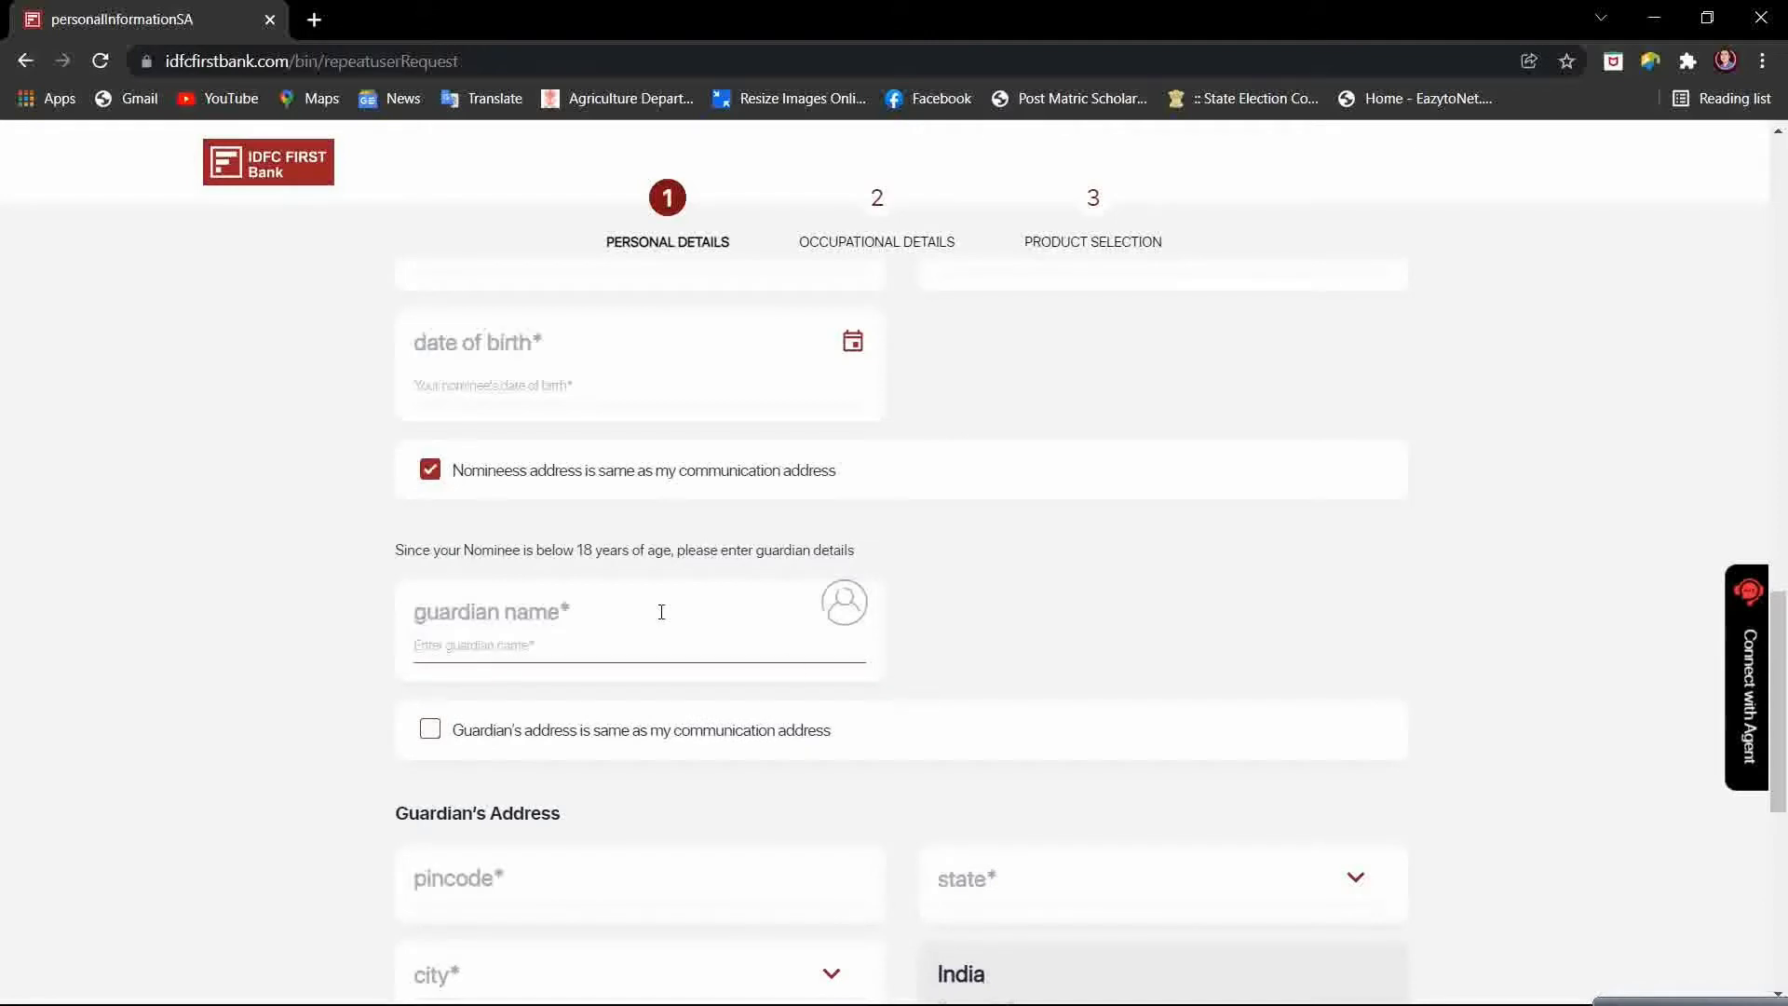
pyautogui.click(430, 729)
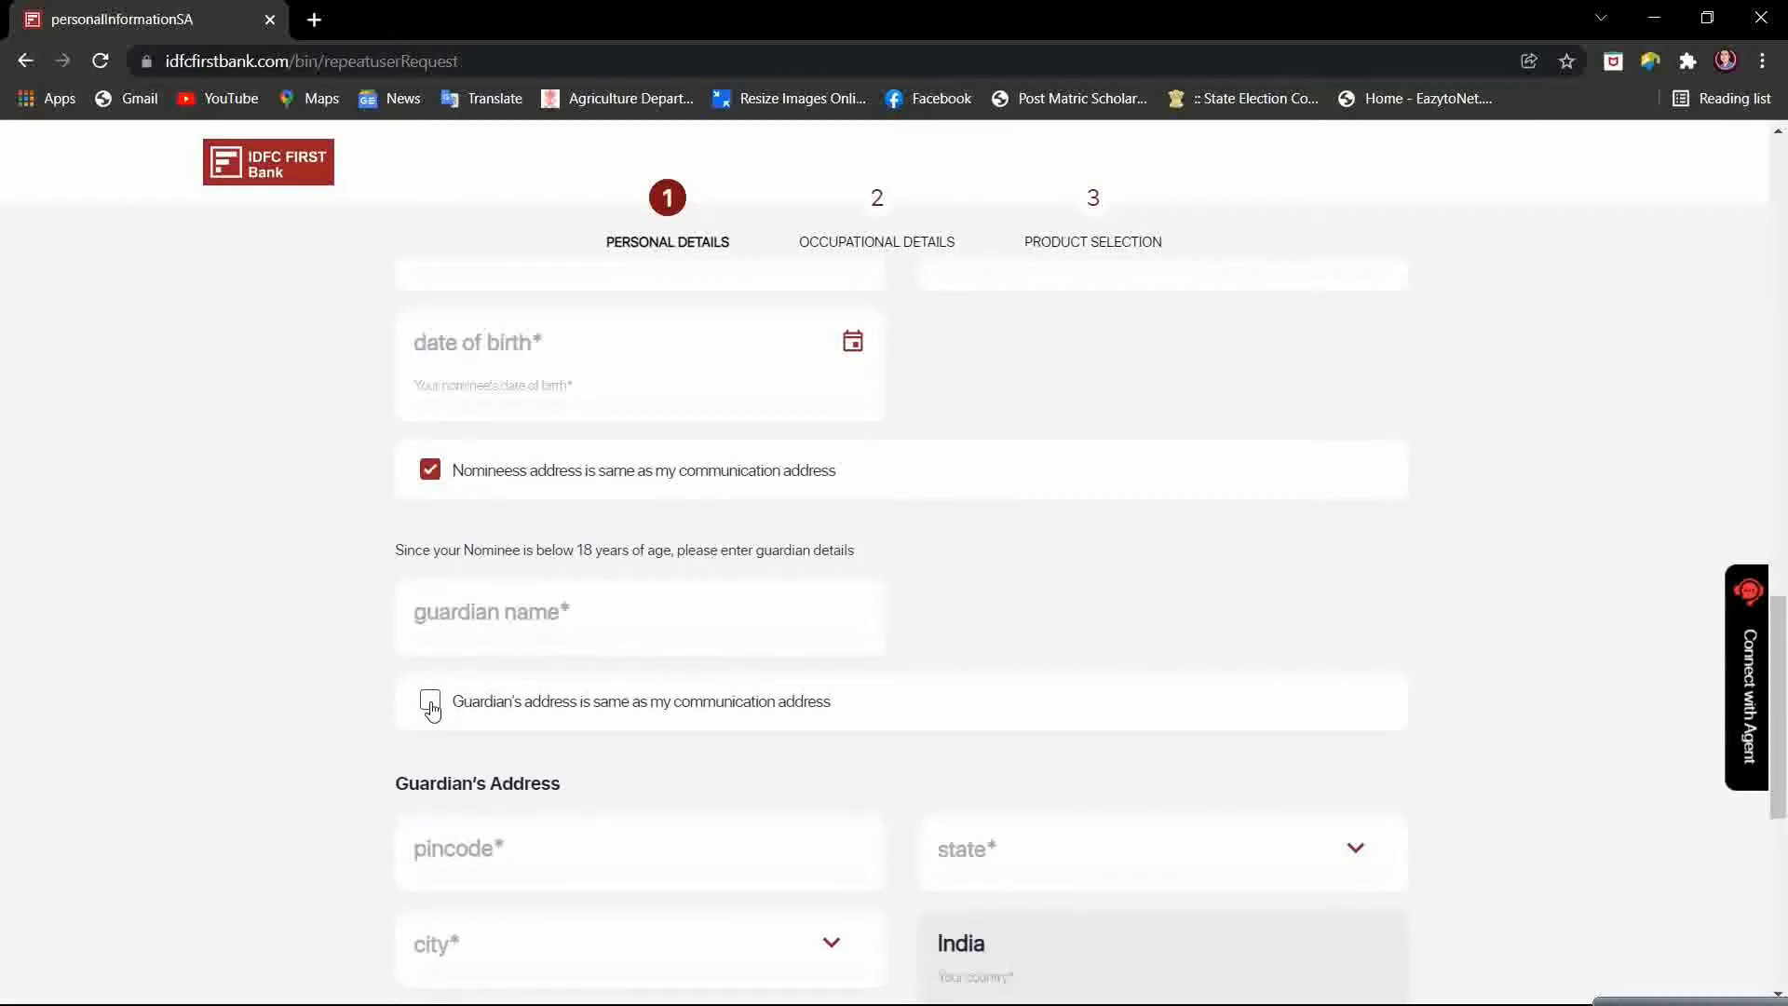
pyautogui.click(430, 703)
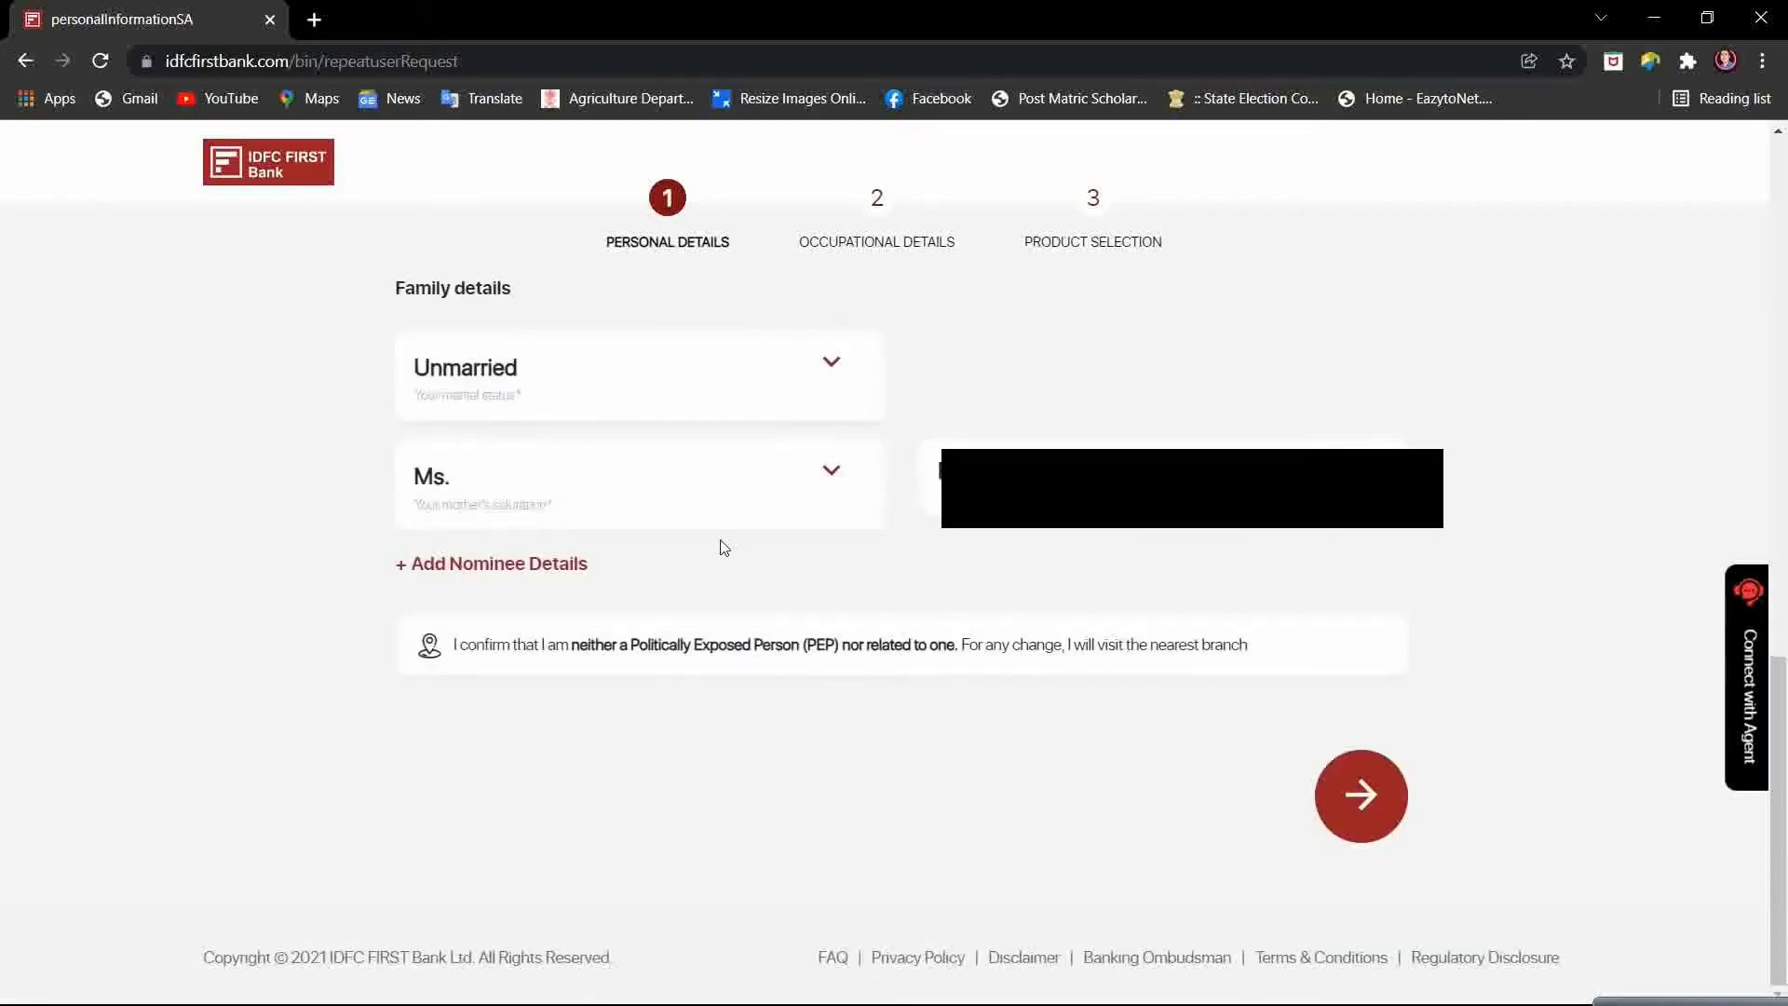
# Submit the personal details without a nominee and look through the occupation choices, keeping Other Occupation
pyautogui.click(1376, 813)
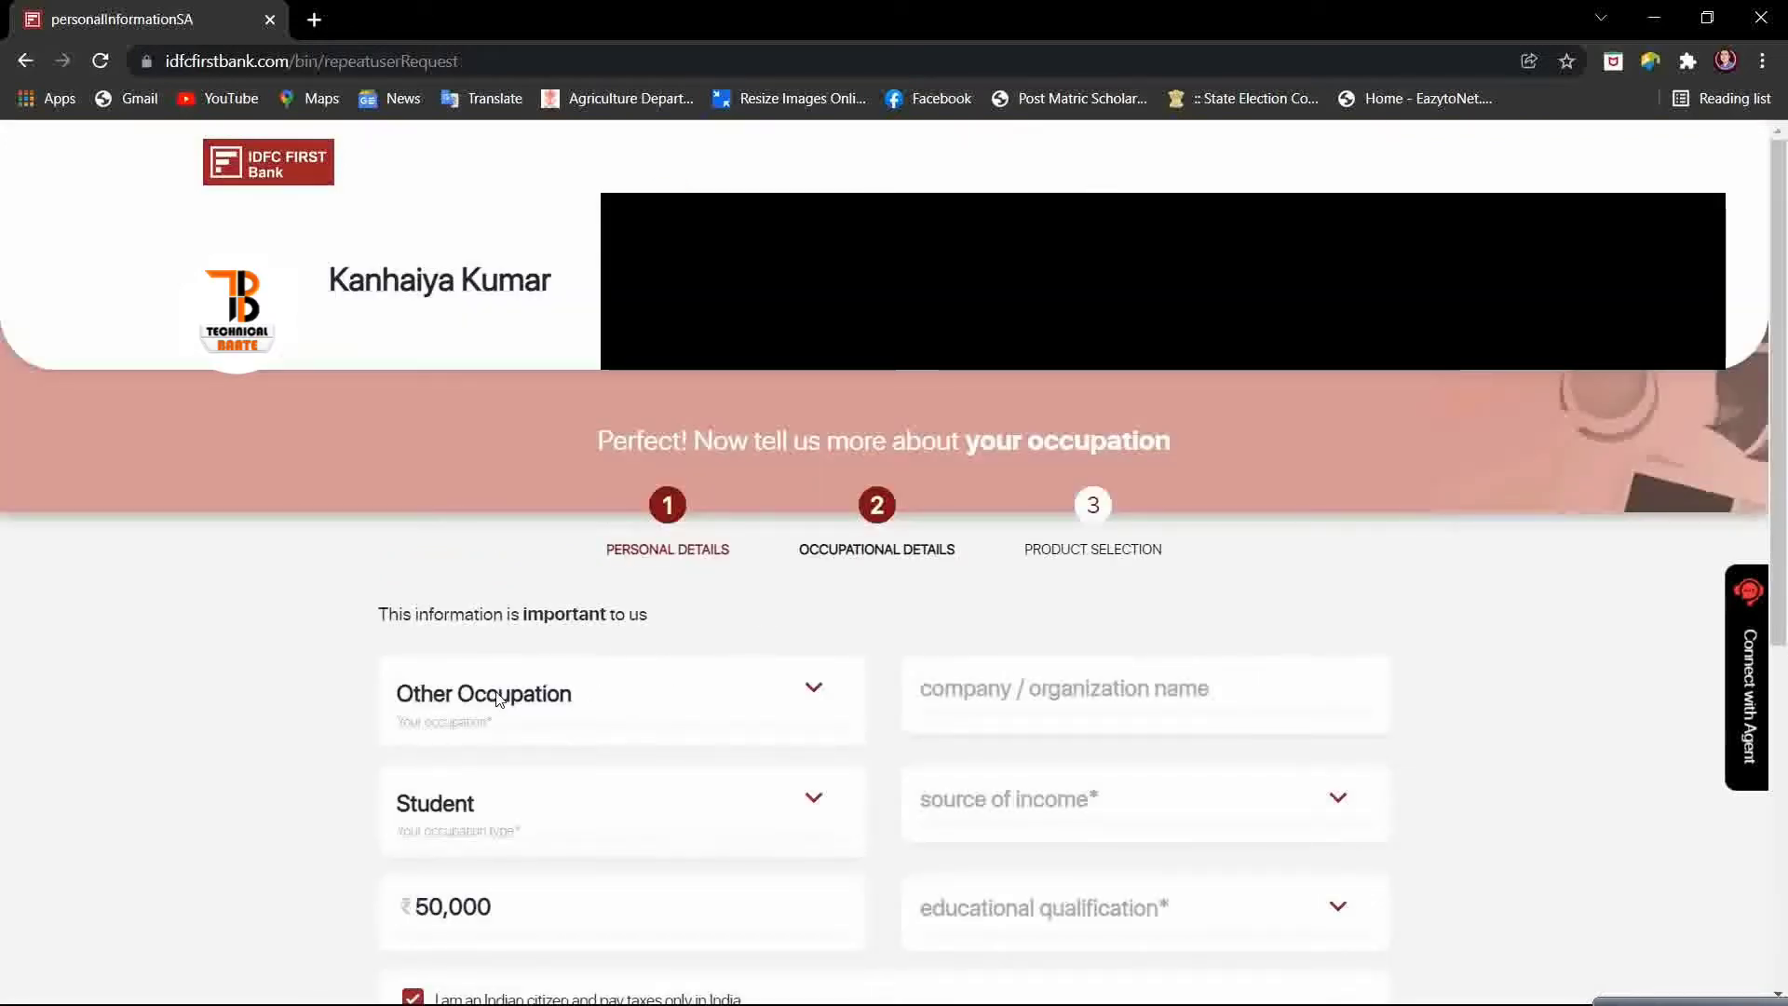
pyautogui.click(801, 691)
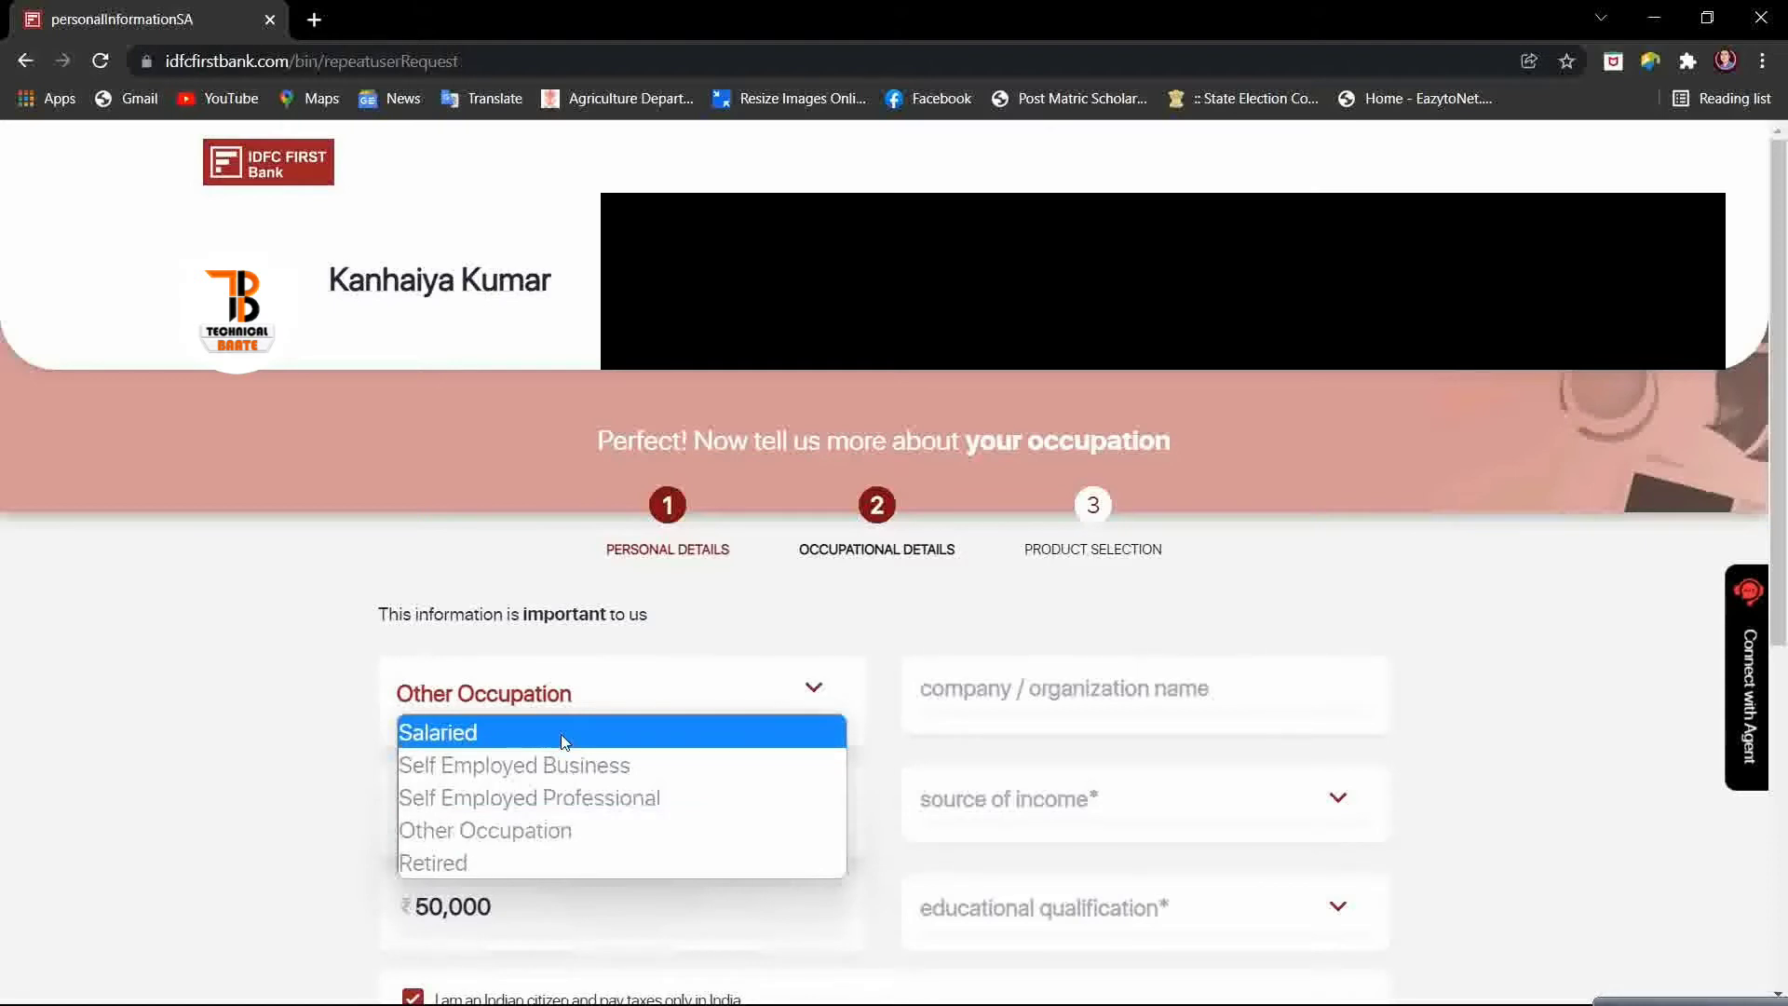
pyautogui.click(792, 695)
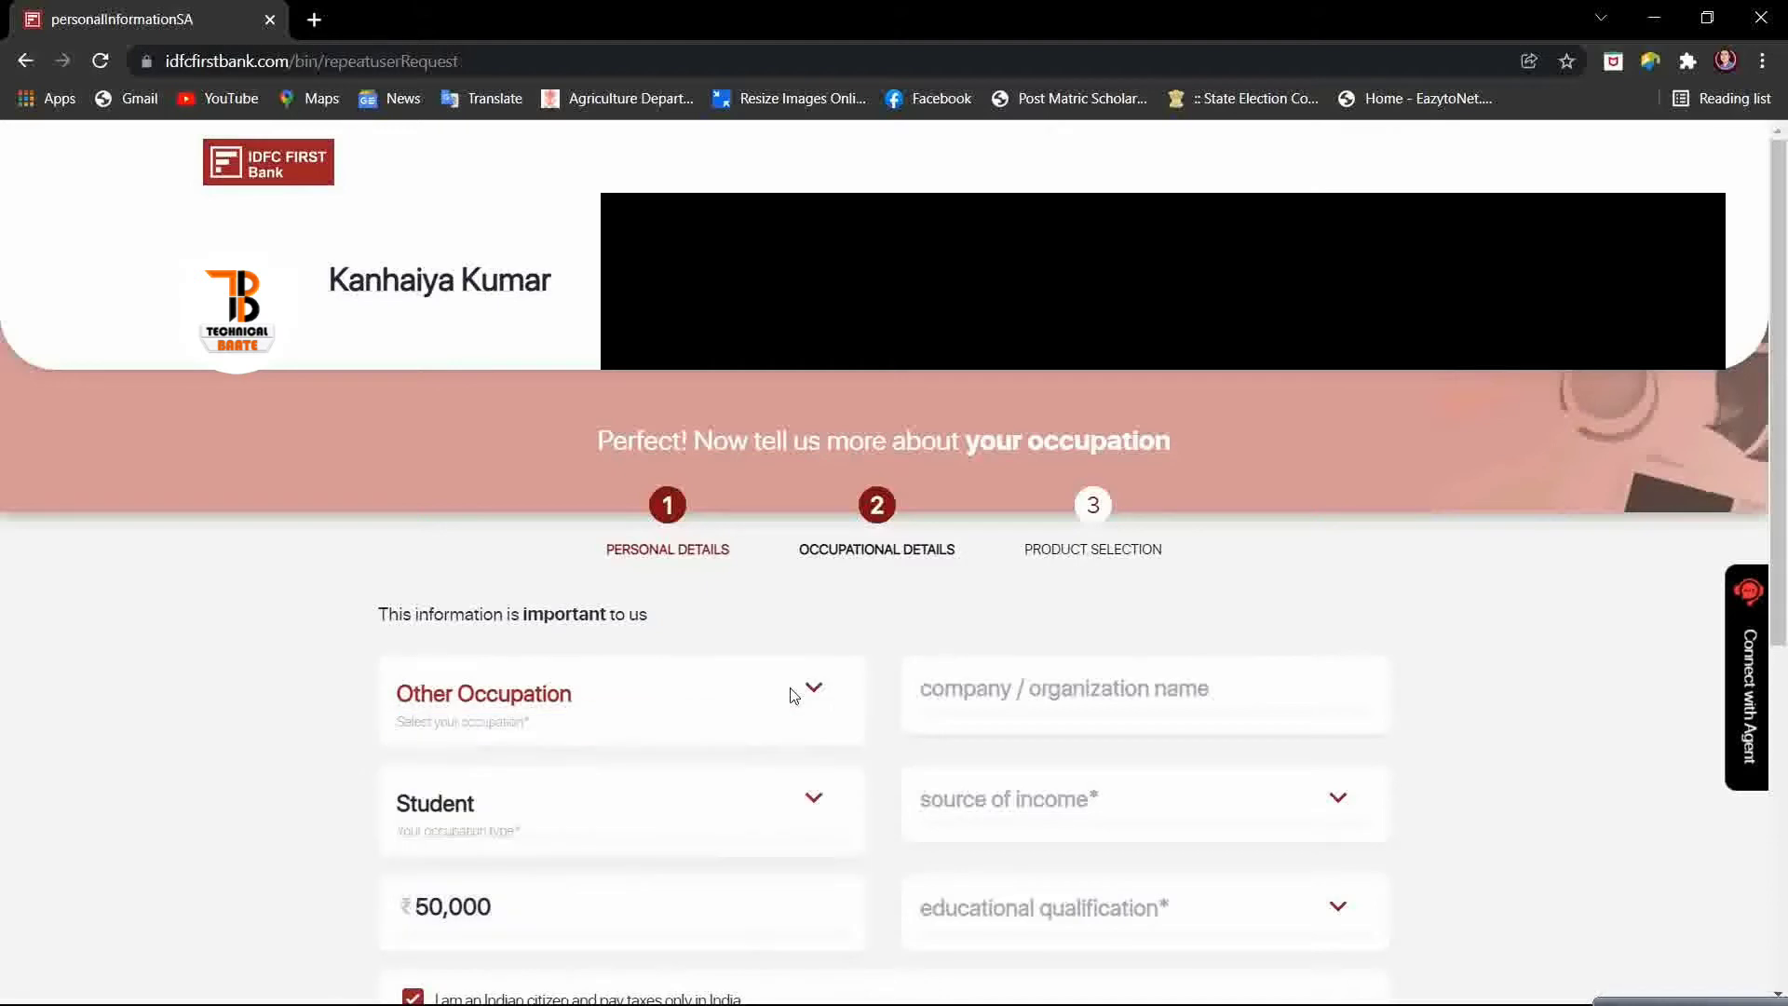
pyautogui.click(1089, 698)
pyautogui.click(1572, 700)
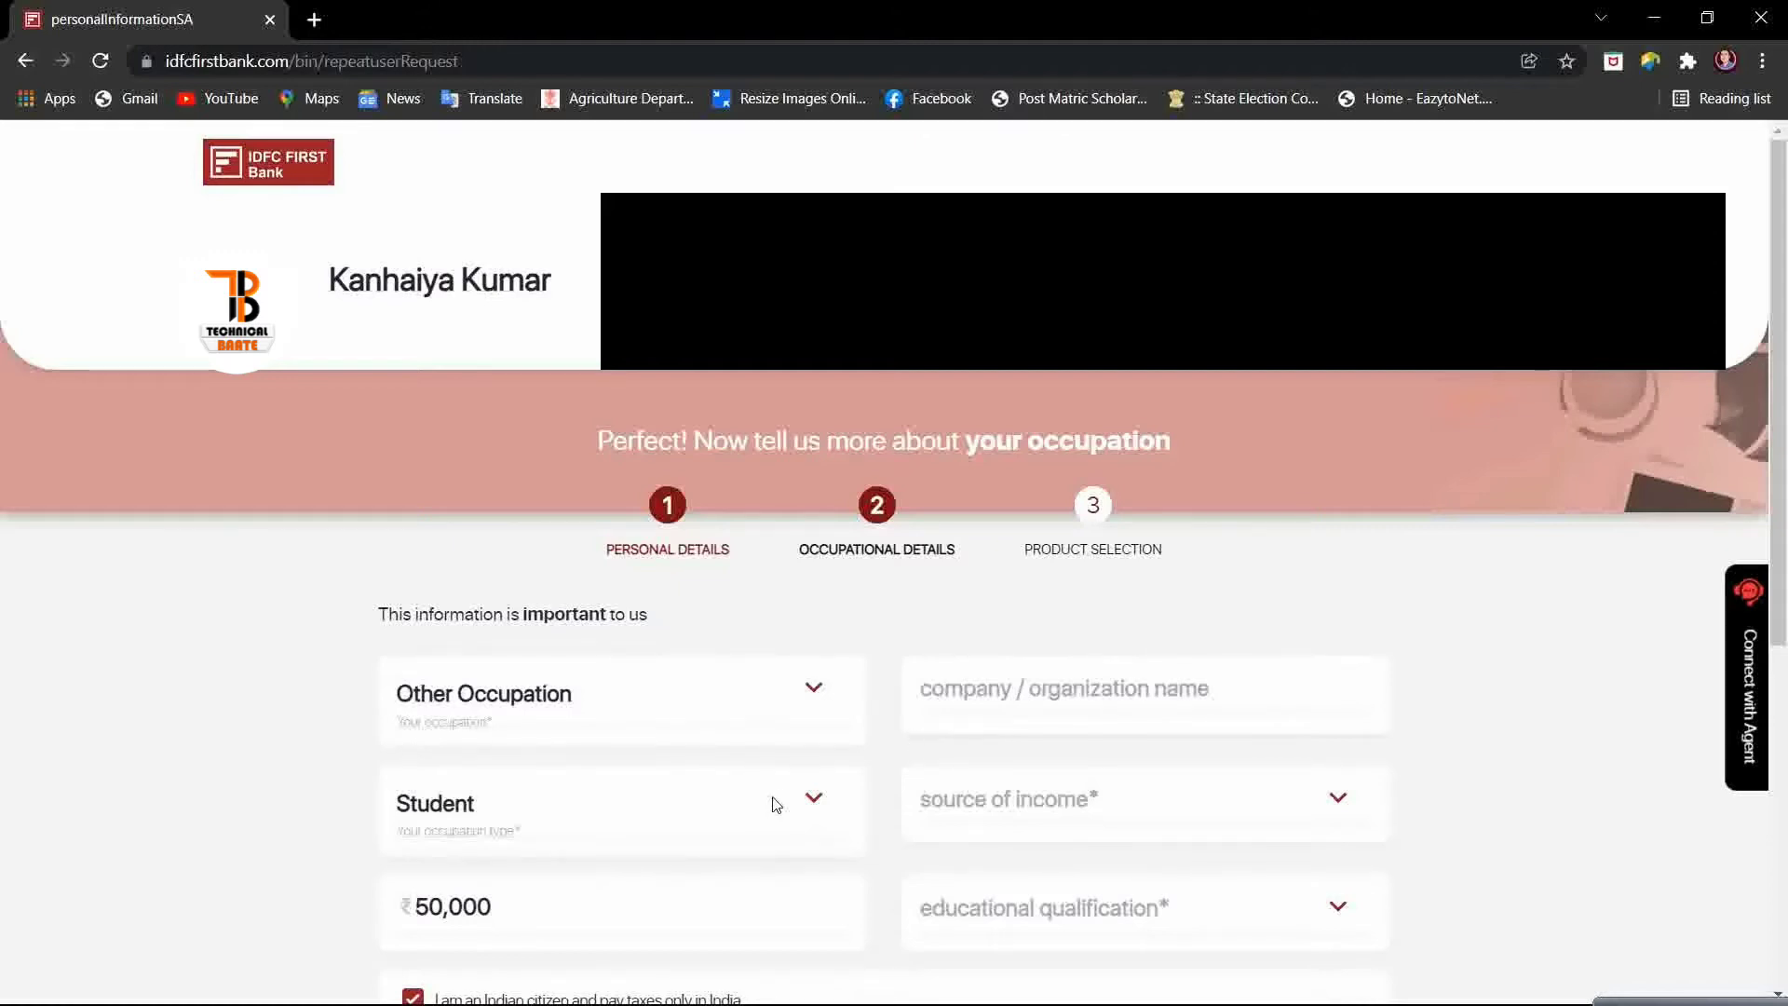
# Set the source of income to Savings and the educational qualification to Graduate in the occupational details
pyautogui.scroll(-1, 772, 805)
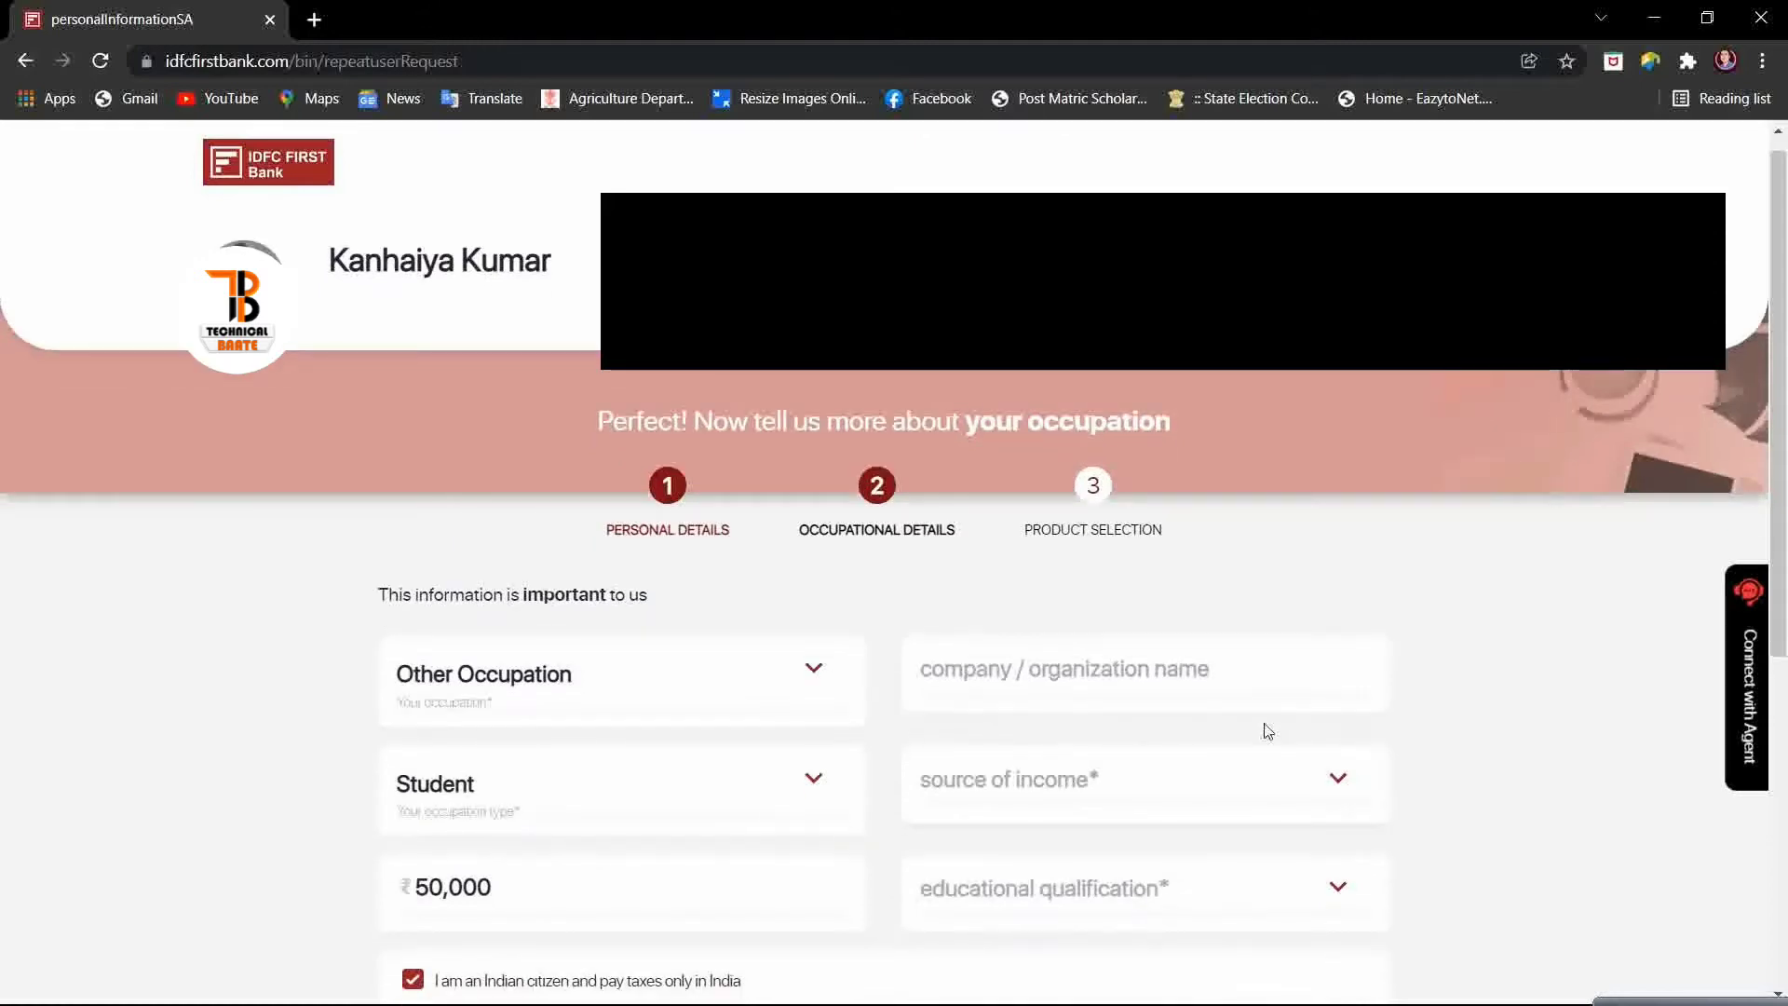
pyautogui.click(1256, 773)
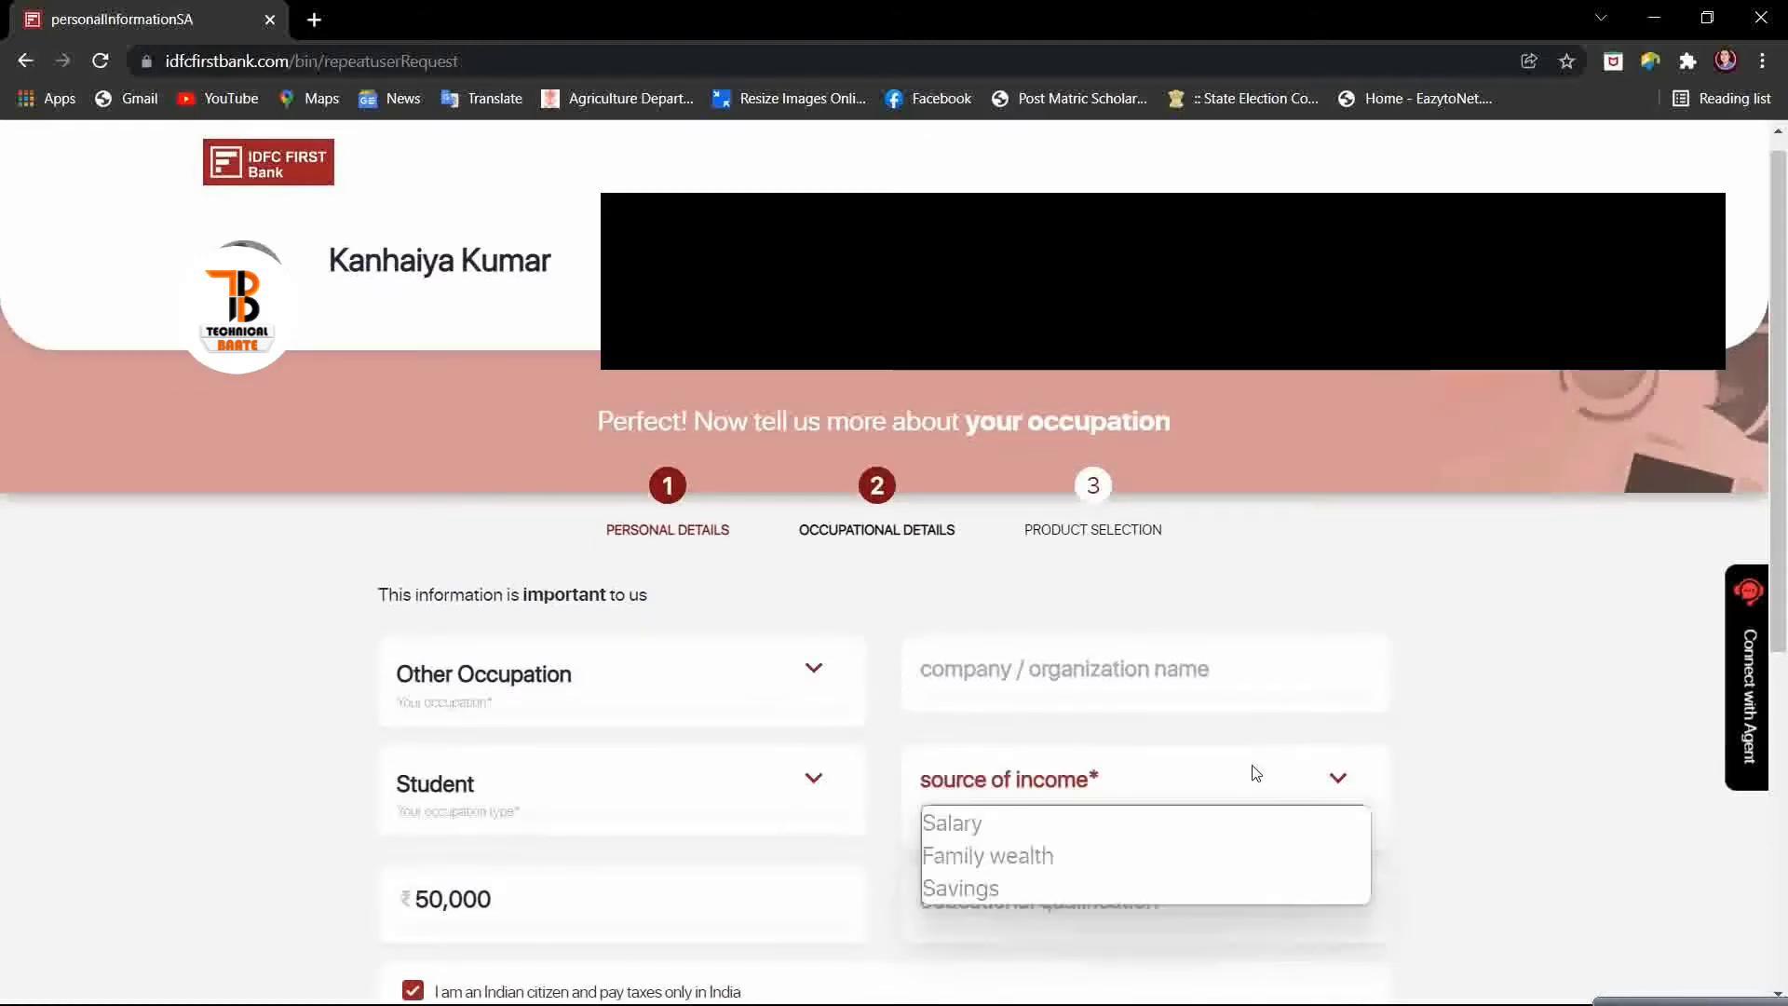
pyautogui.click(1014, 881)
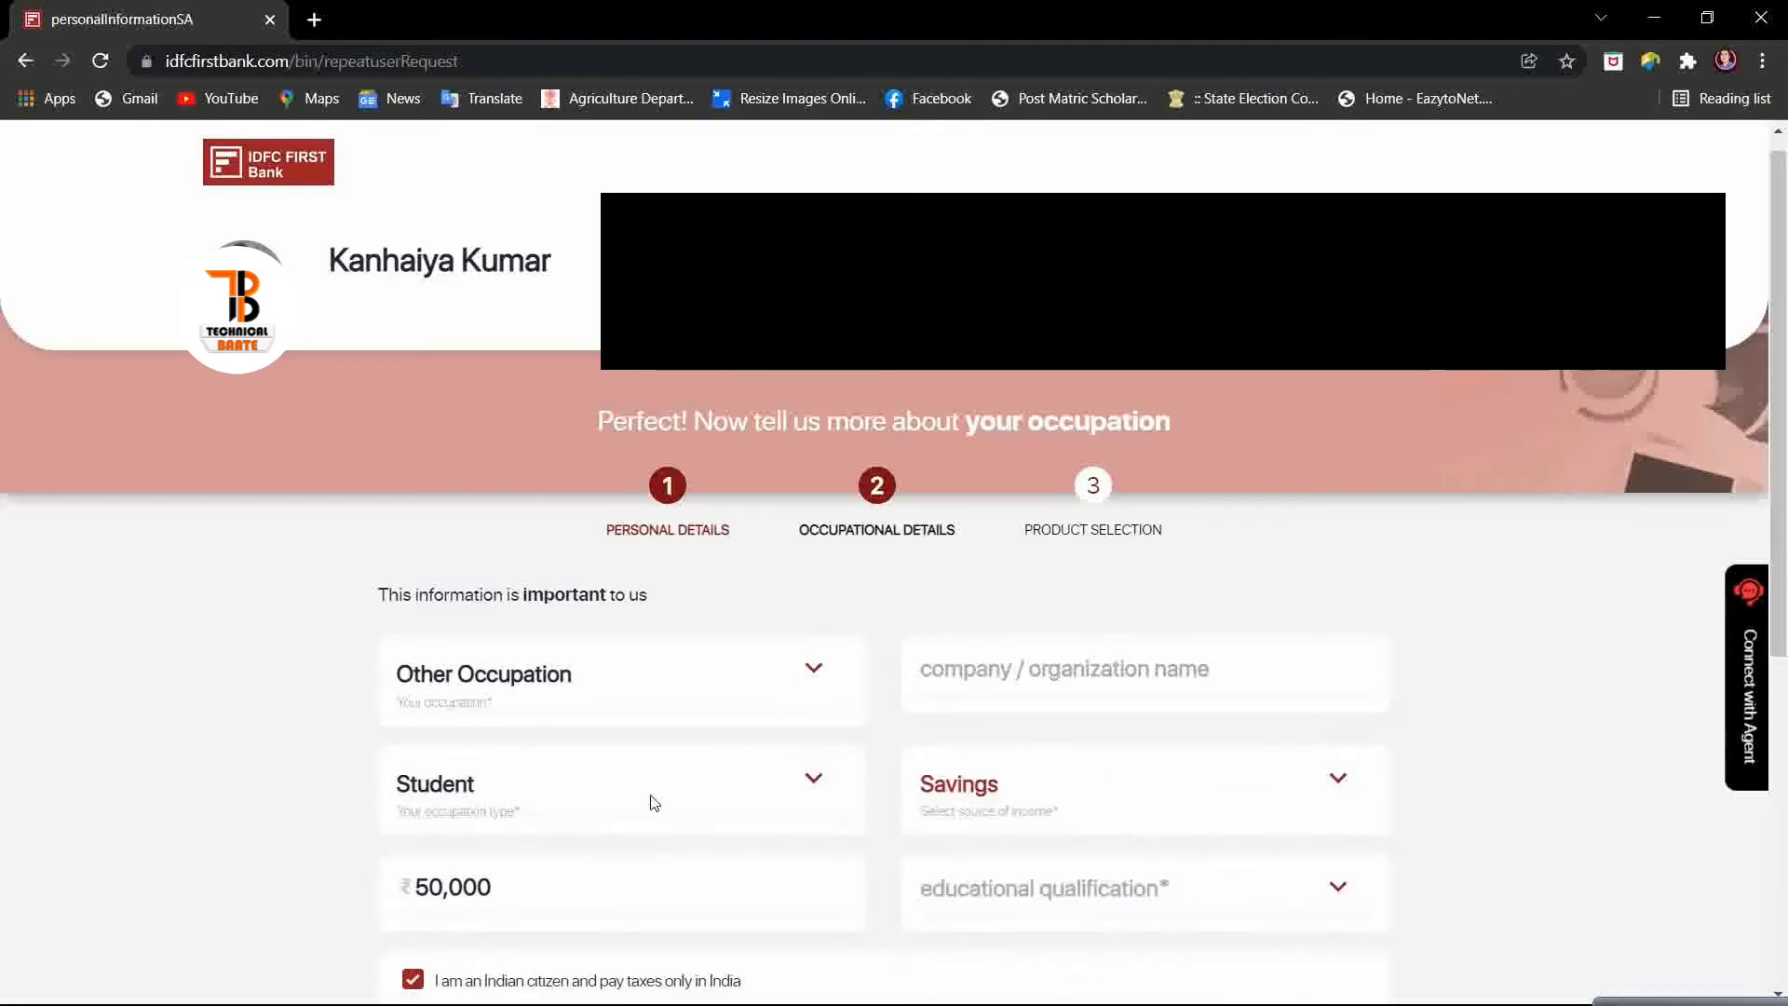
pyautogui.scroll(-2, 652, 802)
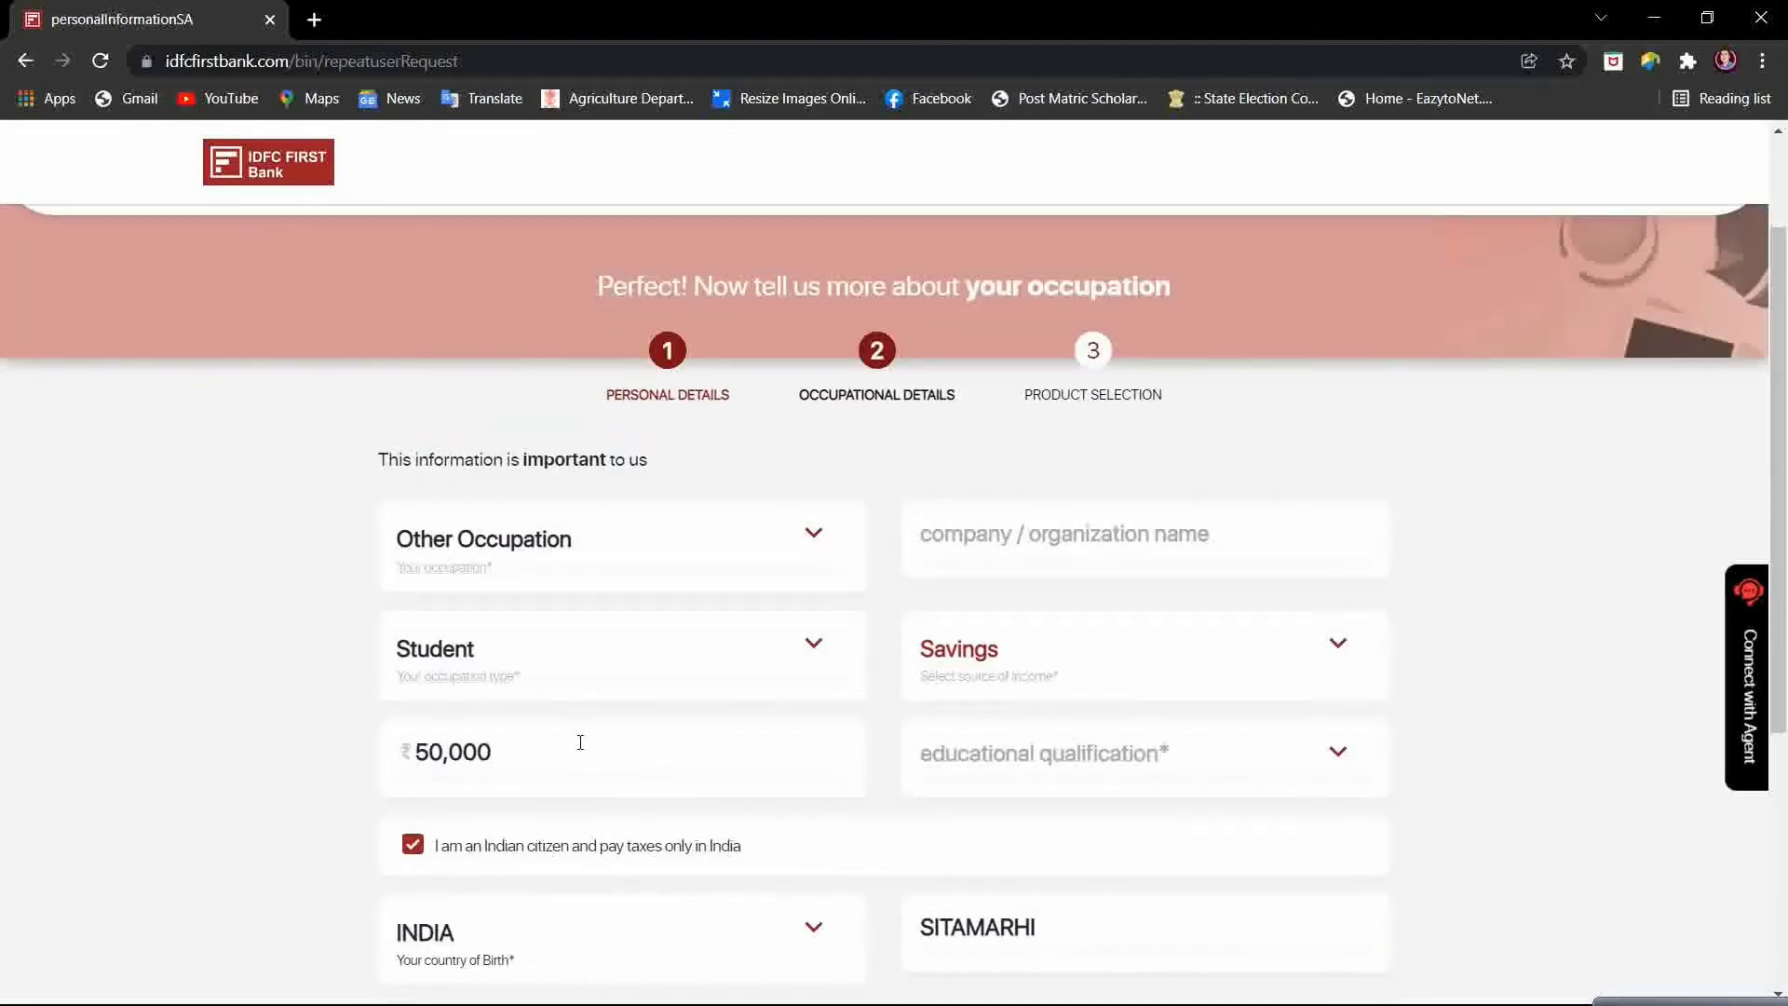
pyautogui.click(583, 748)
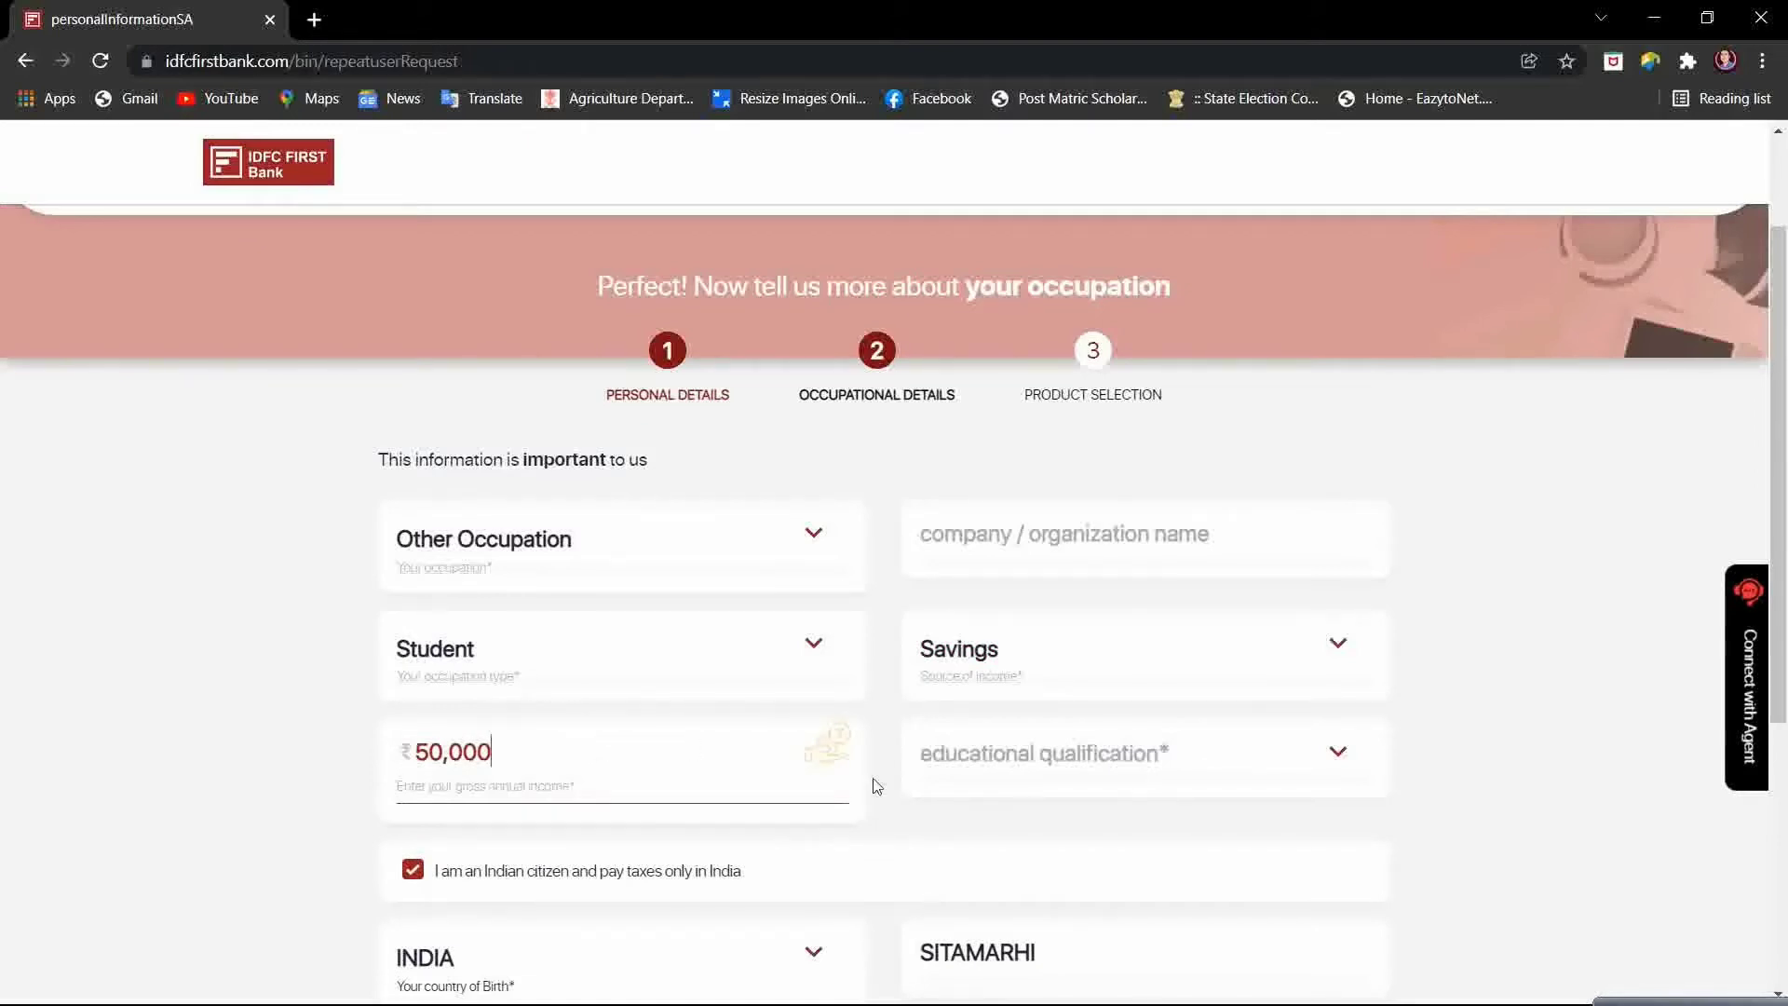
pyautogui.click(1325, 770)
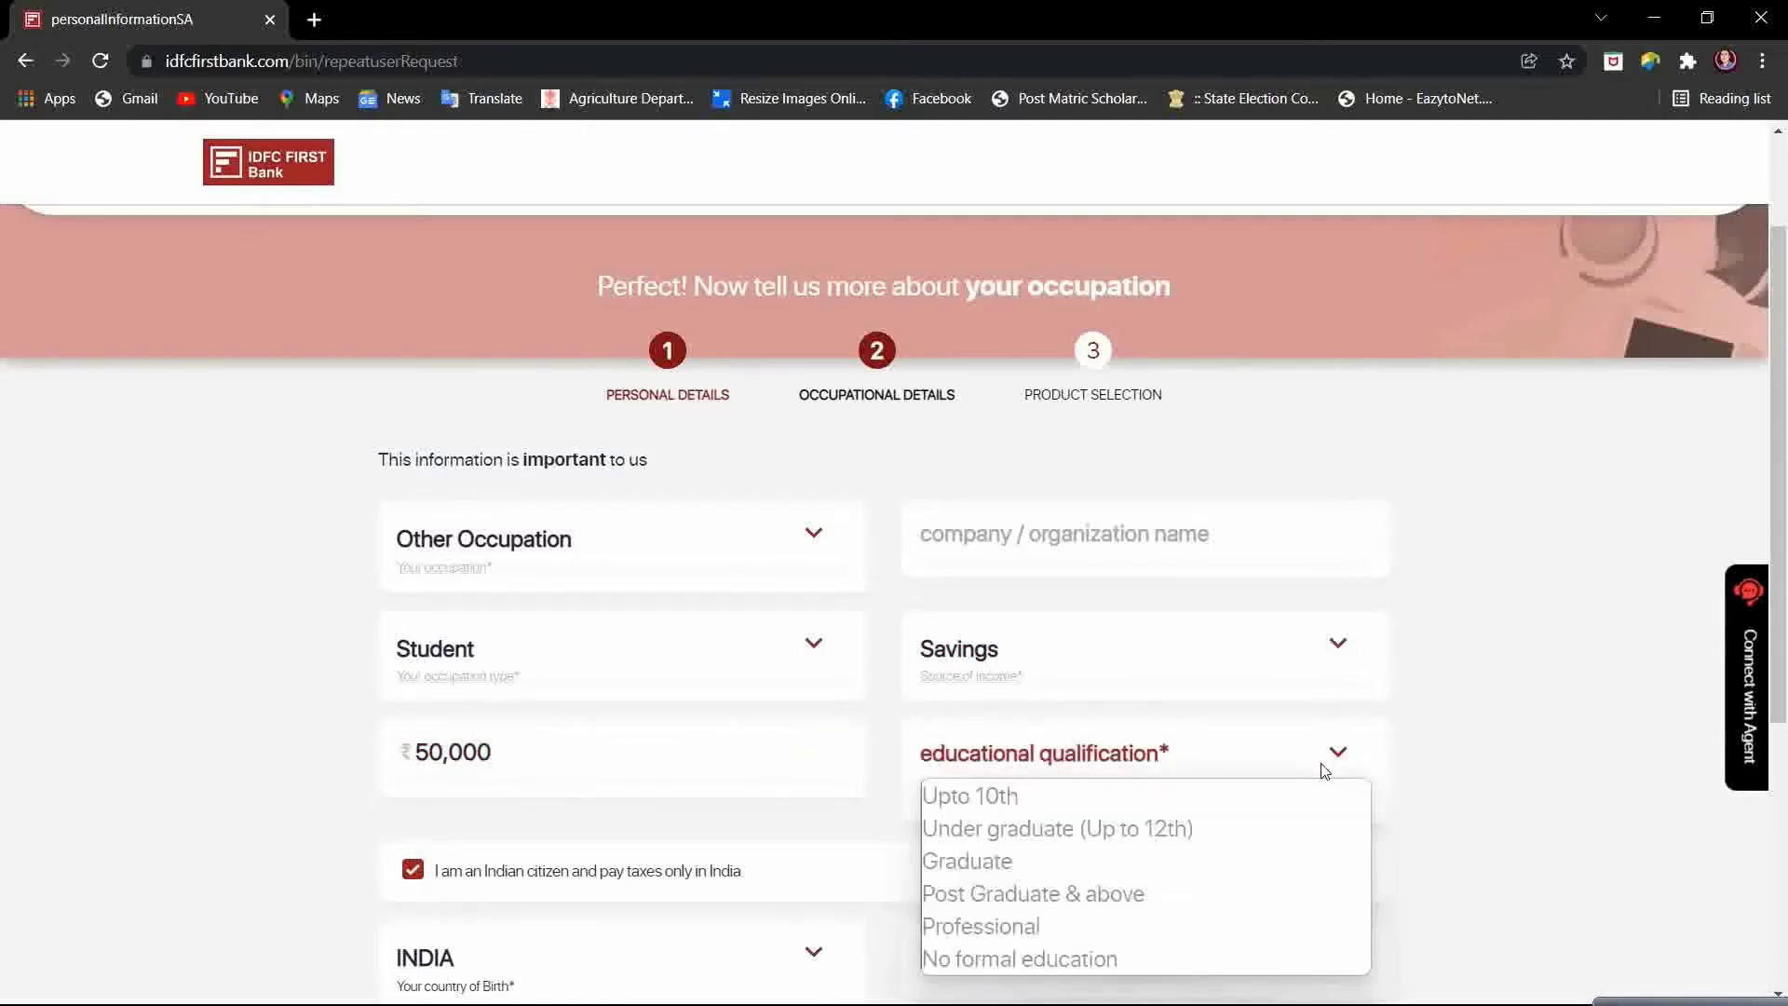
pyautogui.click(1101, 864)
# Check the tax citizenship, birthplace and Direct Benefit Transfer declarations, then submit the occupational details
pyautogui.scroll(-1, 880, 829)
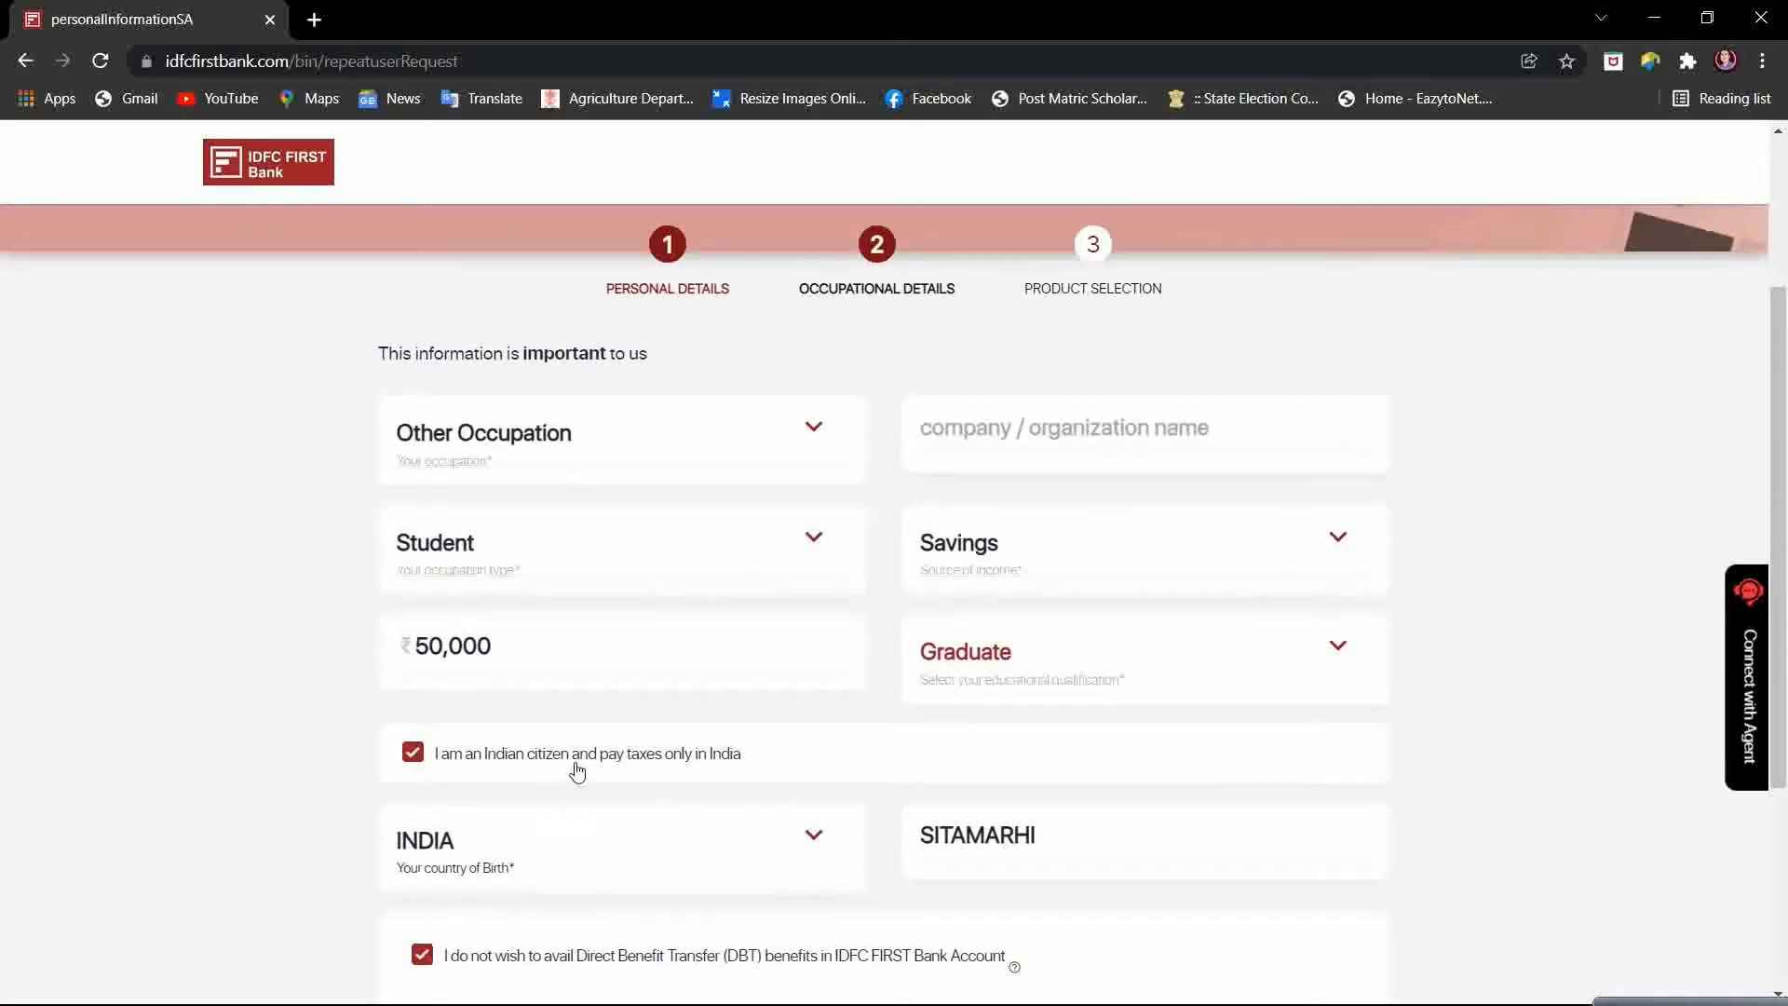
pyautogui.scroll(-1, 667, 814)
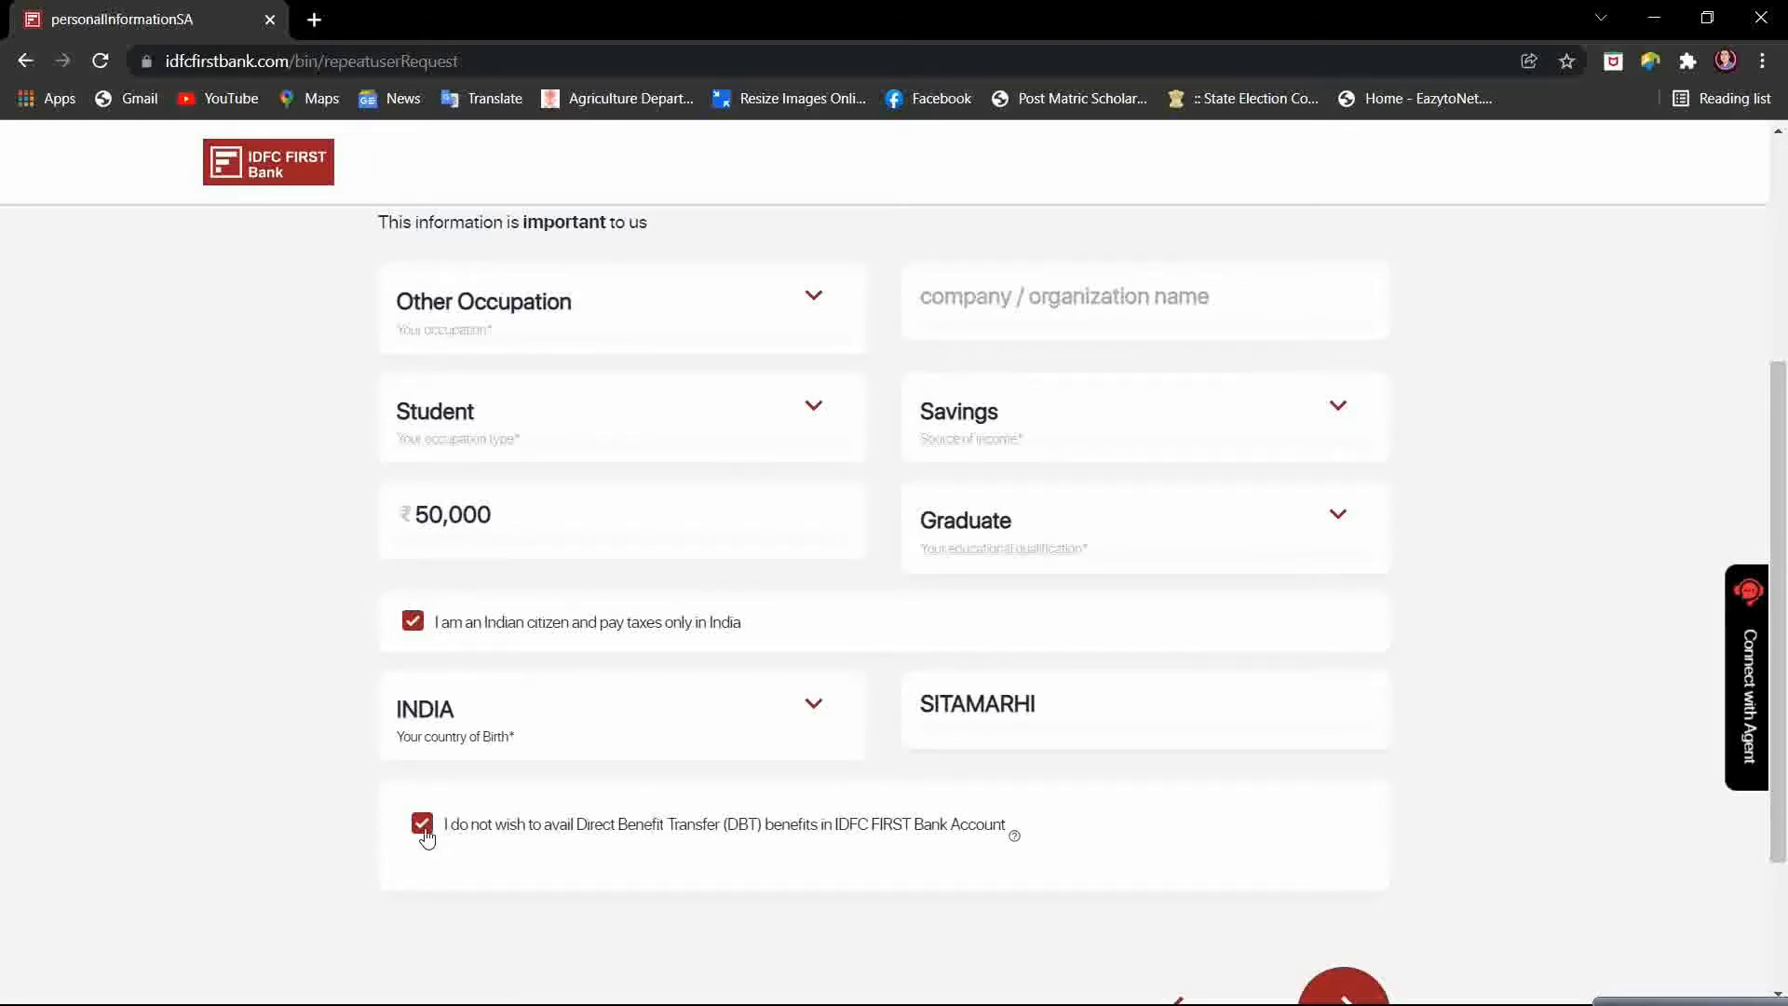
pyautogui.scroll(2, 1249, 909)
pyautogui.scroll(-4, 1251, 911)
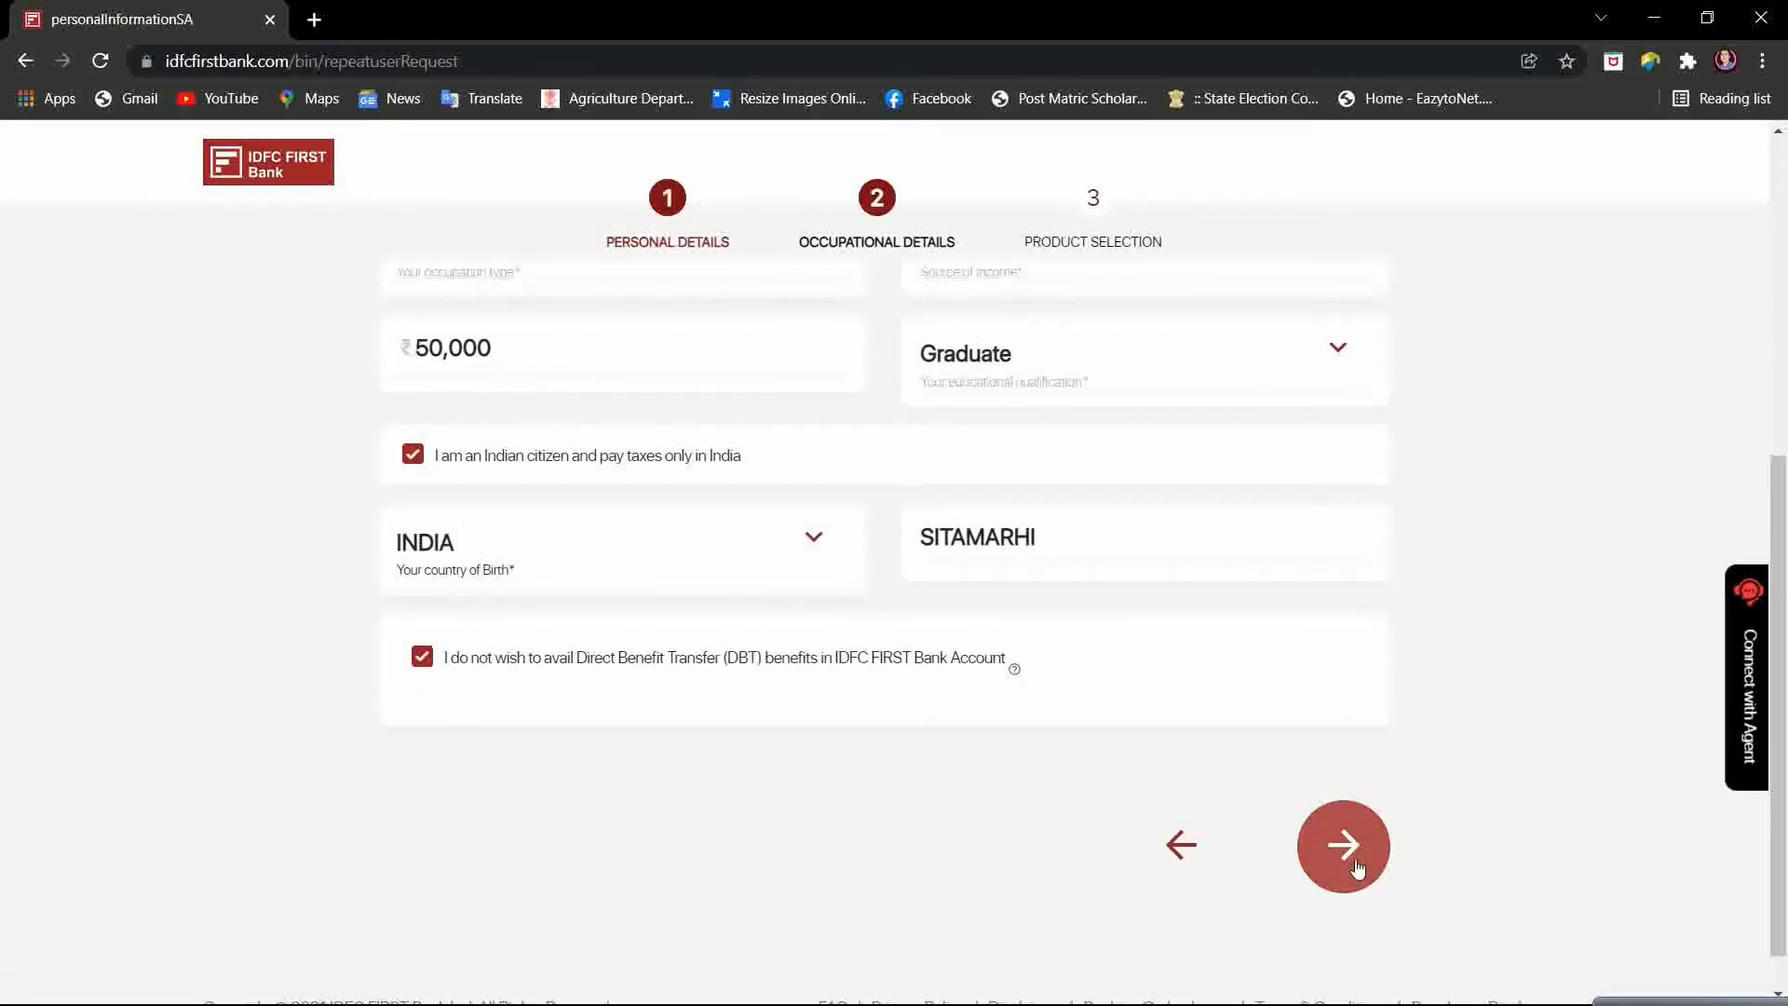
pyautogui.click(1355, 866)
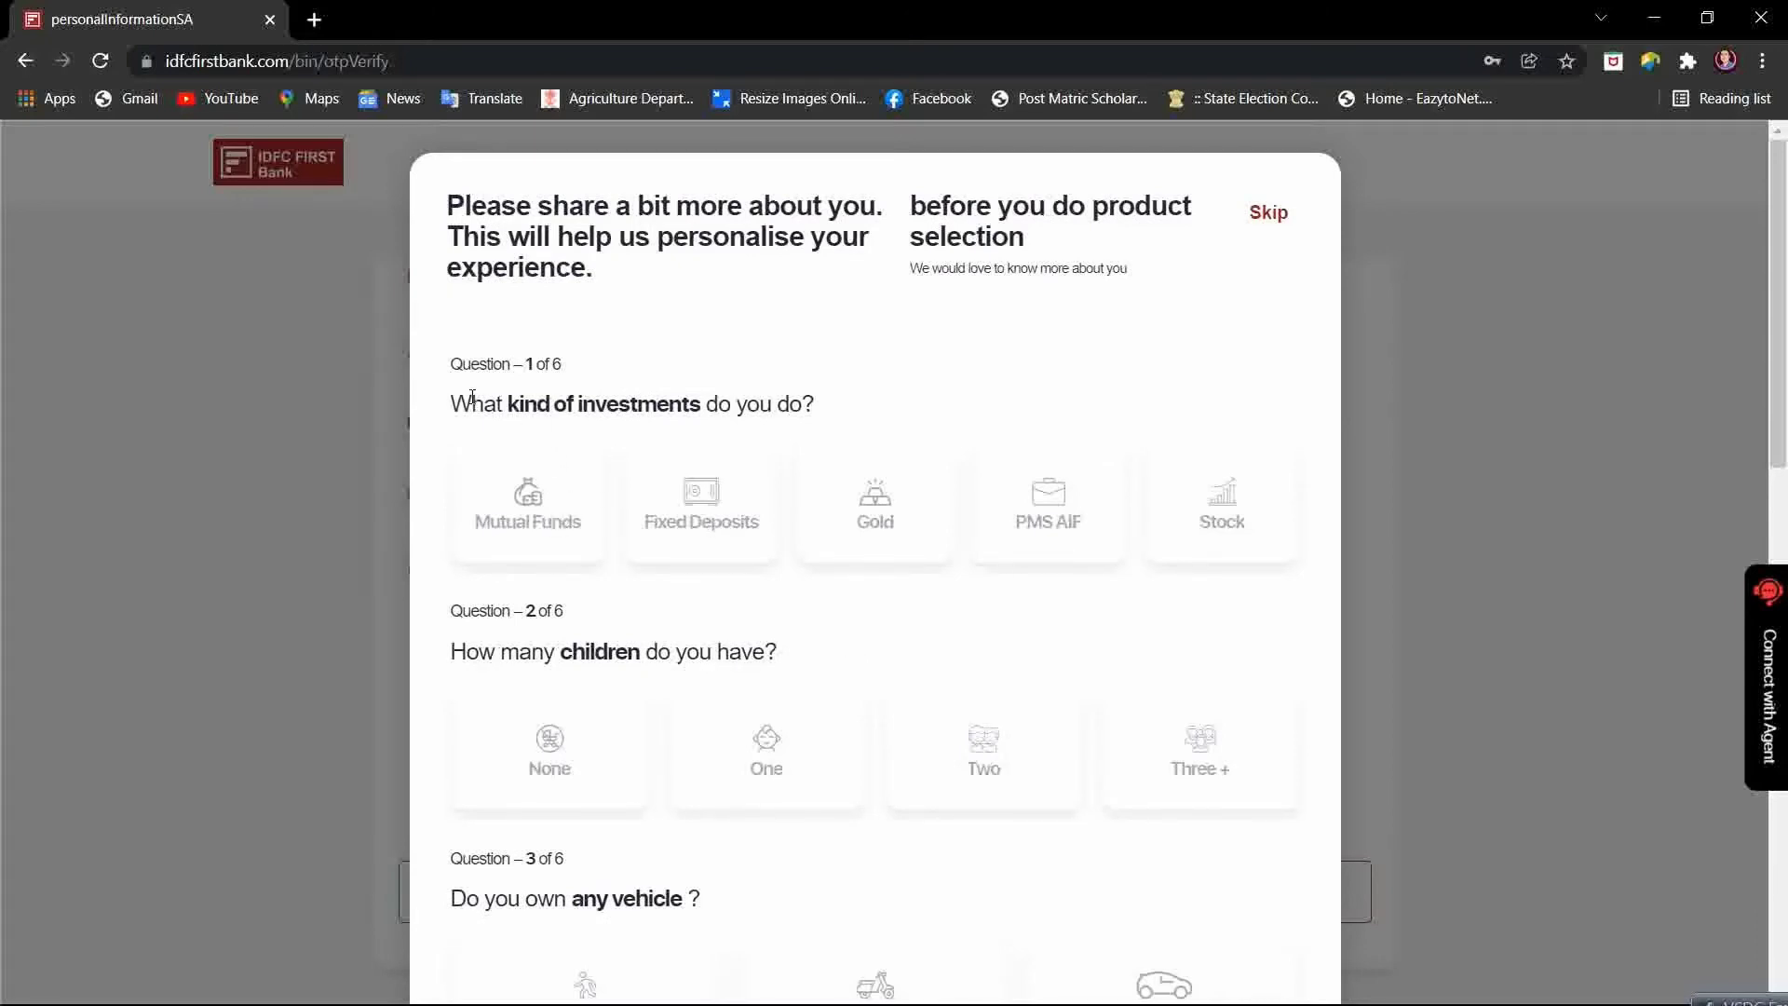
# Read the personalisation questions on investments, children, vehicles, life insurance cover and political exposure without answering them
pyautogui.moveTo(463, 403); pyautogui.dragTo(854, 422)
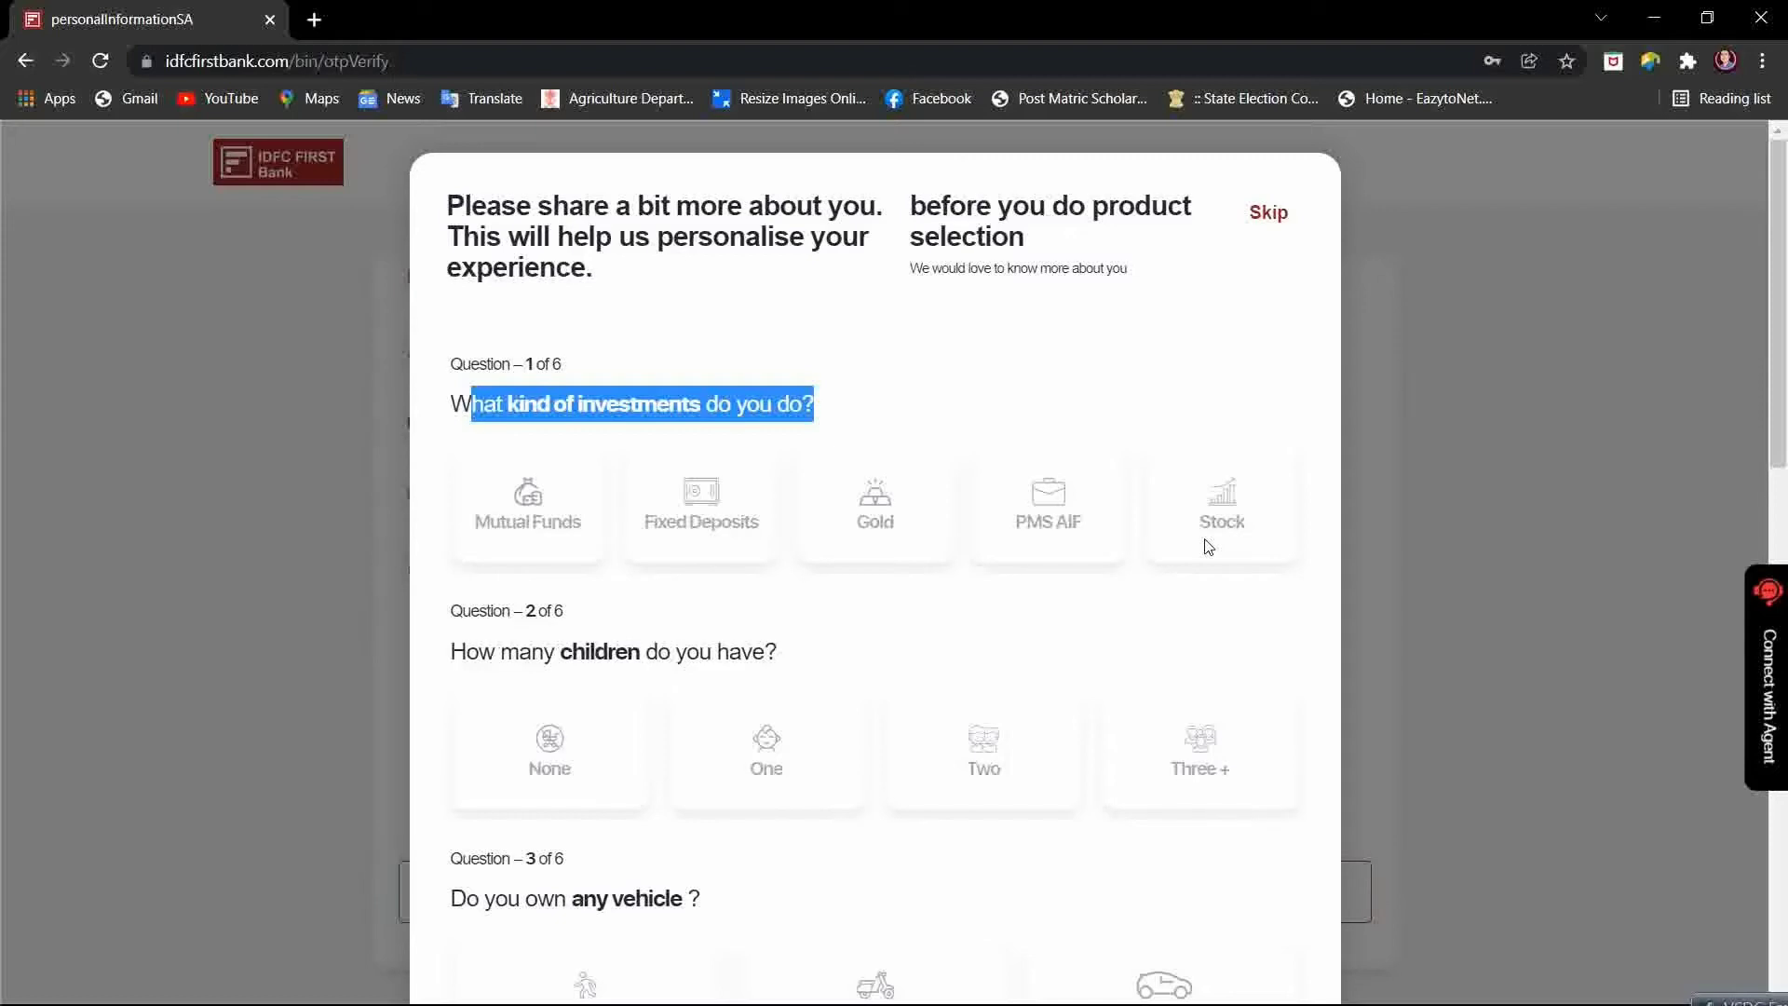
pyautogui.scroll(-1, 1208, 547)
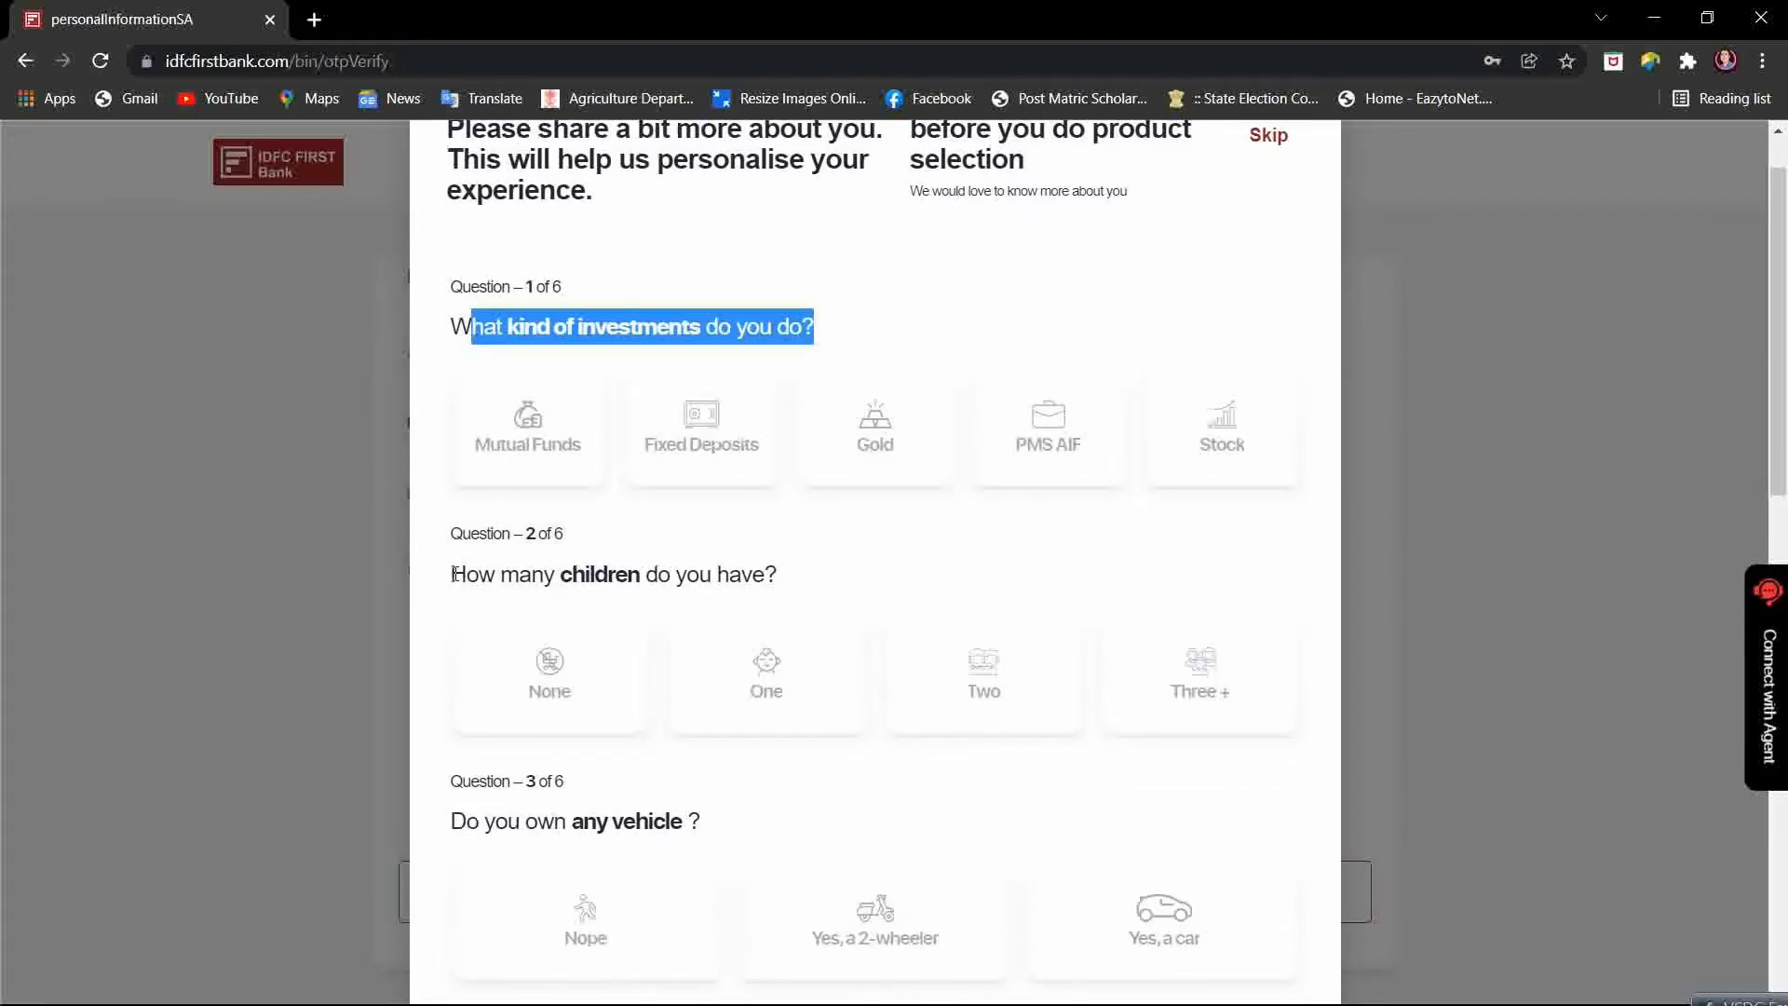
pyautogui.moveTo(453, 574); pyautogui.dragTo(786, 577)
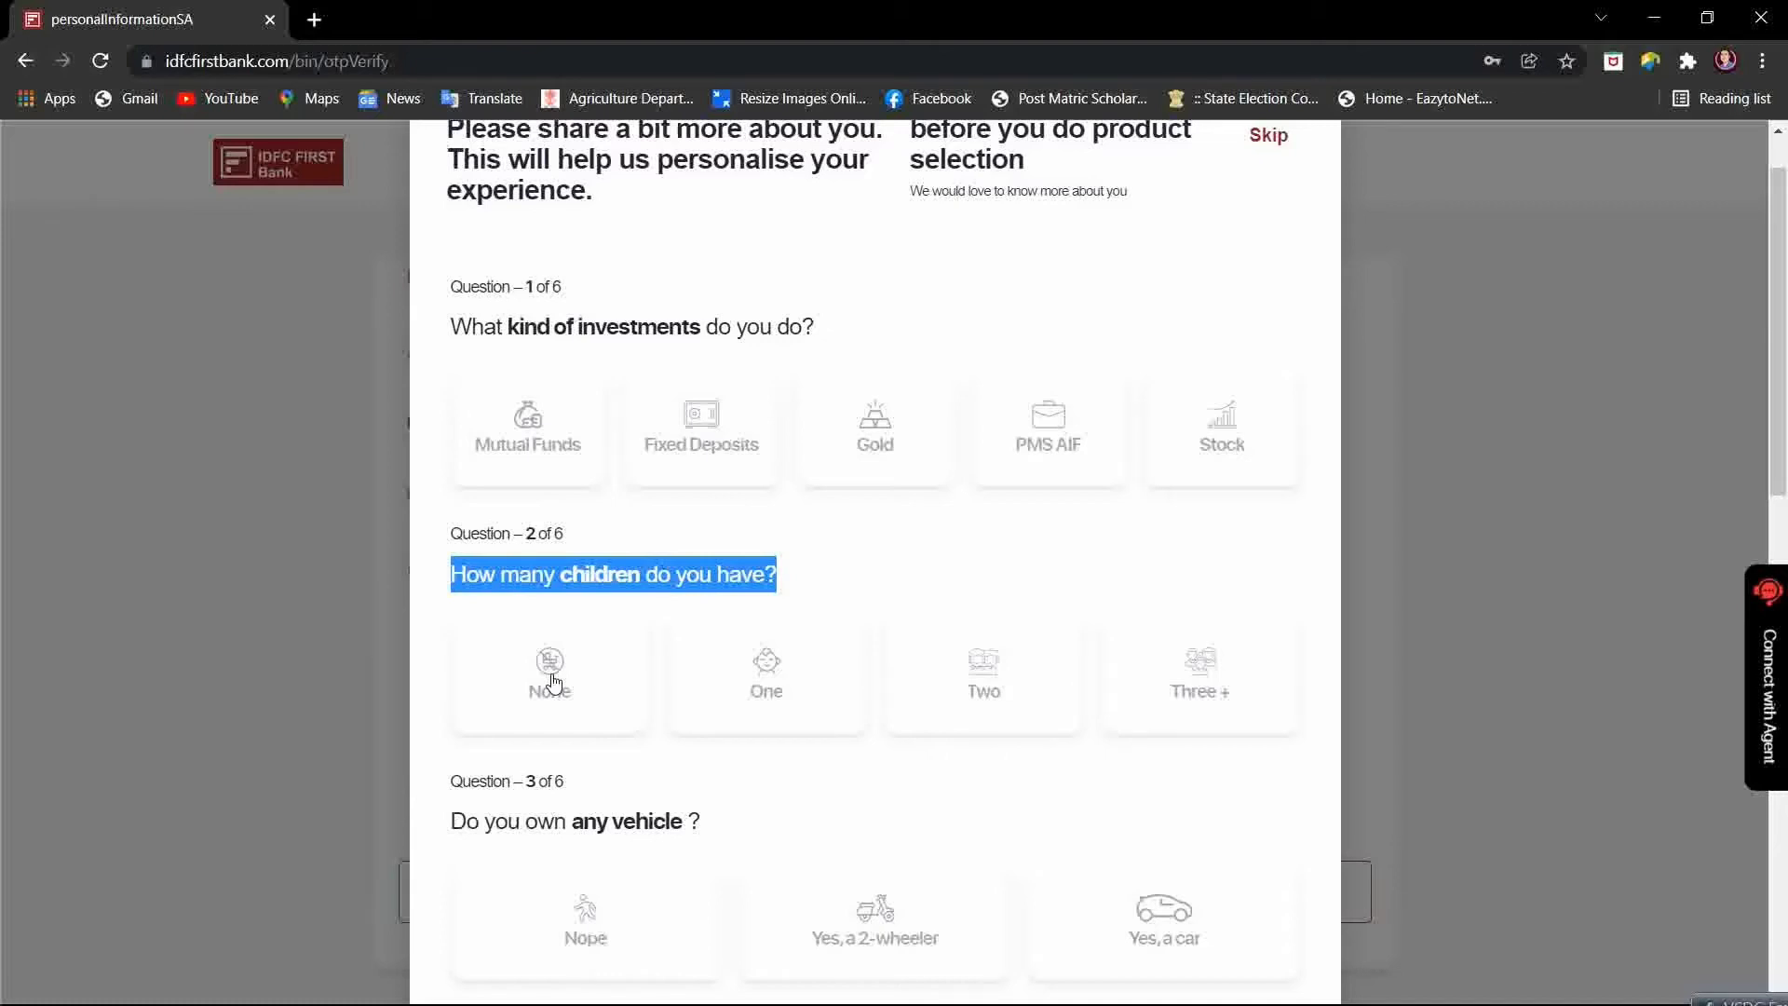
pyautogui.scroll(-2, 540, 670)
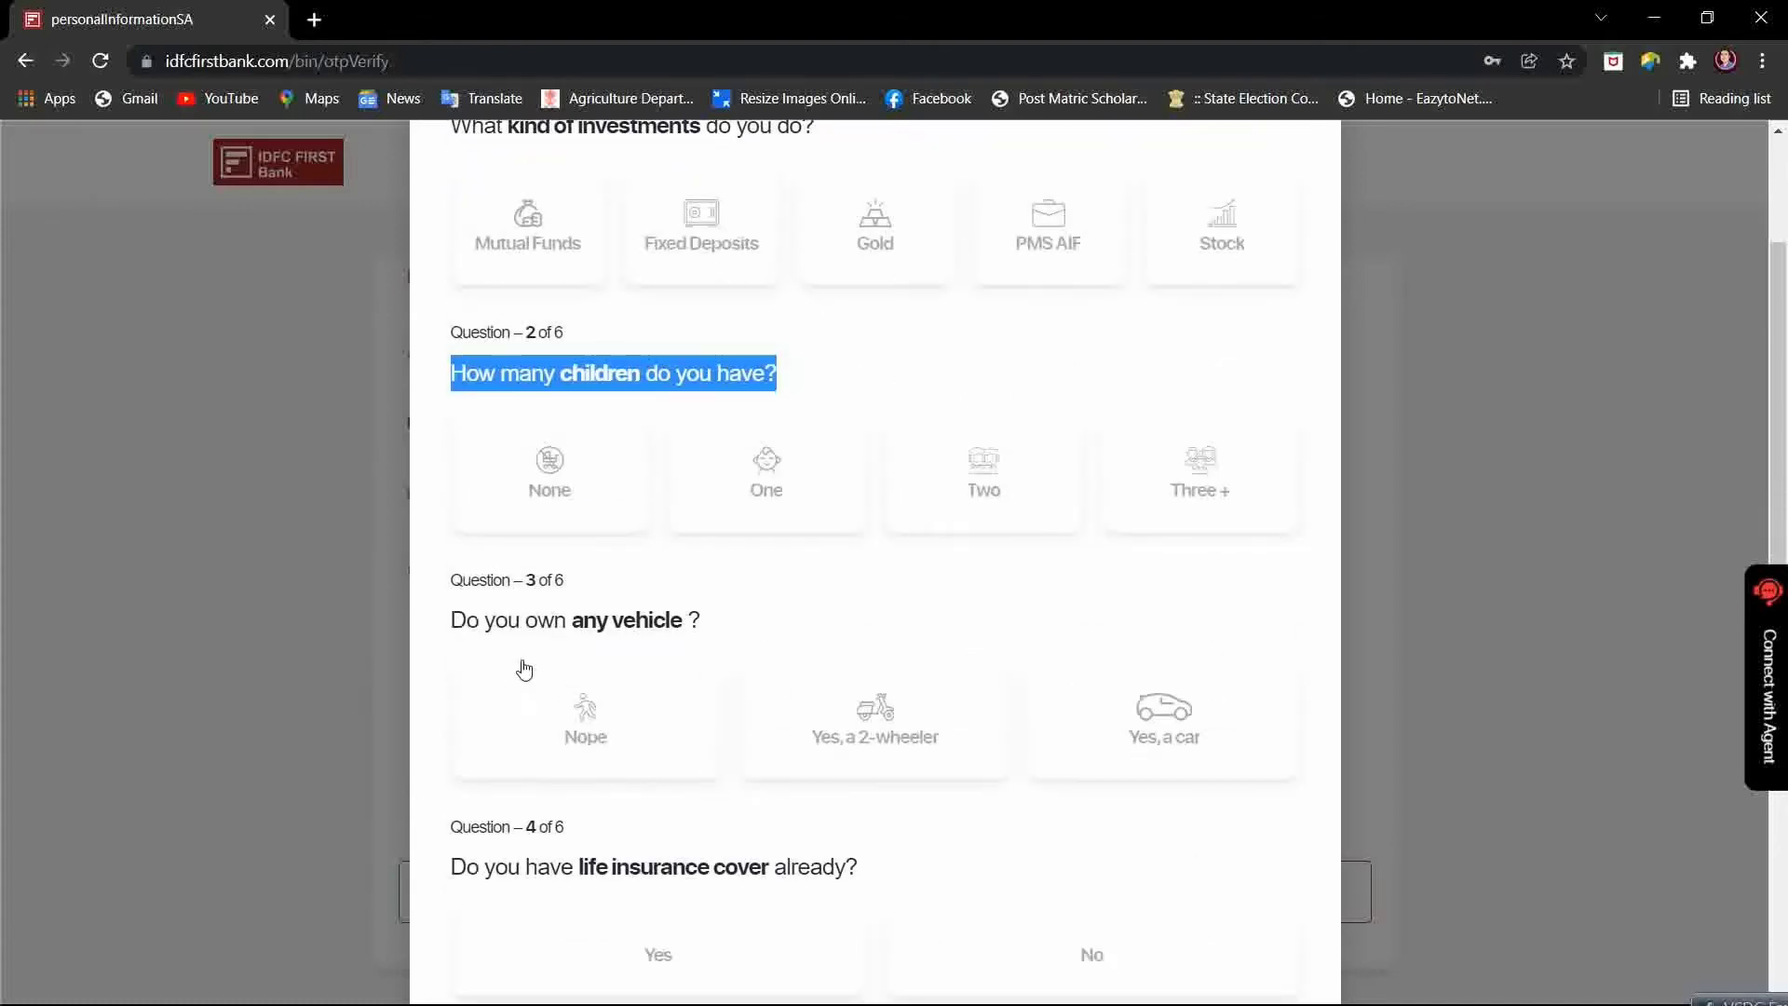
pyautogui.moveTo(449, 622); pyautogui.dragTo(722, 623)
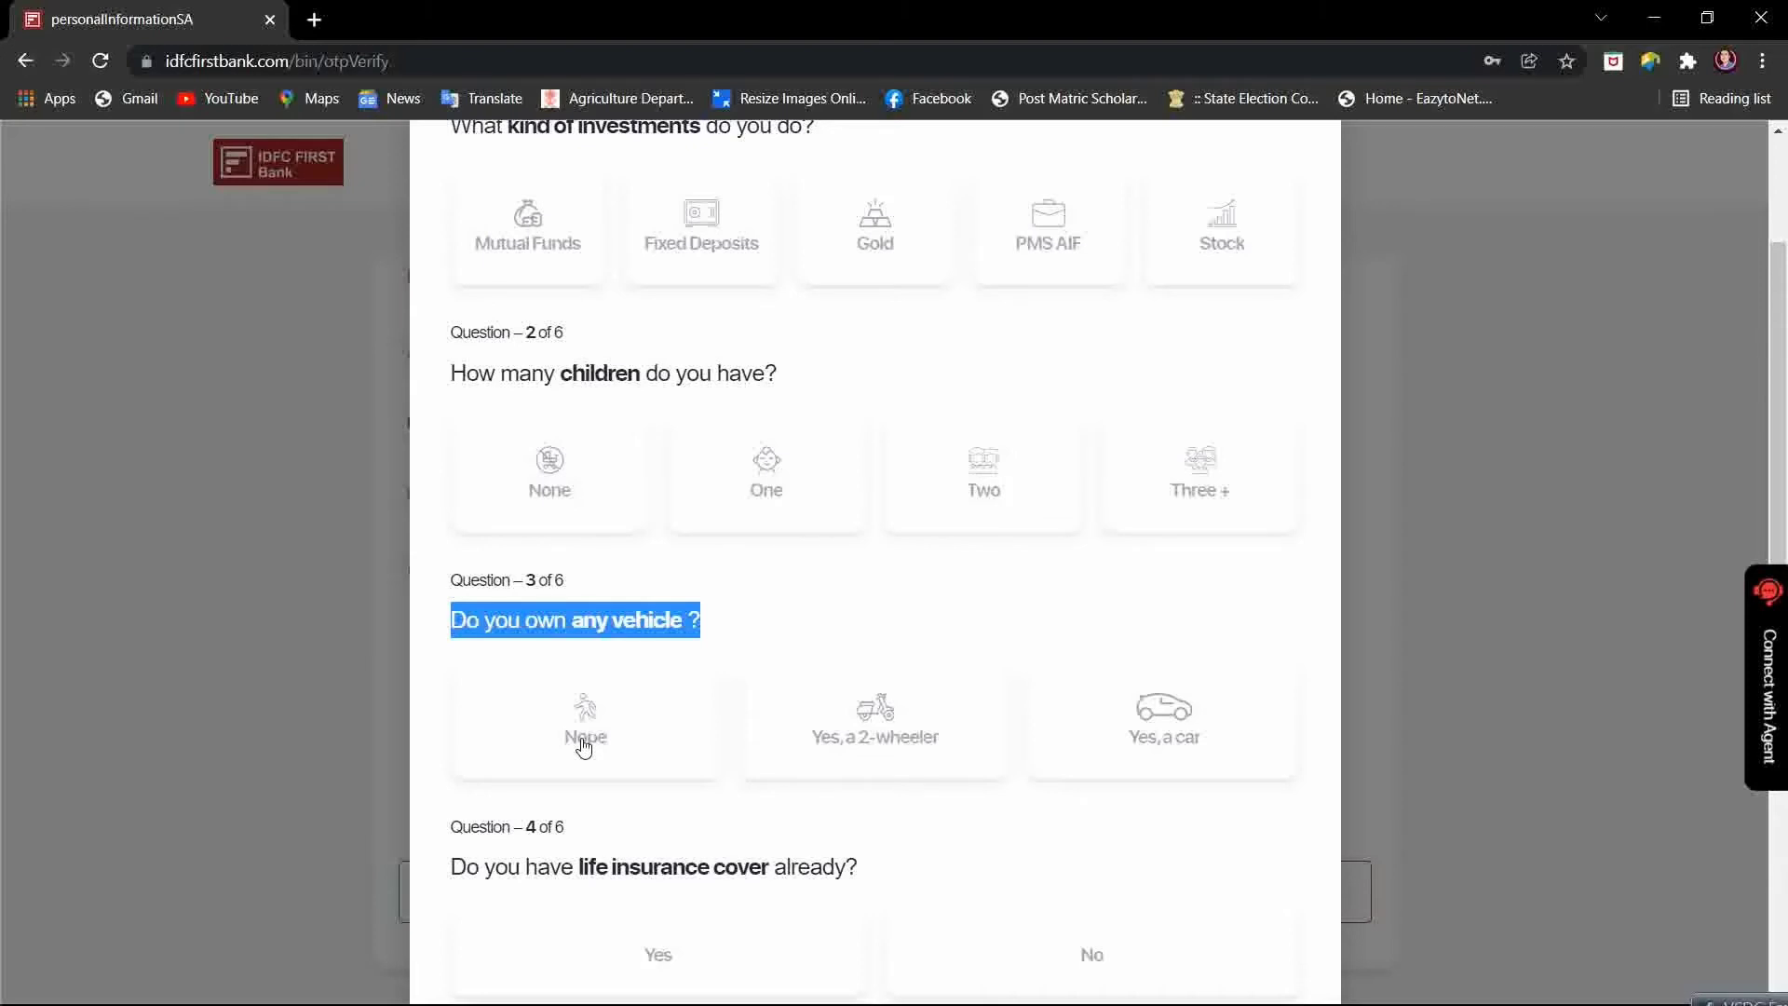
pyautogui.scroll(-2, 583, 746)
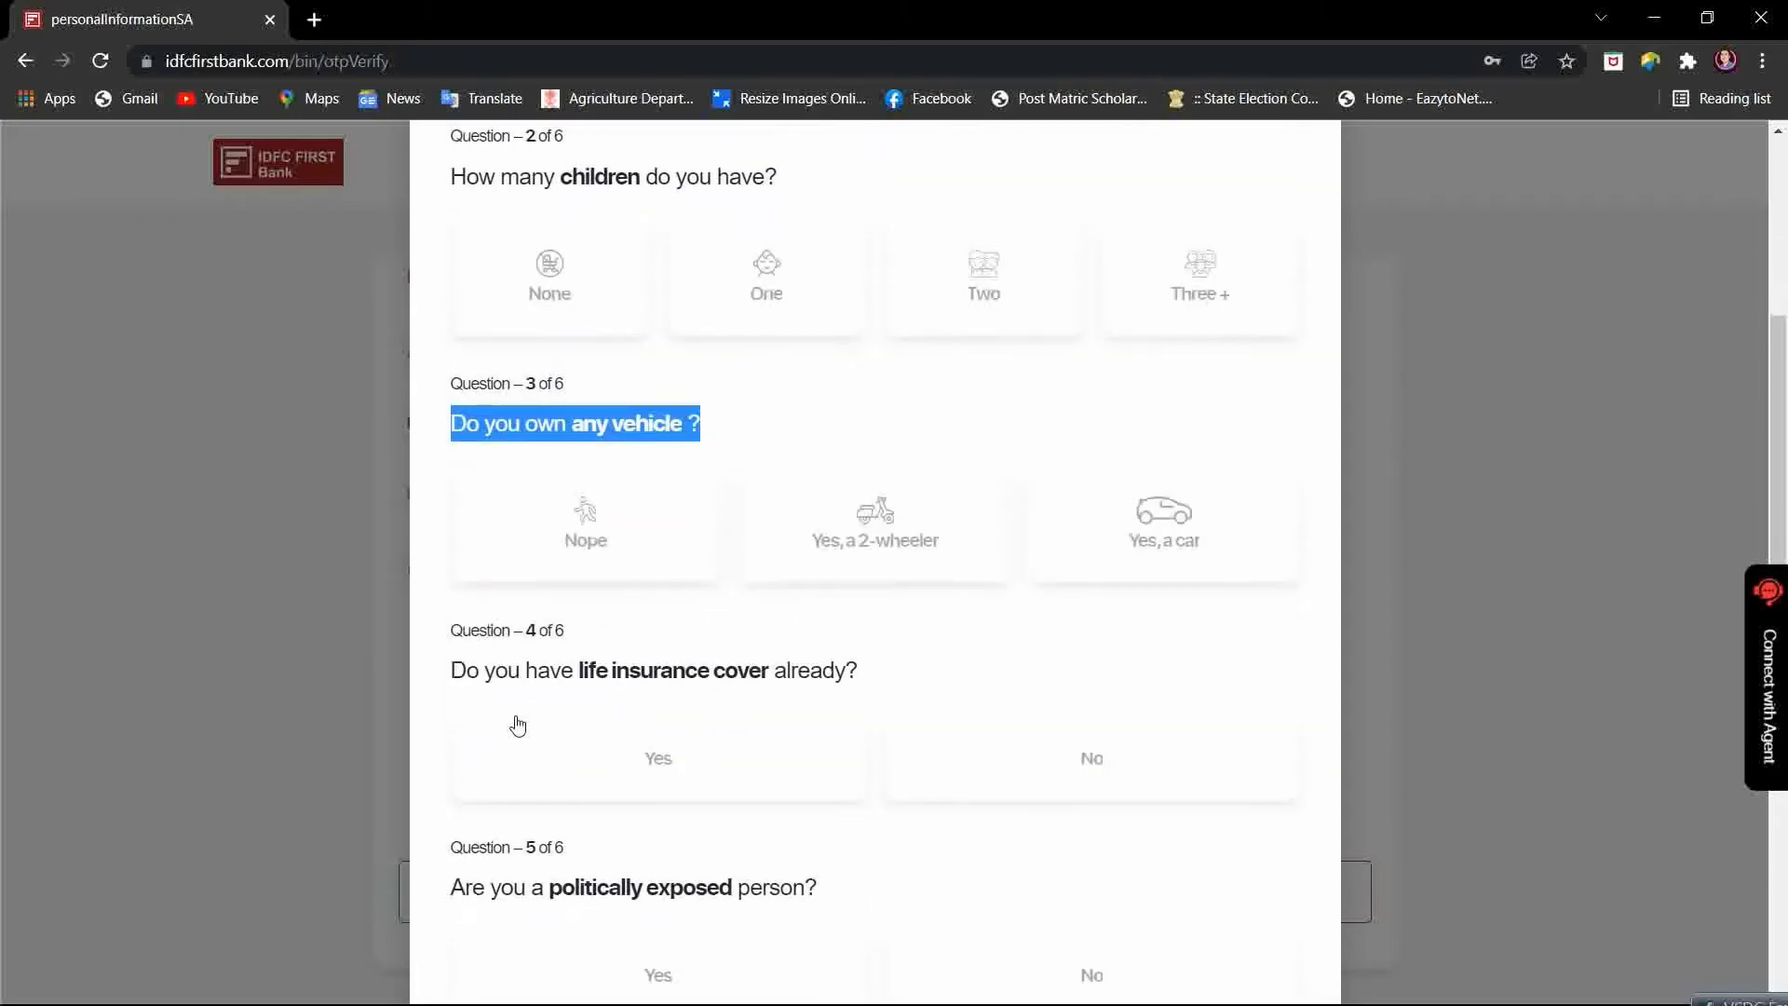
pyautogui.moveTo(453, 674); pyautogui.dragTo(861, 684)
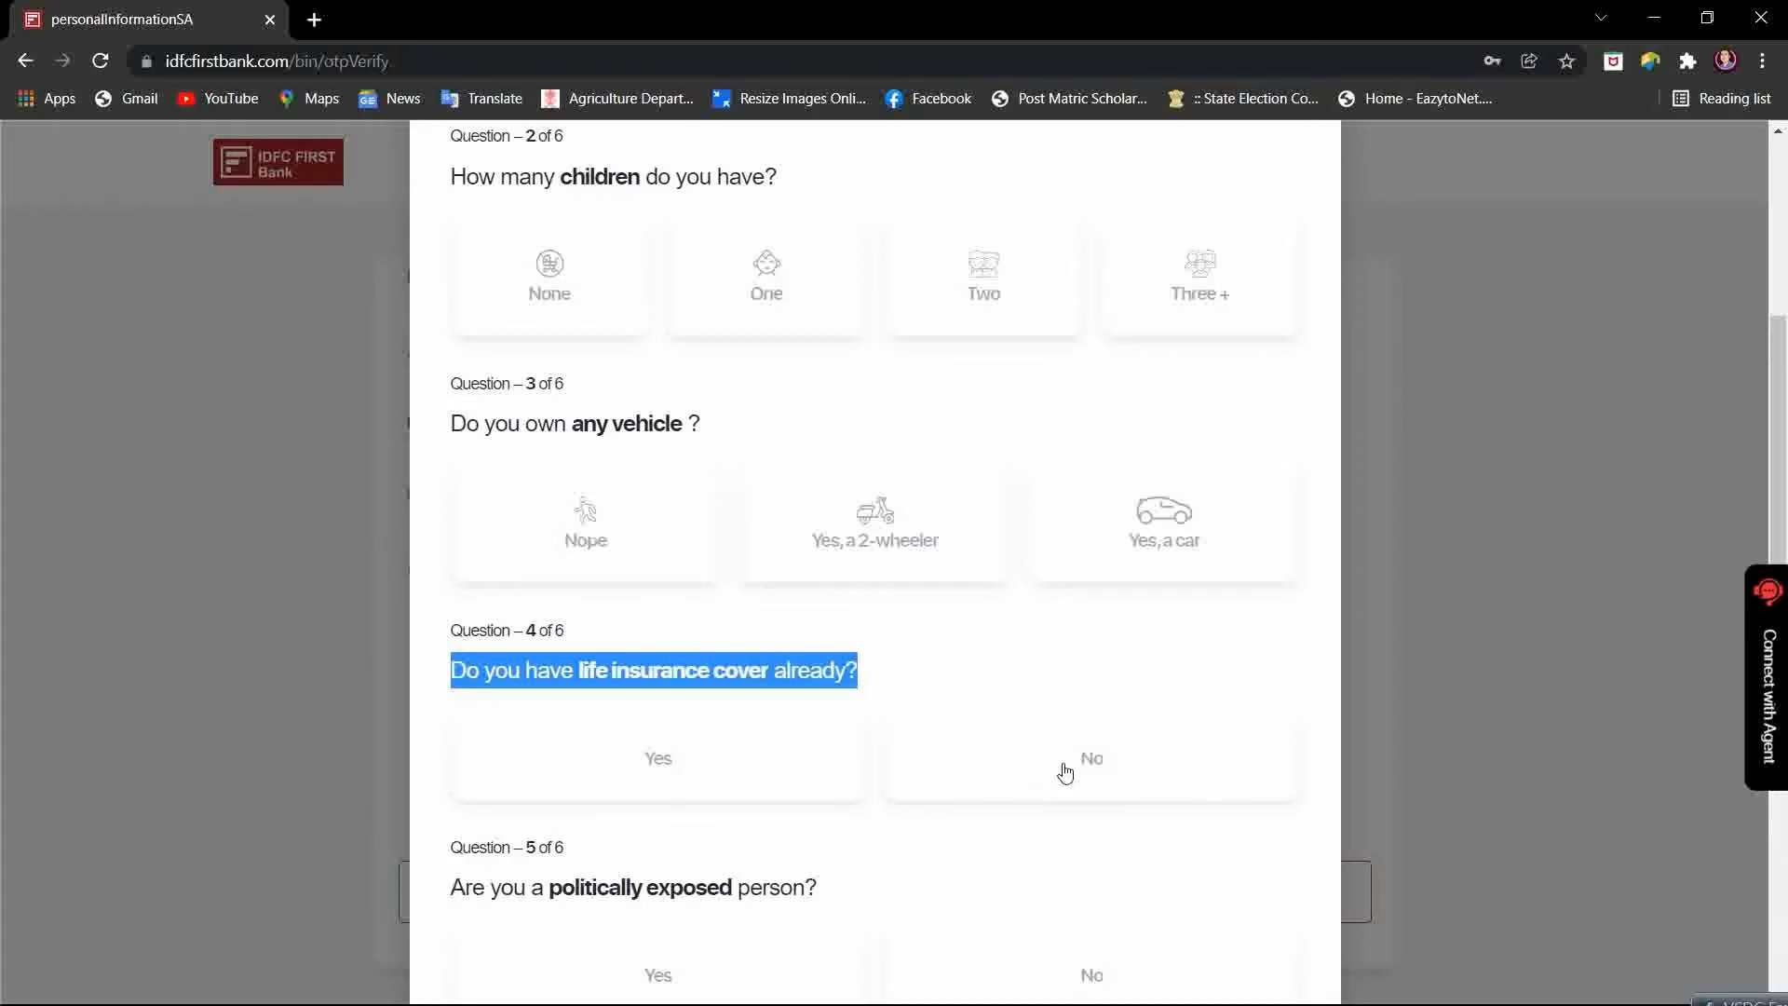
pyautogui.scroll(-2, 1066, 772)
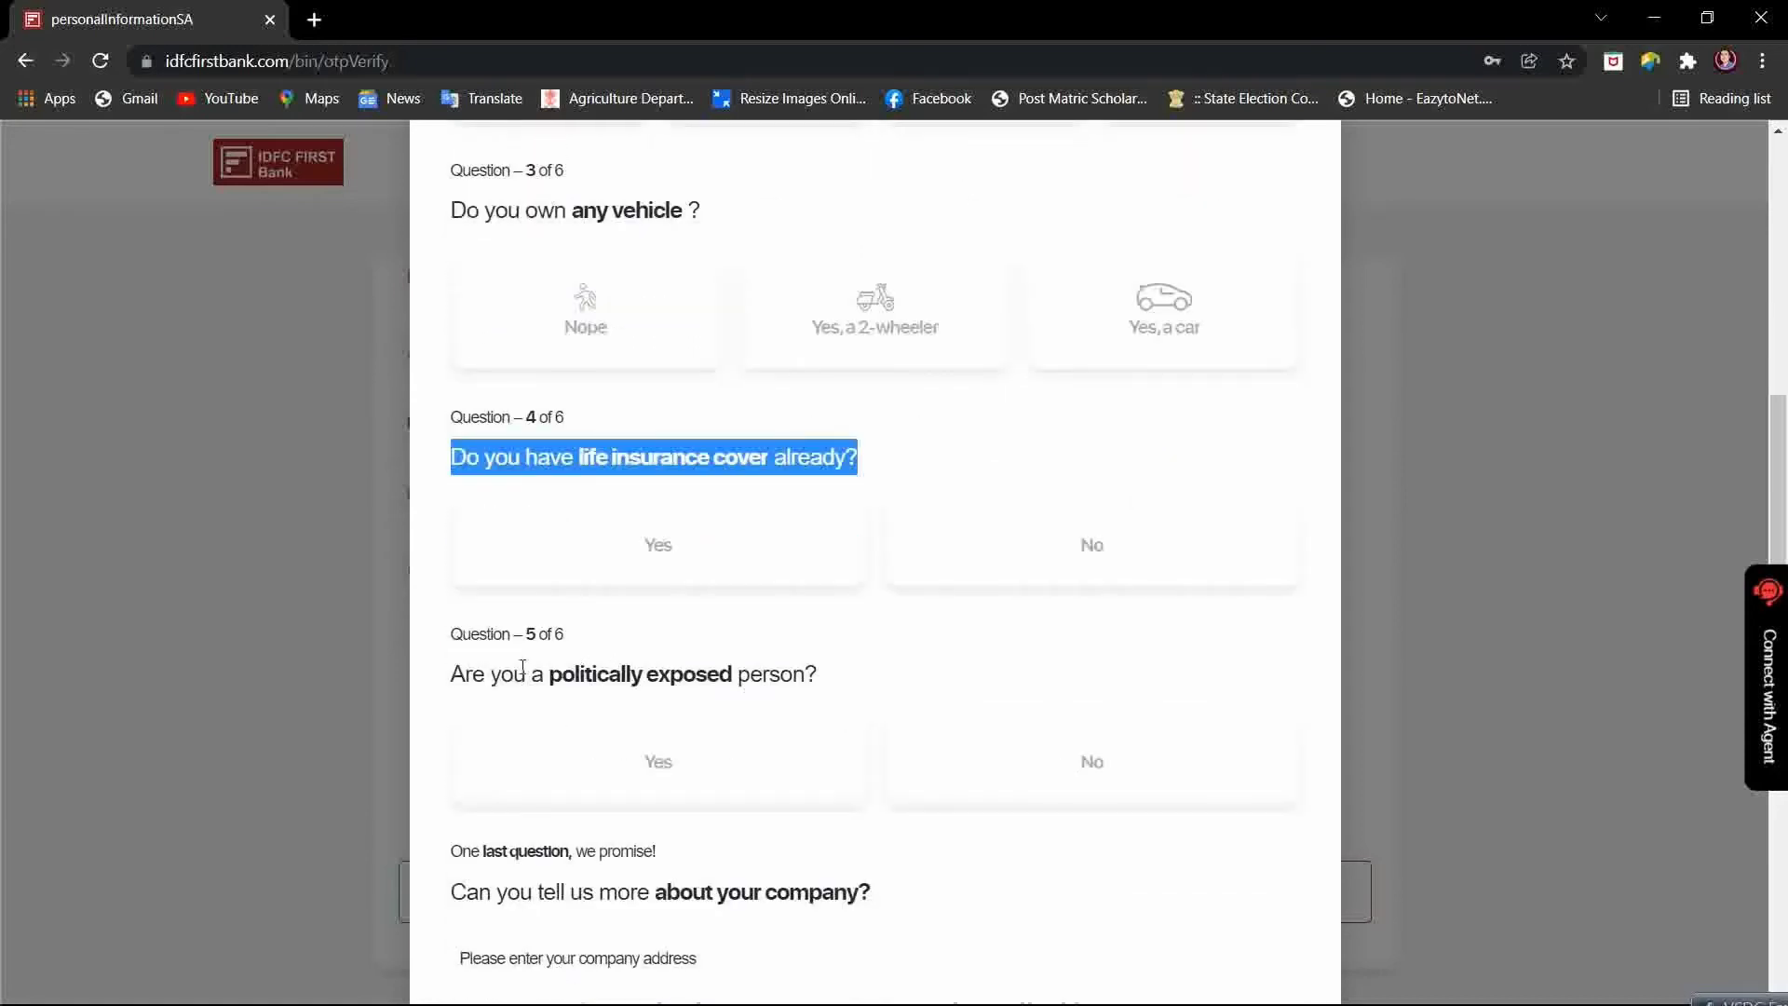
pyautogui.moveTo(449, 674); pyautogui.dragTo(818, 685)
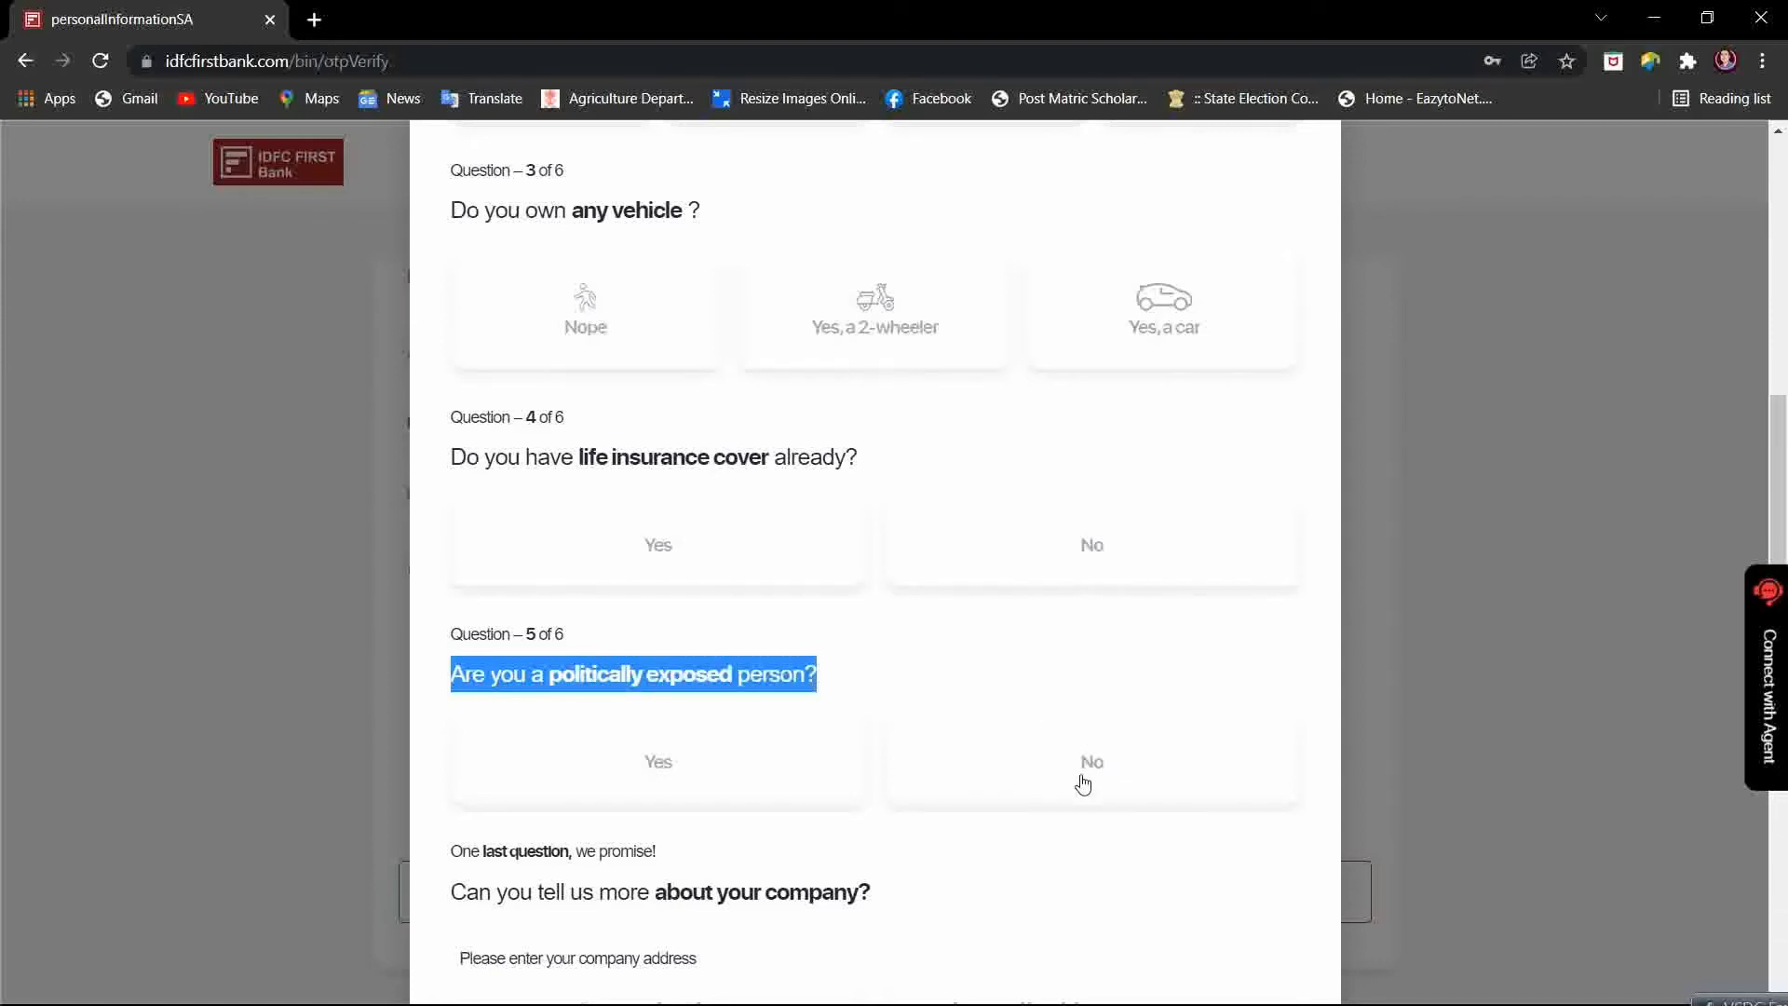
# Read the last question about the company, its address fields and the note on where communication is sent
pyautogui.scroll(-3, 900, 847)
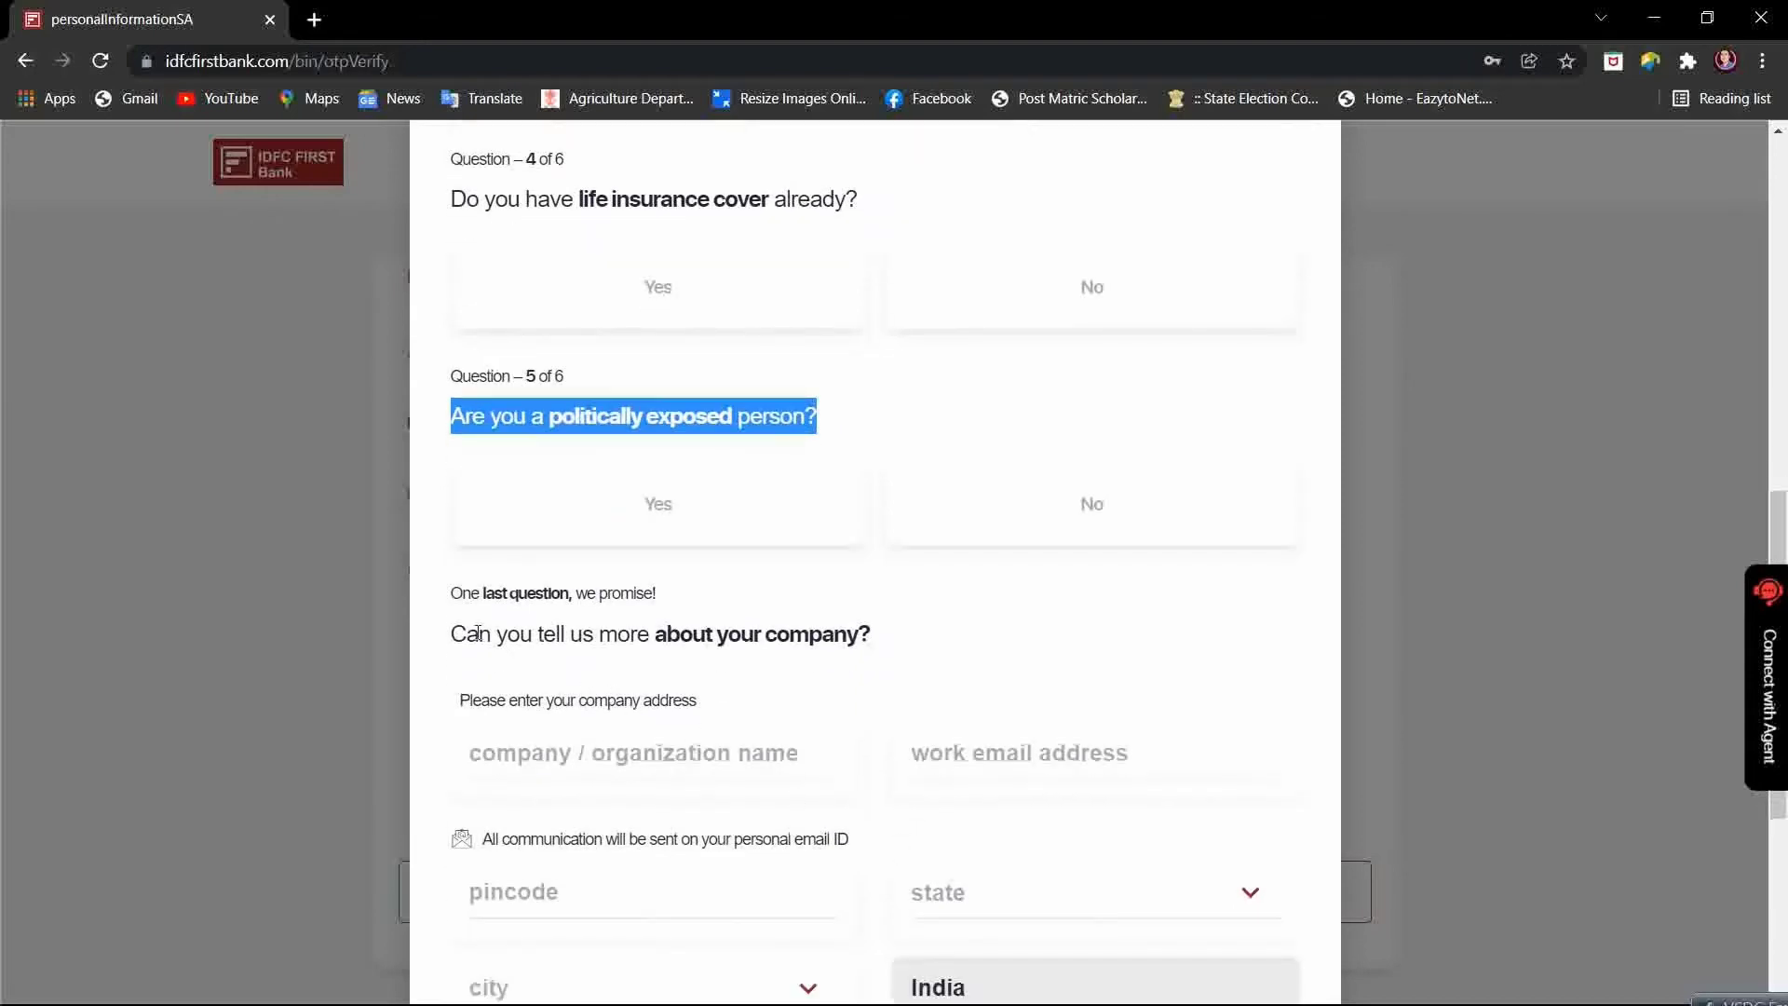
pyautogui.moveTo(459, 634); pyautogui.dragTo(891, 639)
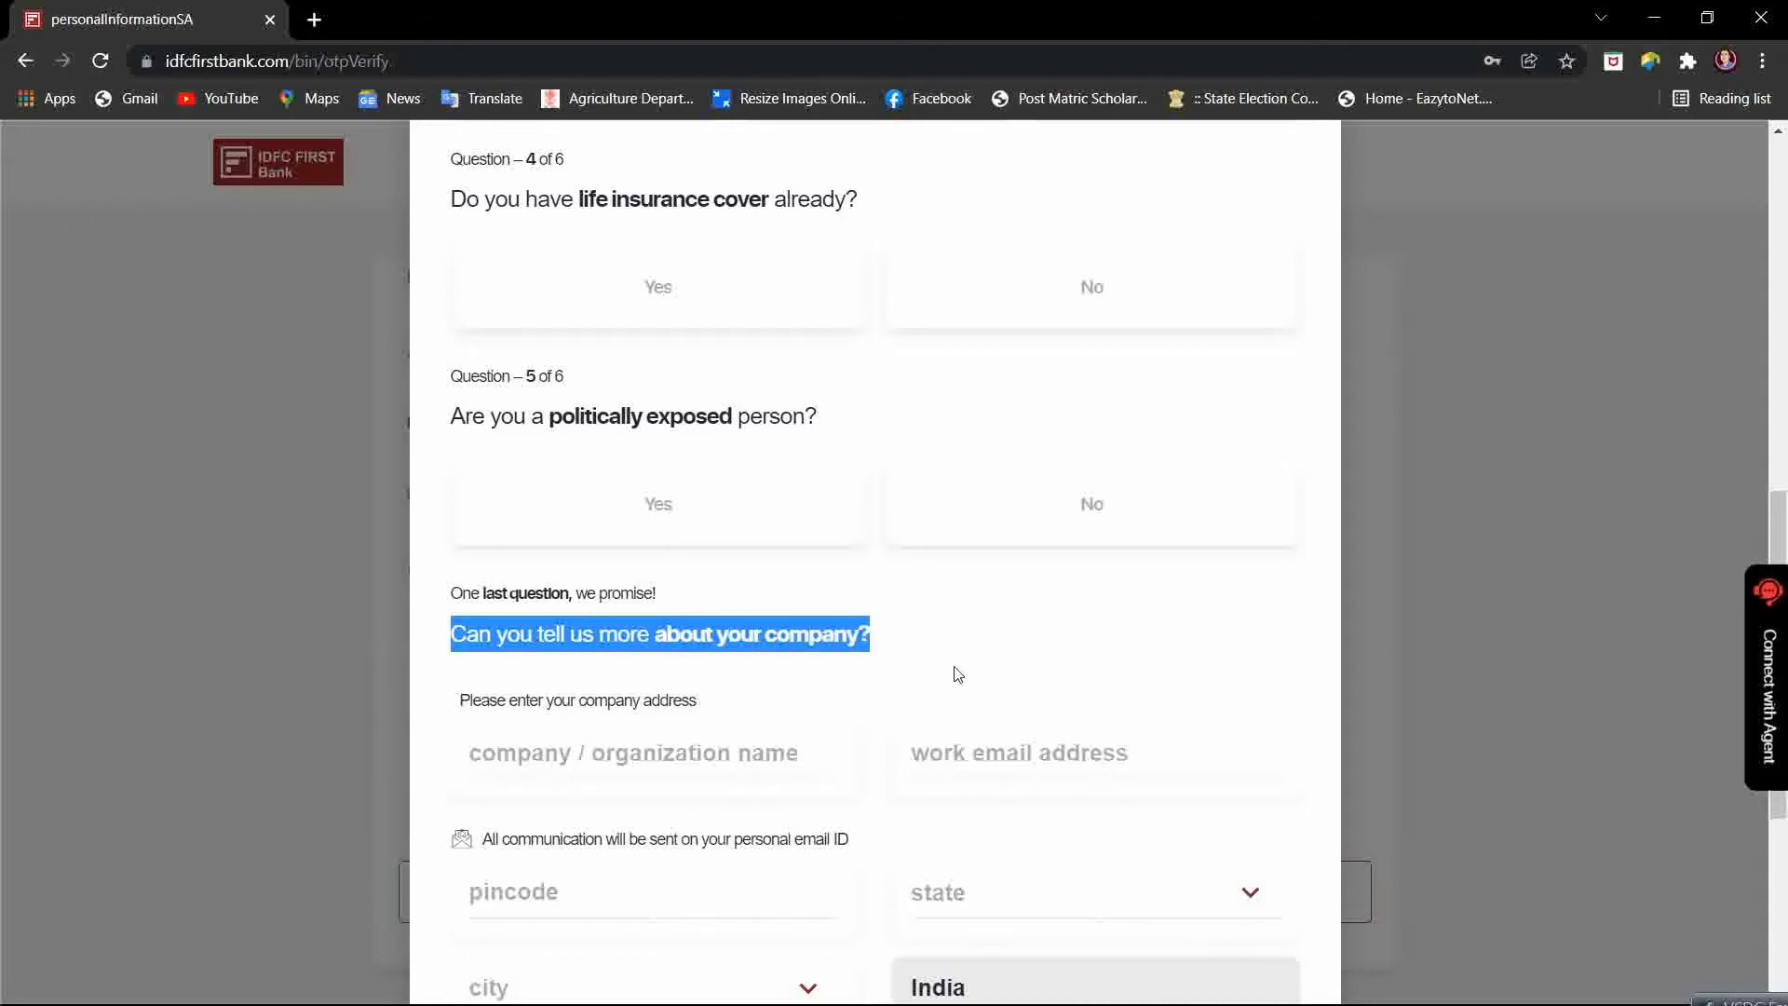
pyautogui.scroll(-2, 956, 673)
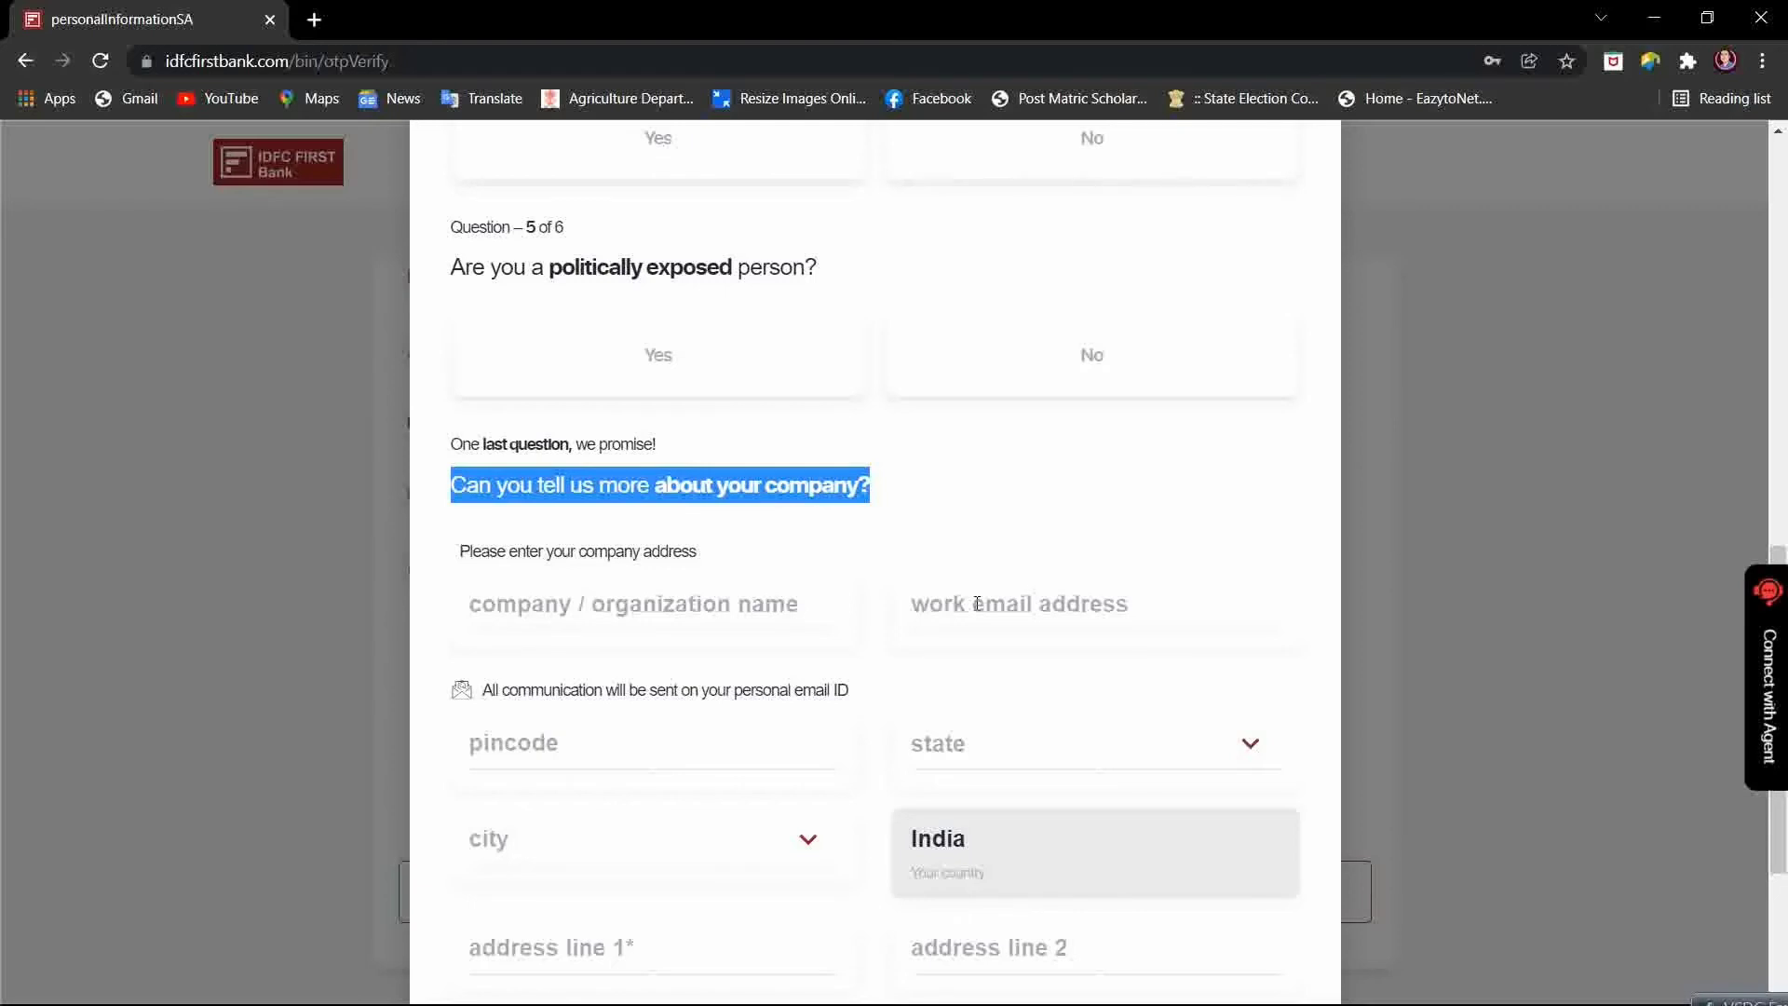
pyautogui.scroll(-3, 976, 603)
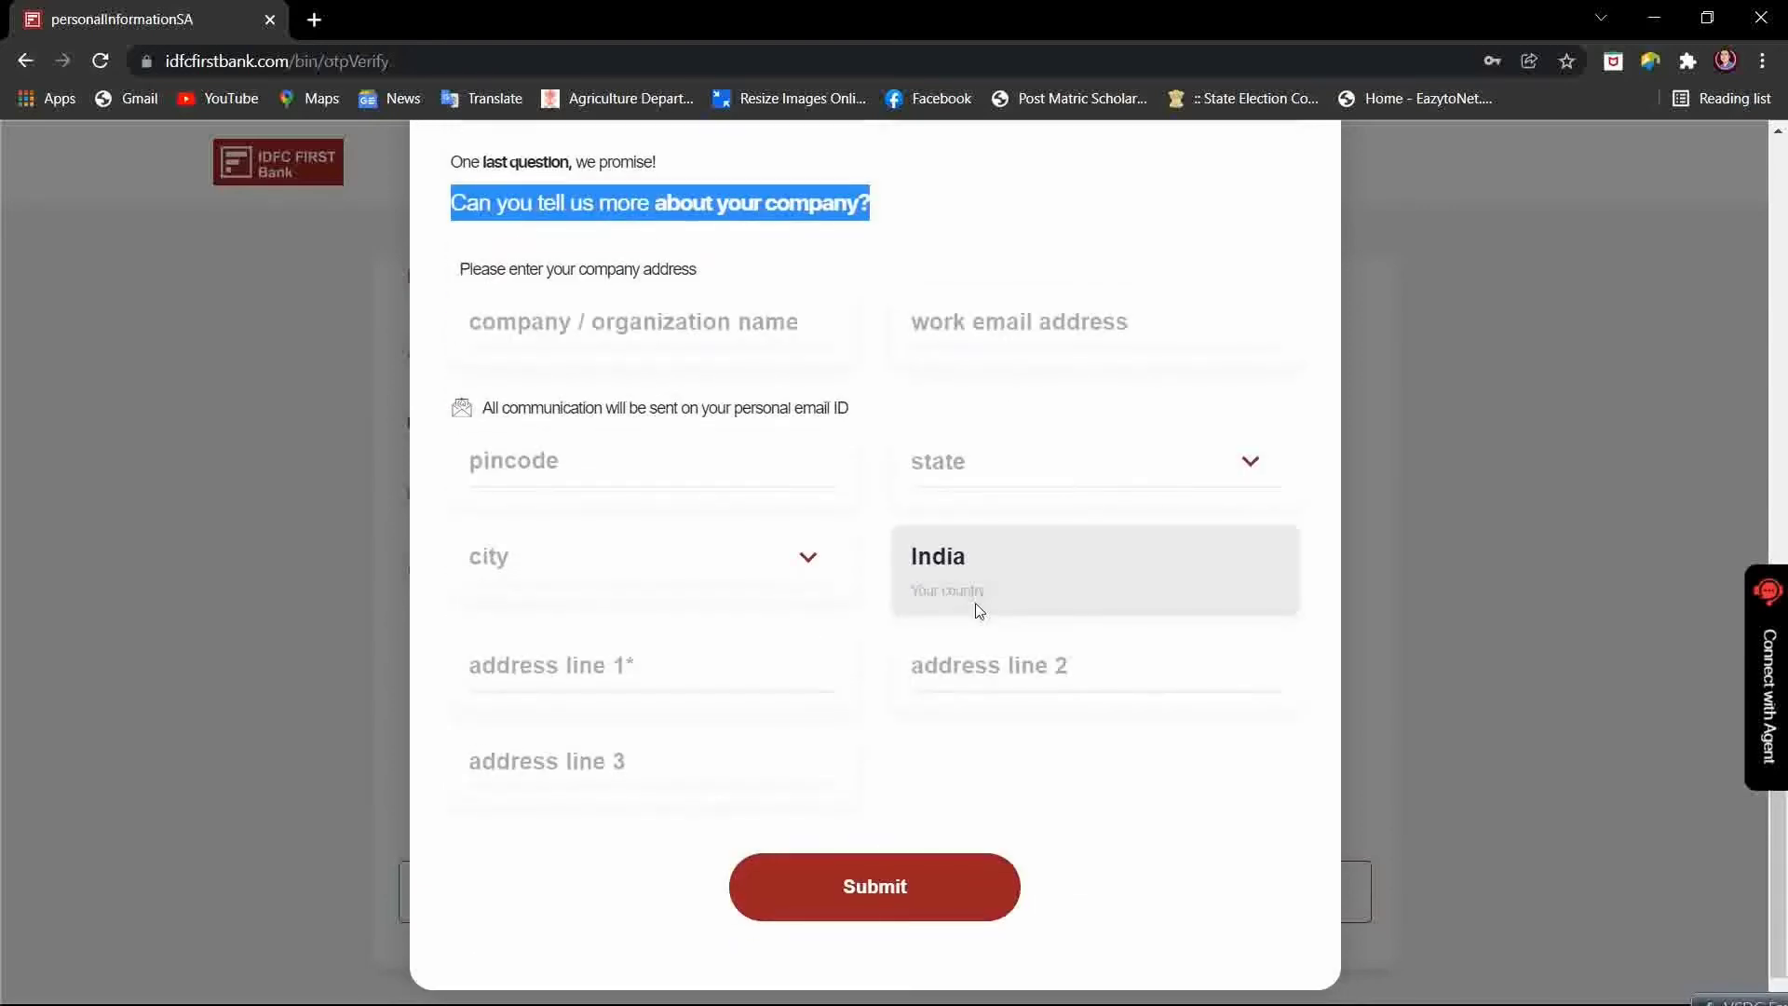
pyautogui.click(489, 407)
pyautogui.moveTo(482, 407); pyautogui.dragTo(853, 419)
pyautogui.click(869, 417)
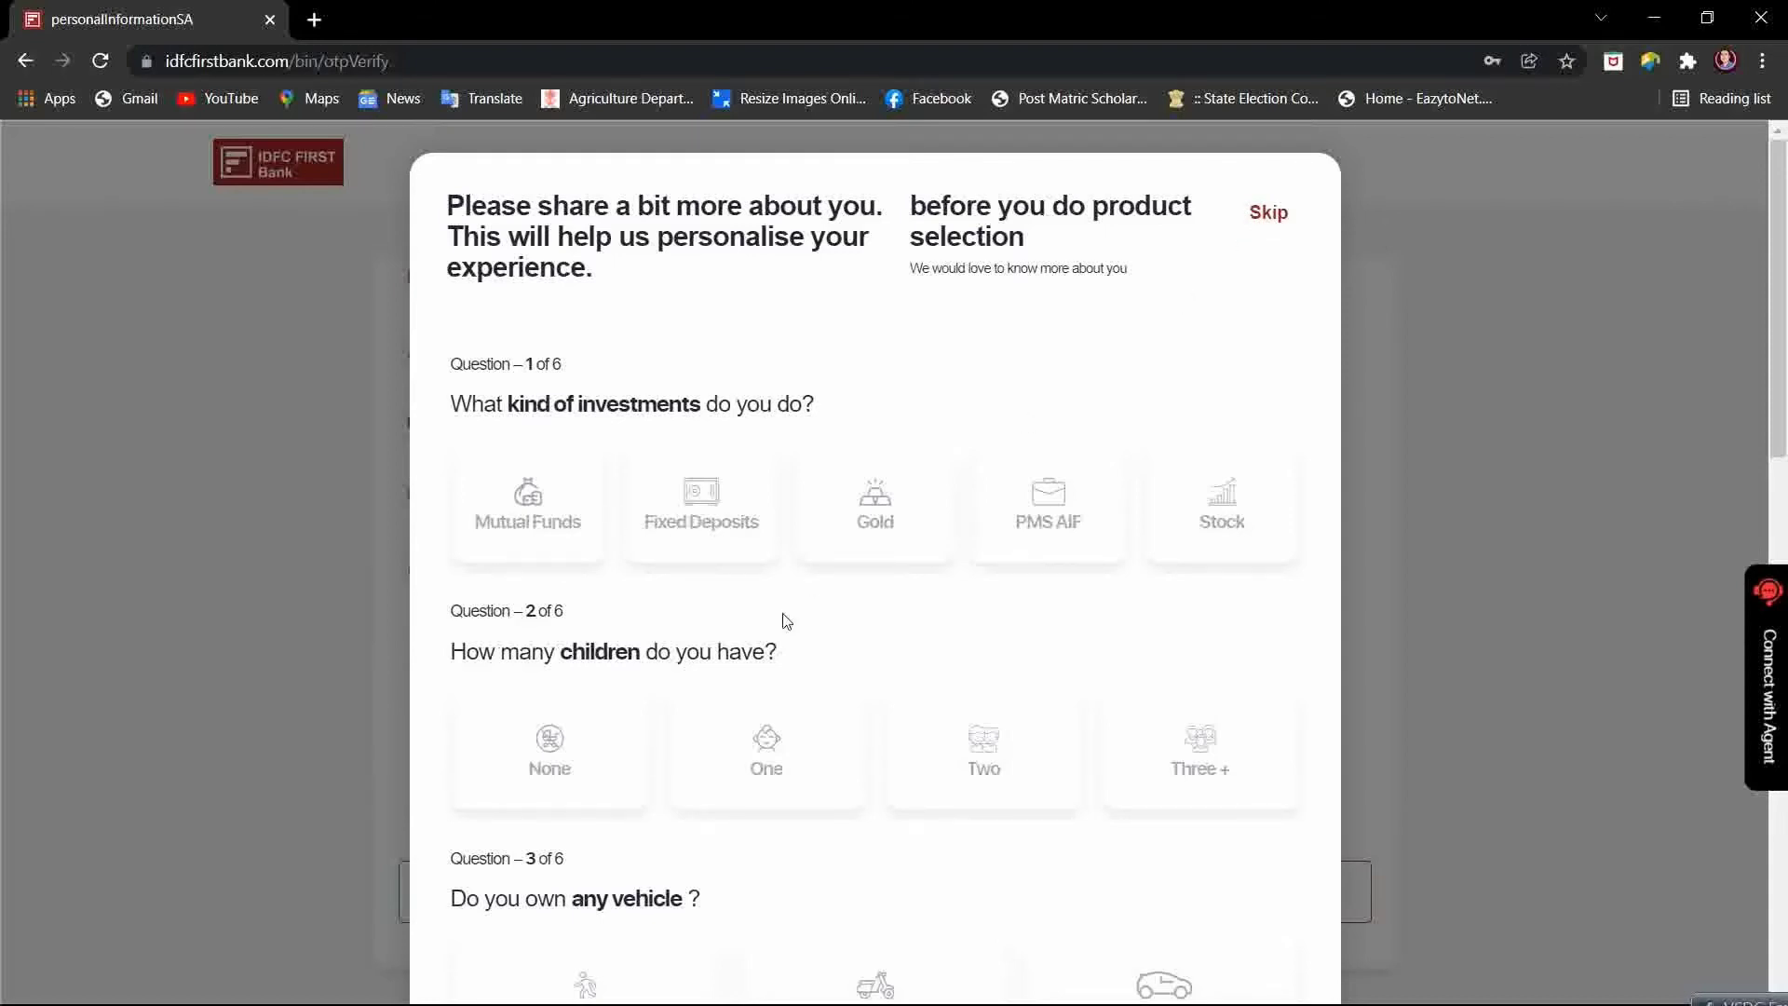
# Skip the optional personalisation questions and continue to product selection
pyautogui.scroll(-10, 810, 639)
pyautogui.scroll(10, 811, 642)
pyautogui.click(1280, 219)
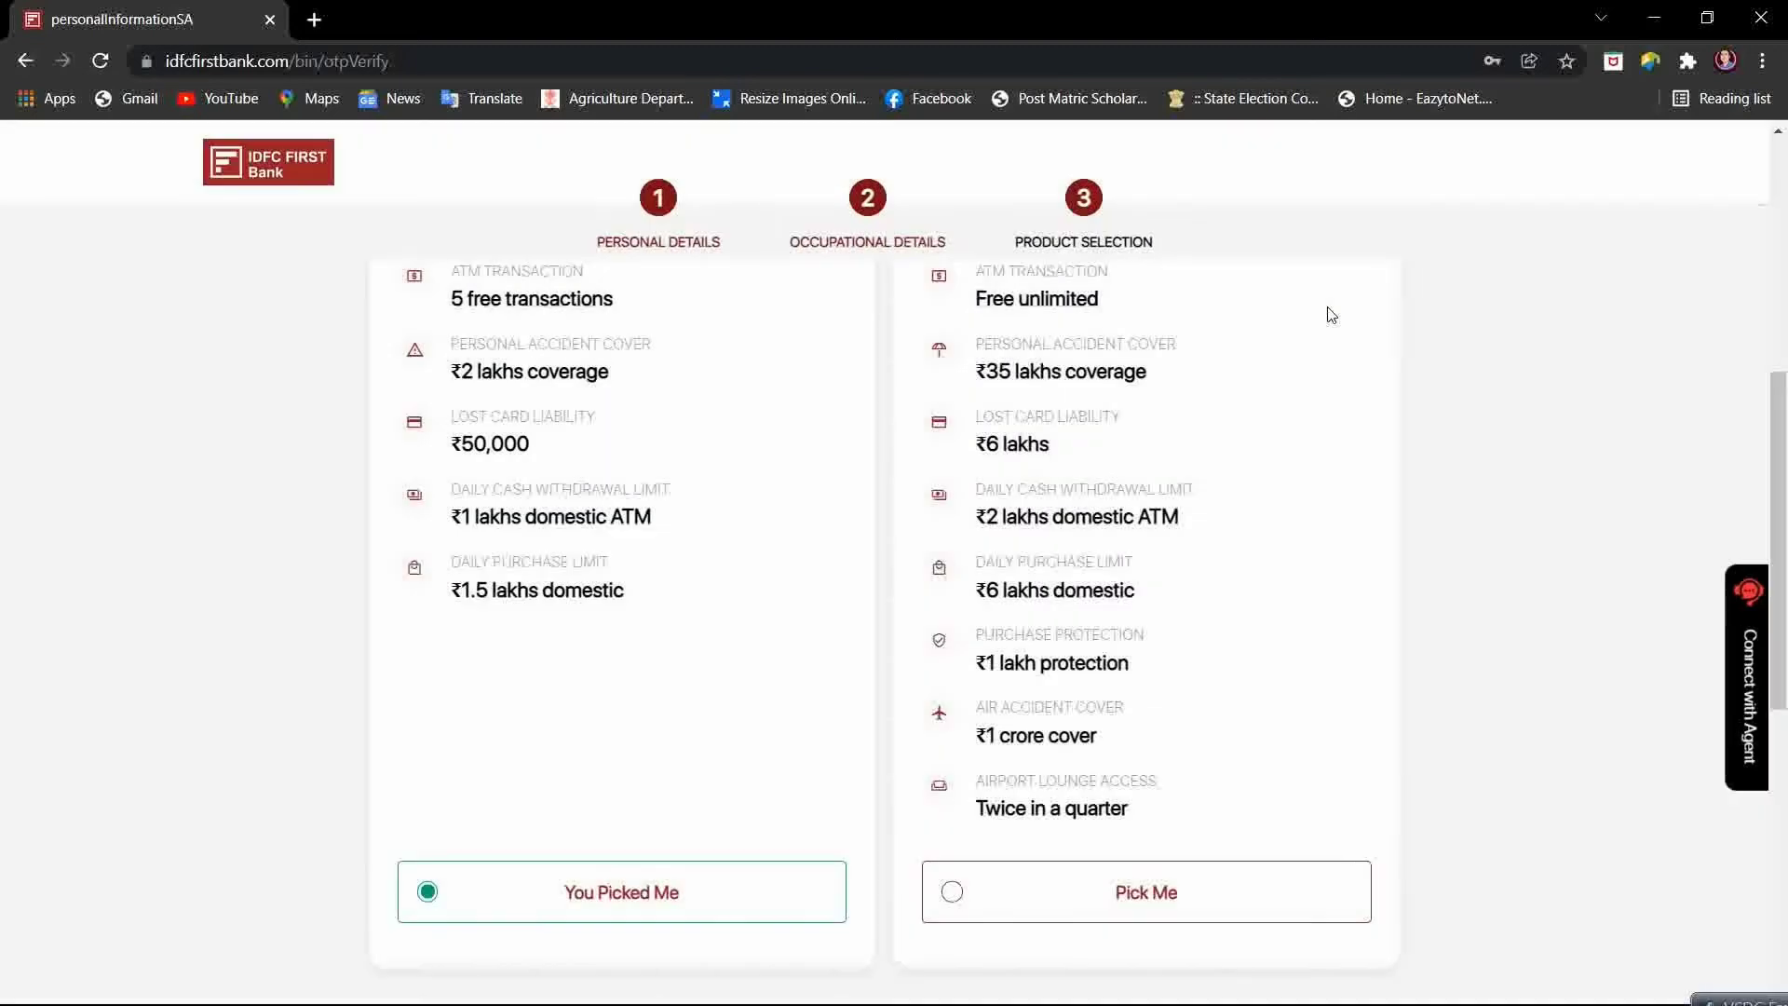
# Compare the average monthly balance, ATM, insurance, purchase limit and lounge benefits of the Visa Classic and Visa Signature cards
pyautogui.scroll(3, 1087, 416)
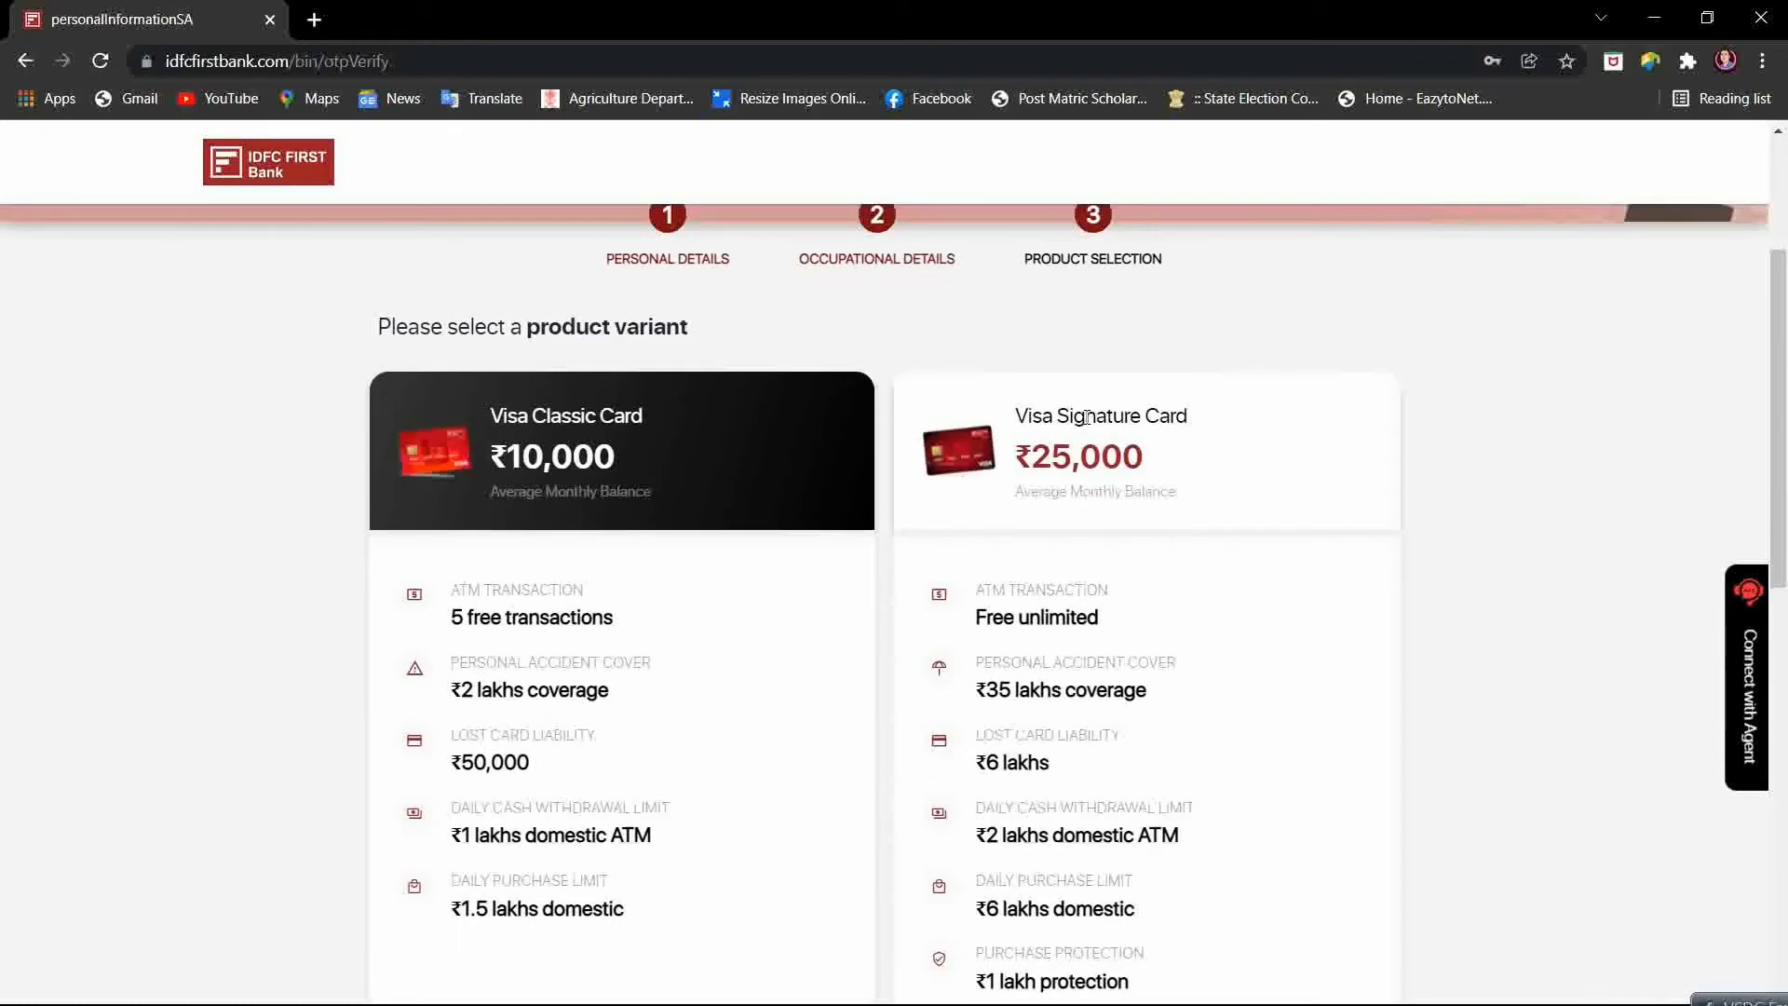
pyautogui.scroll(2, 1118, 293)
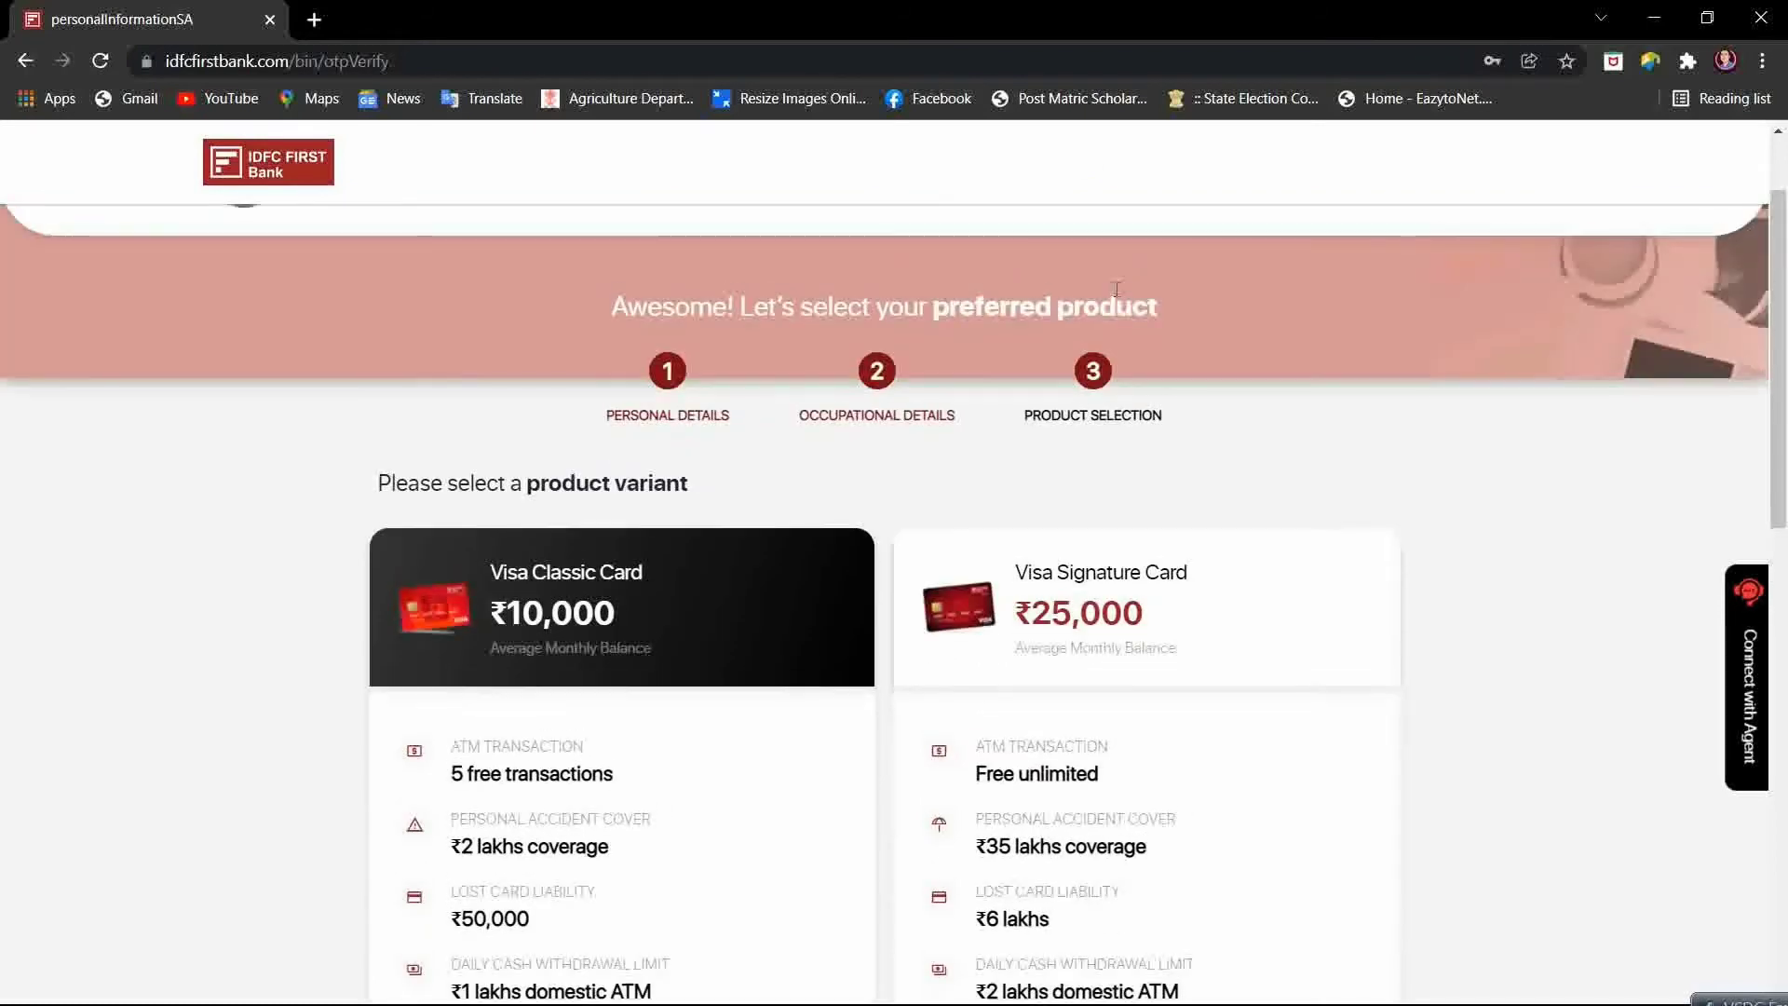
pyautogui.scroll(-2, 1117, 290)
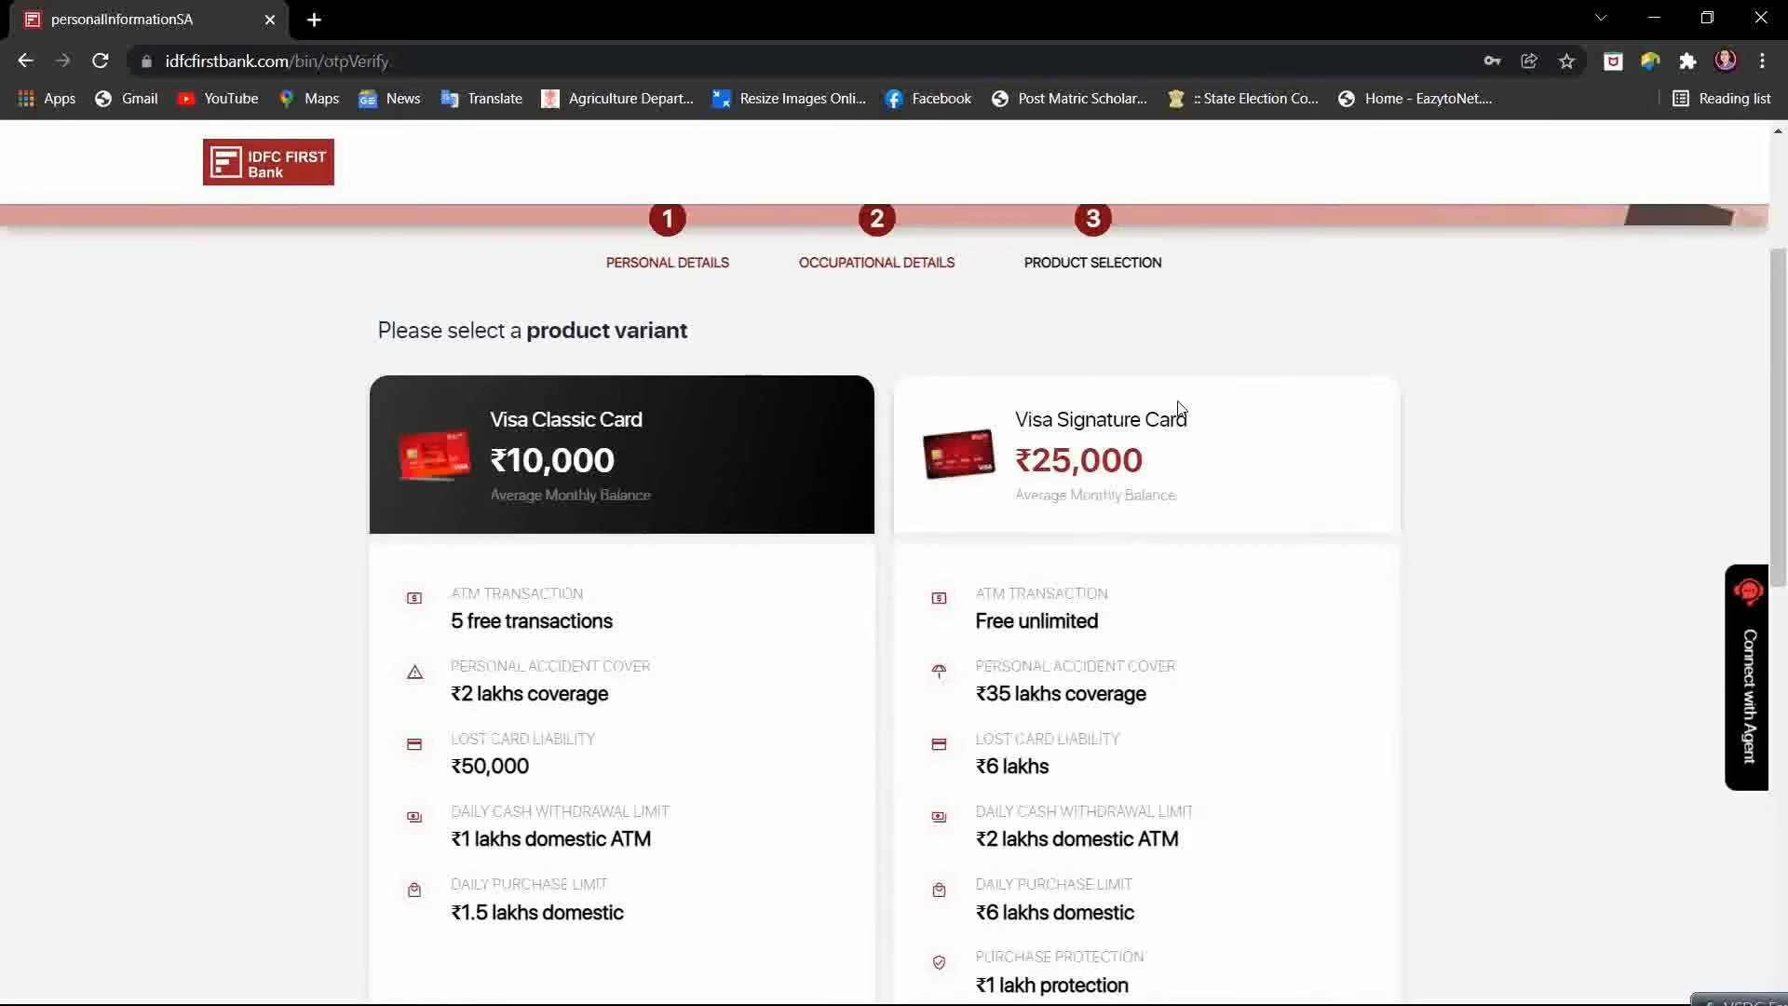
pyautogui.moveTo(1181, 413)
pyautogui.mouseDown()
pyautogui.moveTo(1057, 419)
pyautogui.moveTo(1015, 376)
pyautogui.mouseUp()
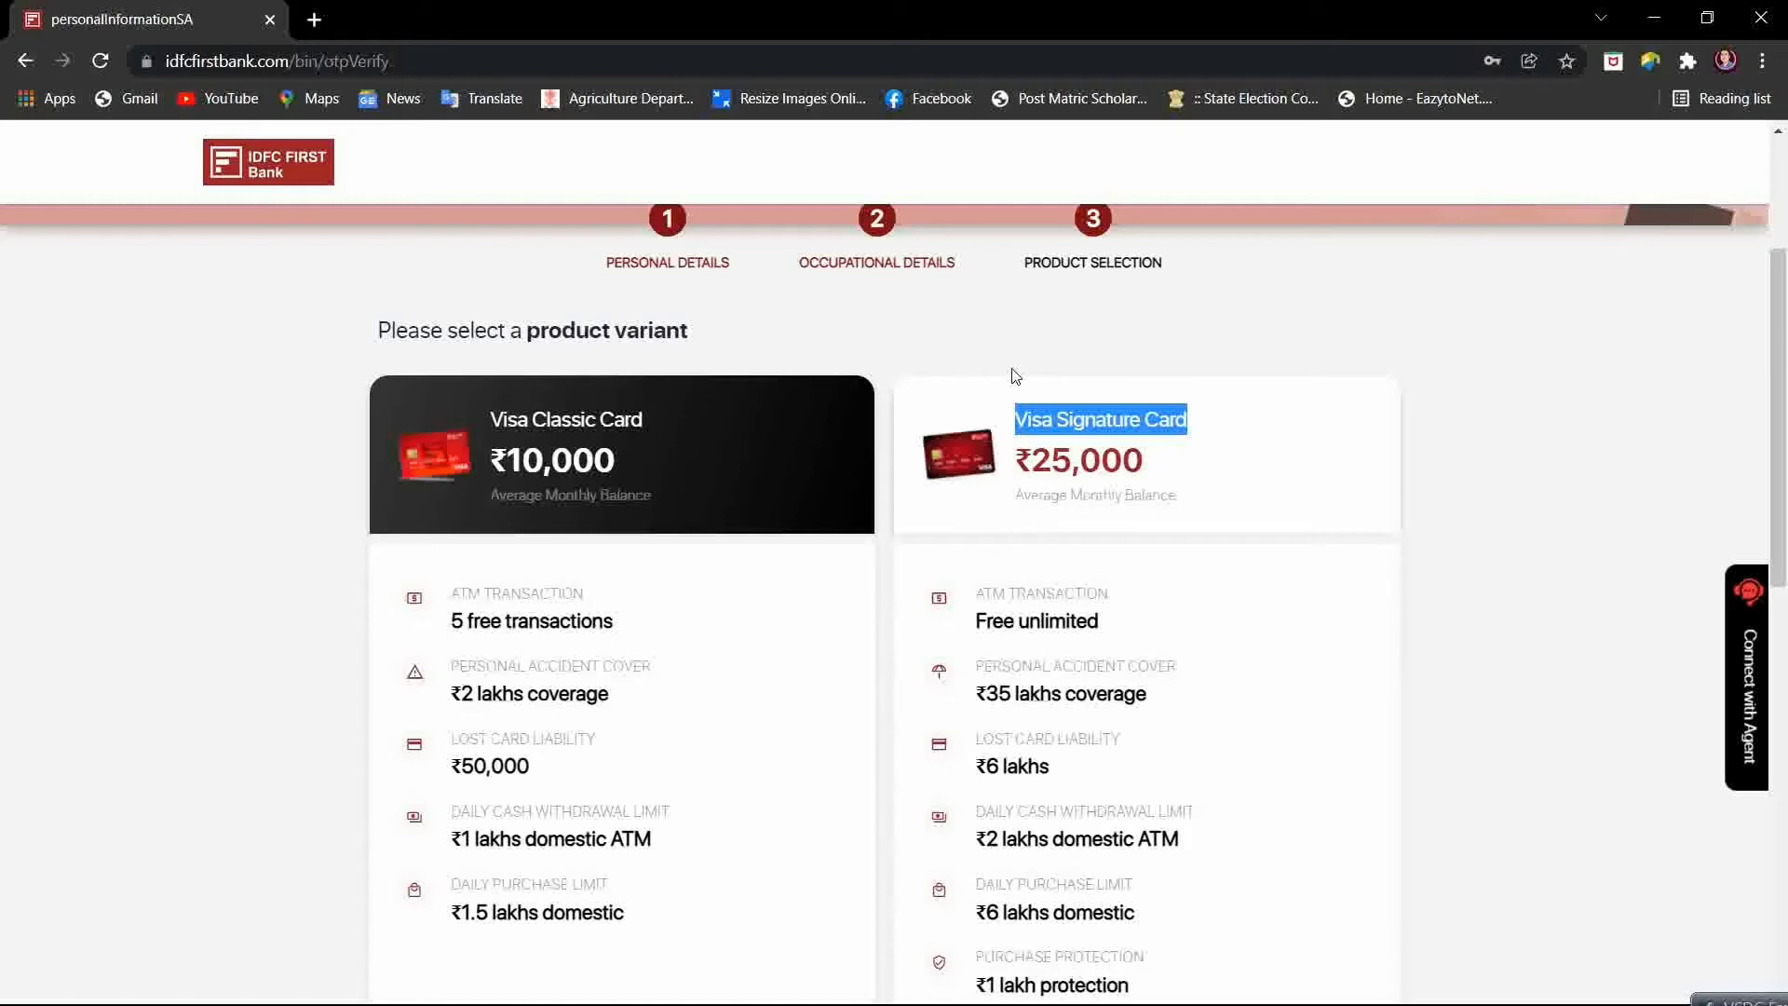
pyautogui.scroll(-4, 1015, 375)
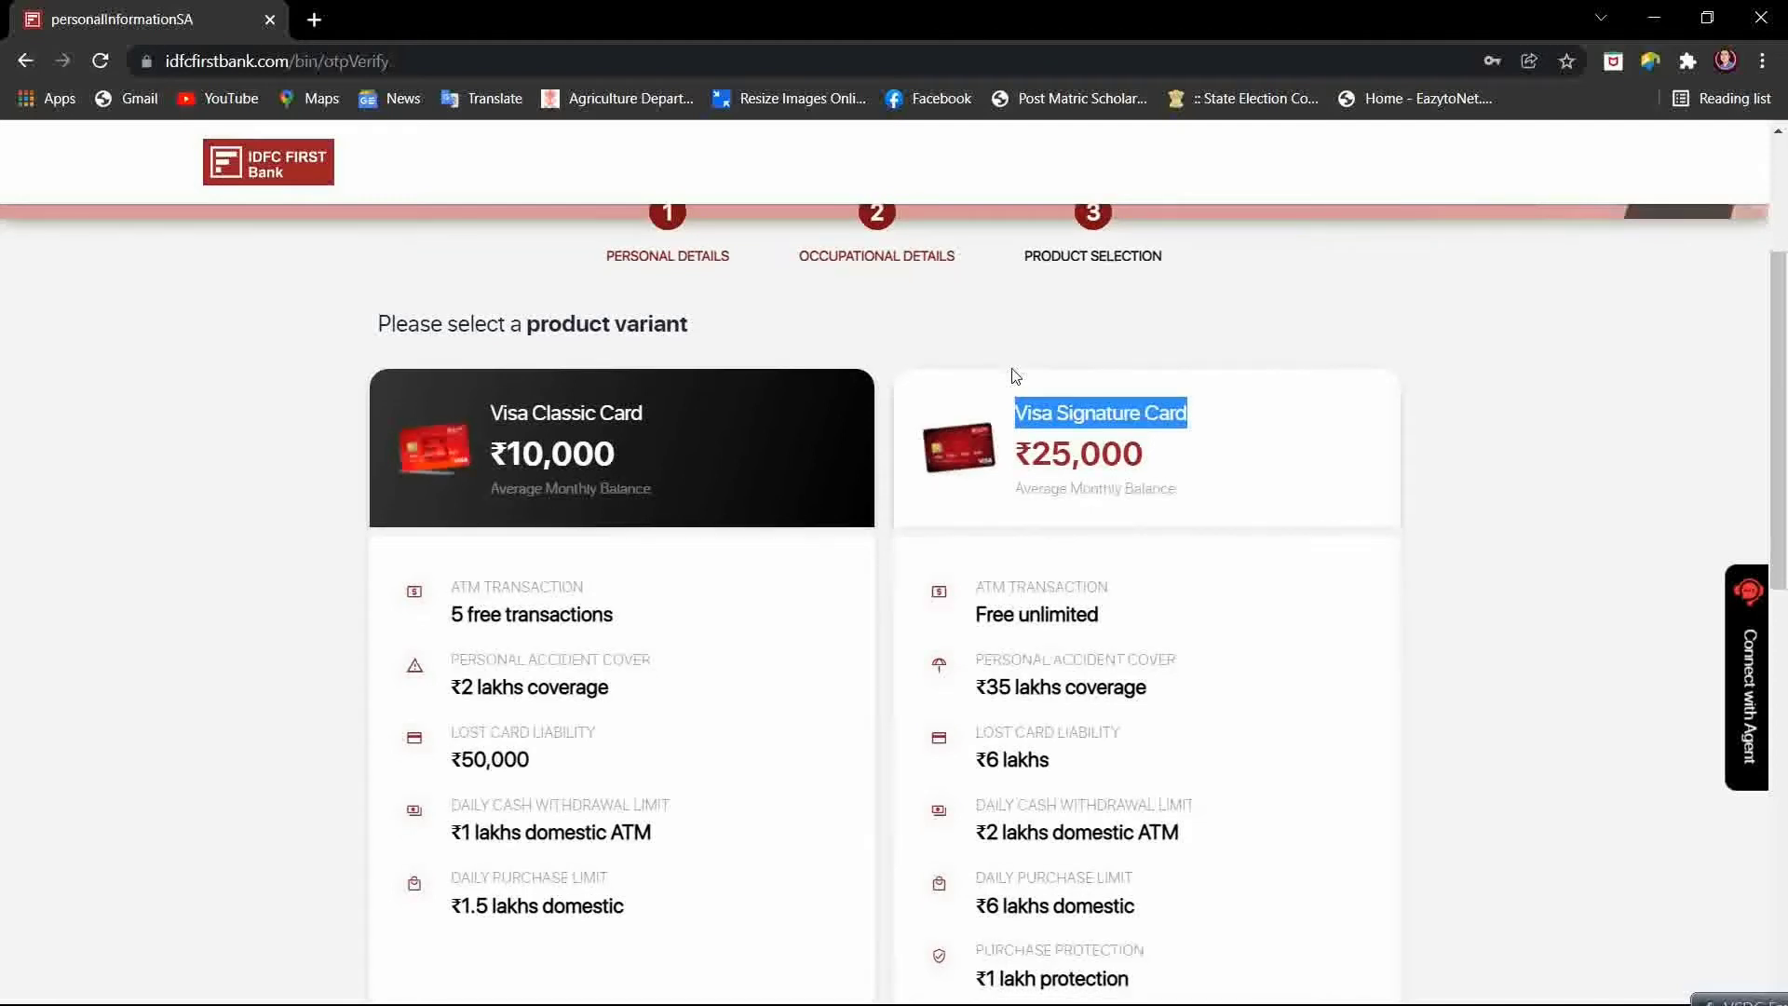
pyautogui.scroll(4, 1015, 375)
pyautogui.scroll(-1, 1016, 376)
pyautogui.scroll(1, 1015, 376)
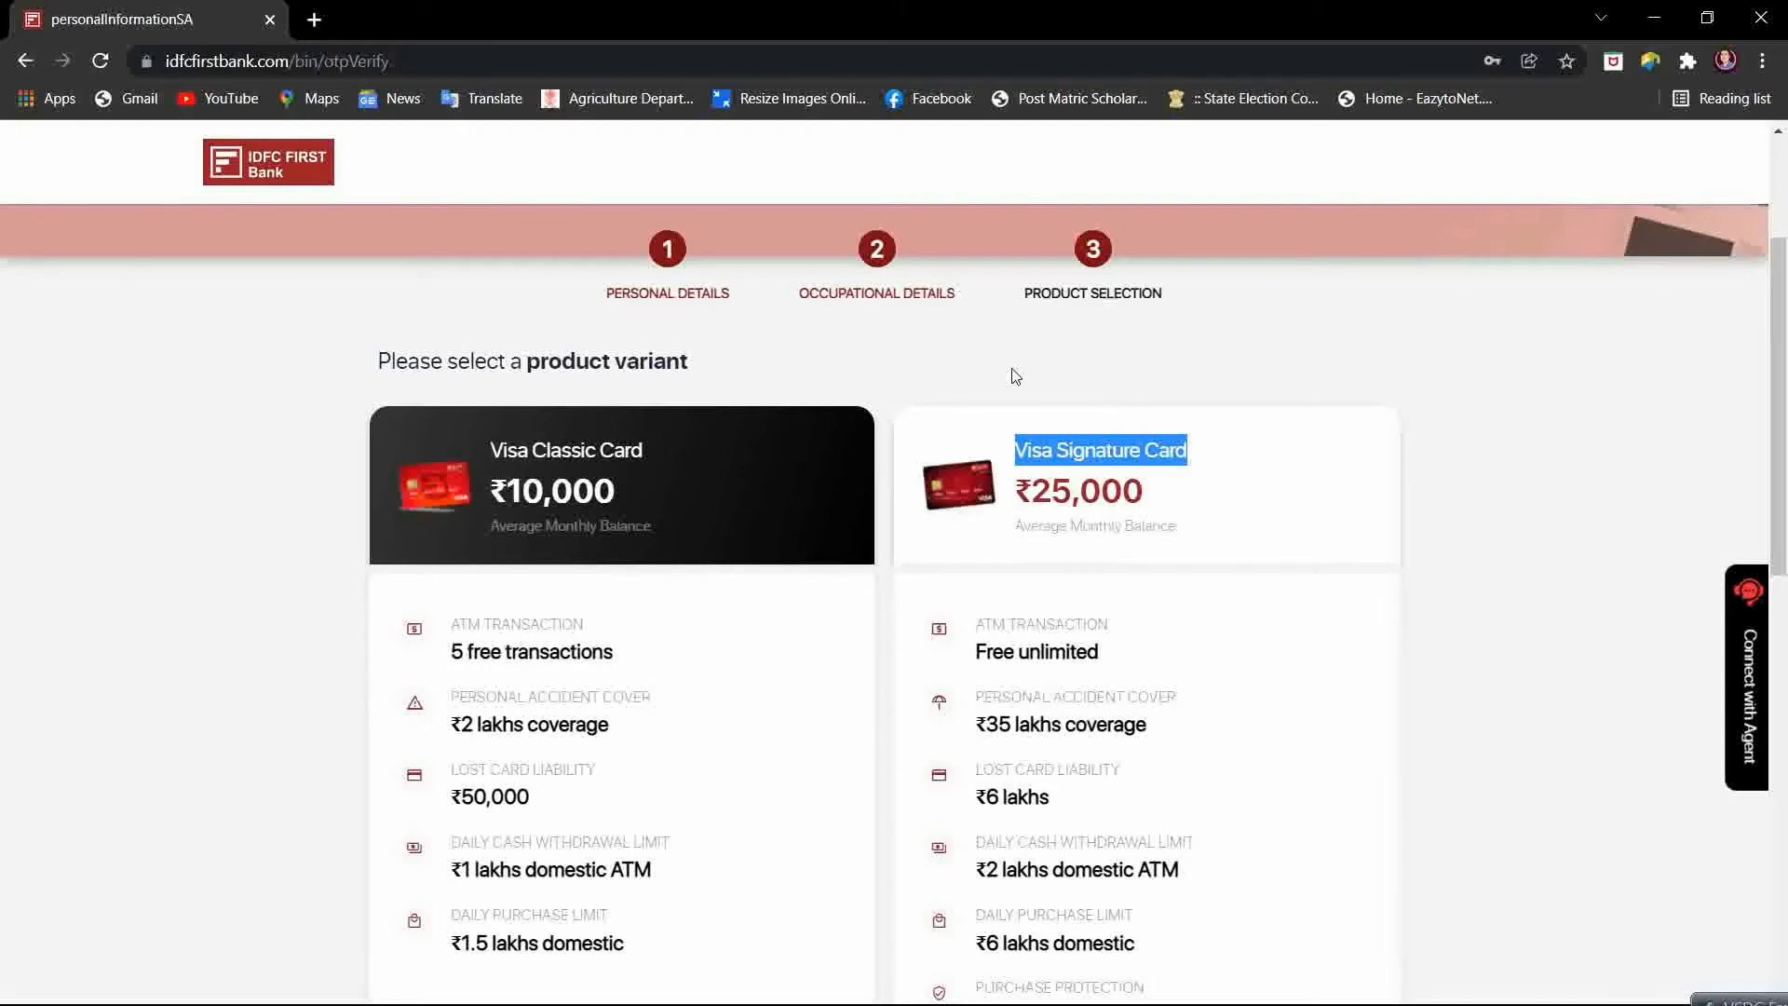
pyautogui.scroll(-7, 1015, 376)
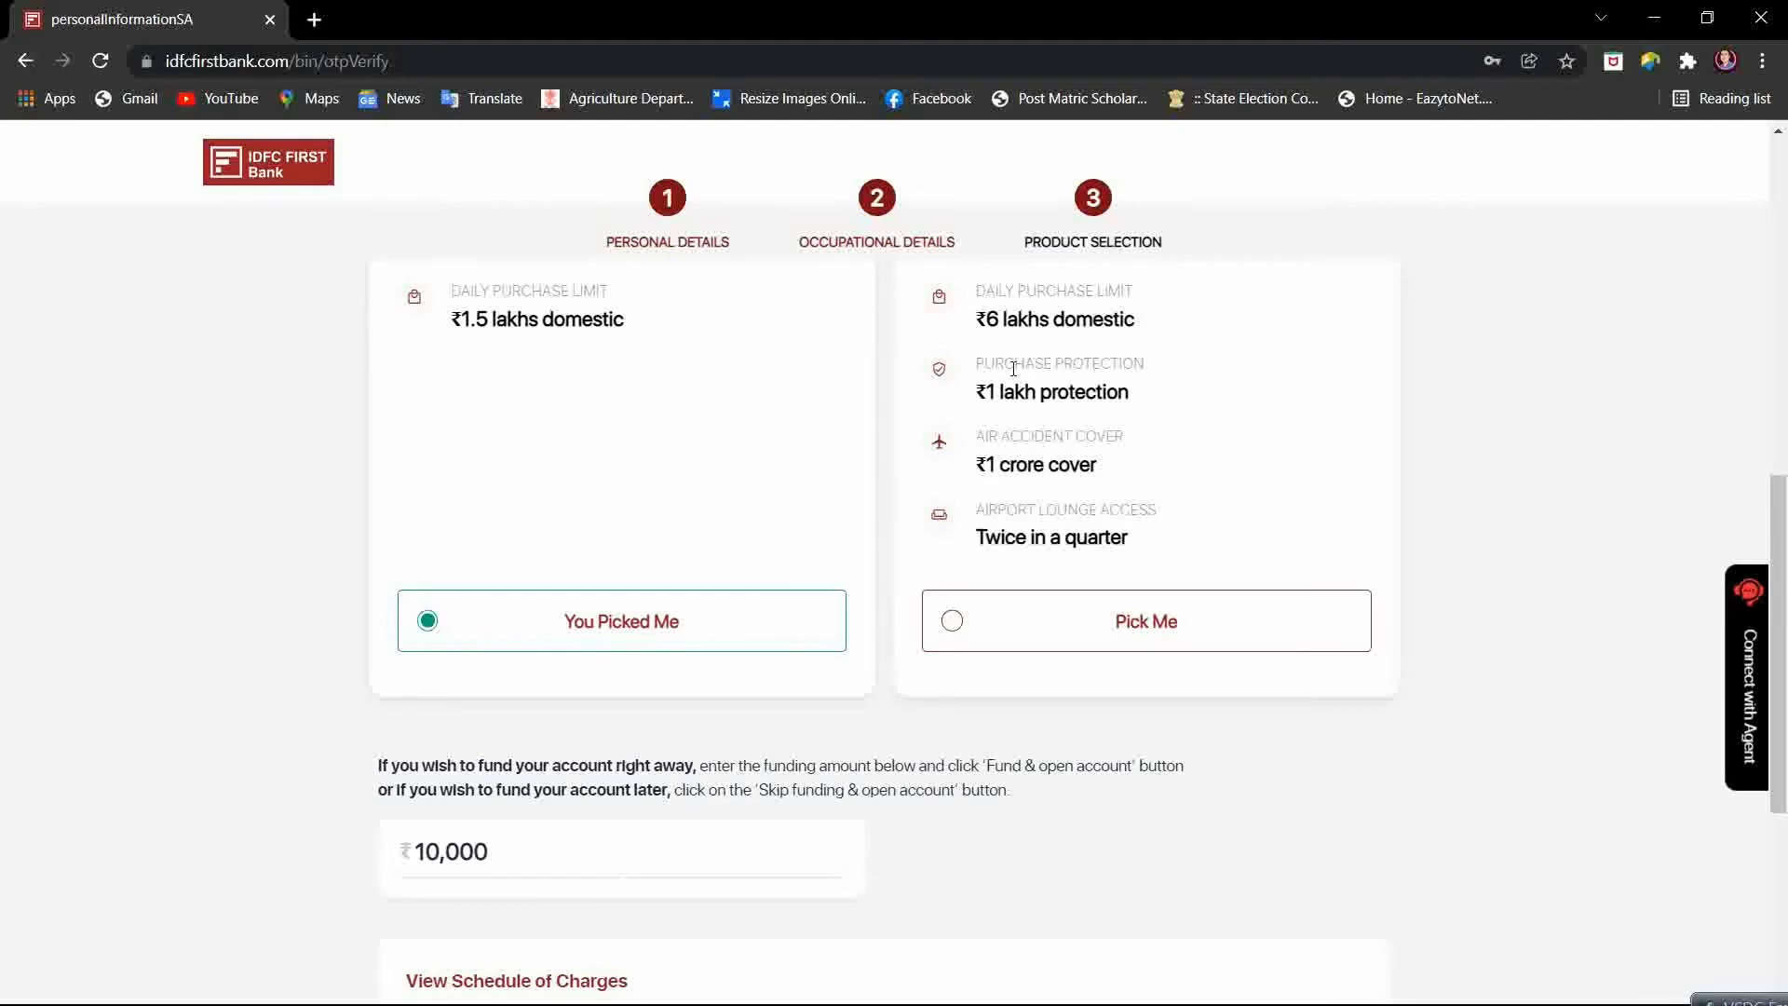
pyautogui.scroll(1, 694, 583)
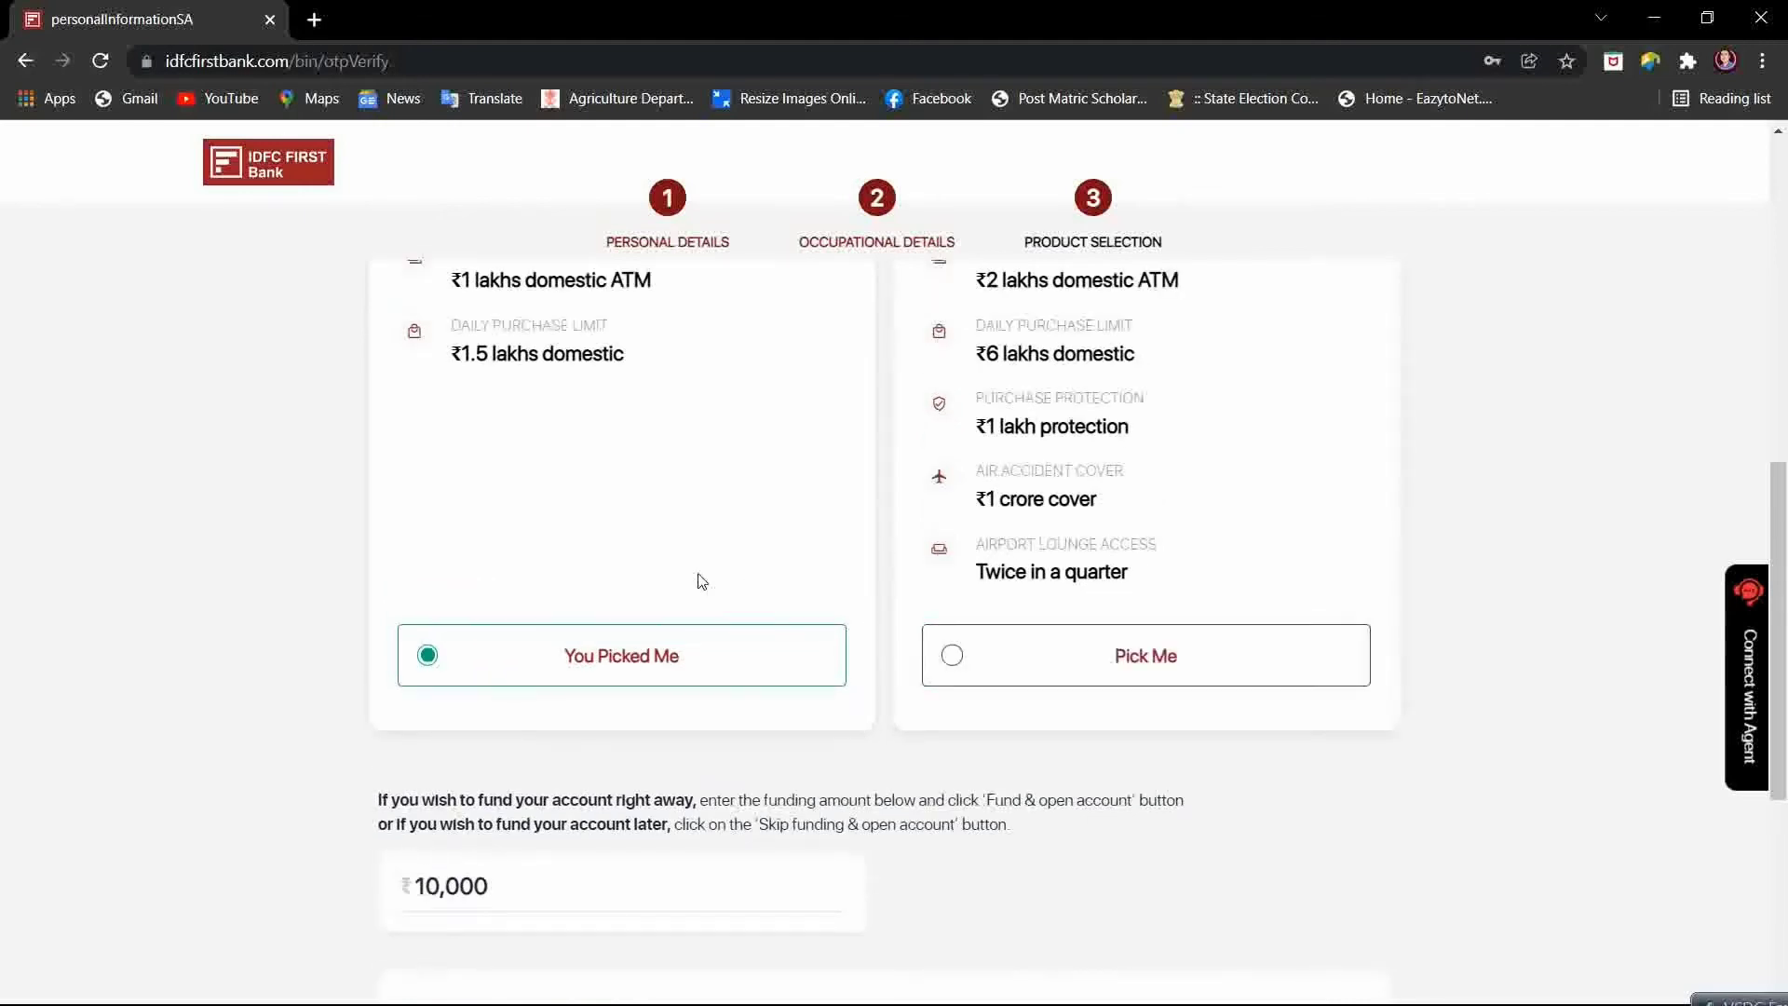
# Pick the Visa Signature Card as the product variant
pyautogui.click(619, 663)
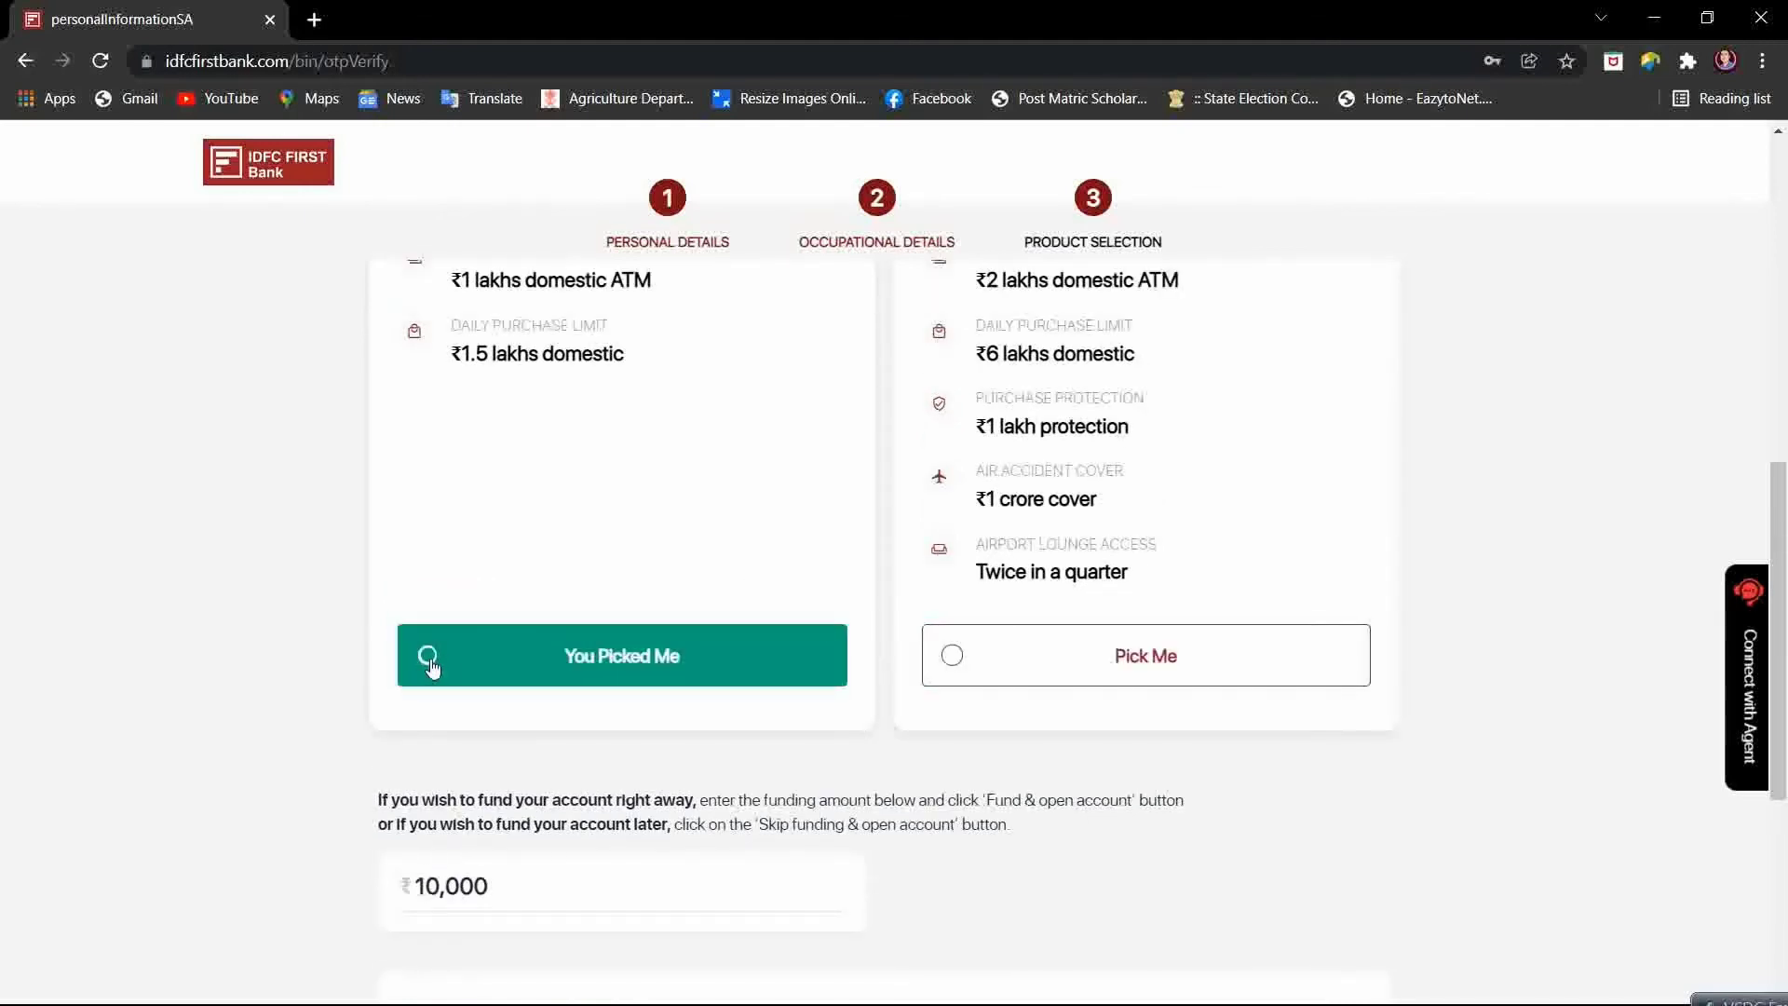
pyautogui.click(630, 672)
pyautogui.click(973, 648)
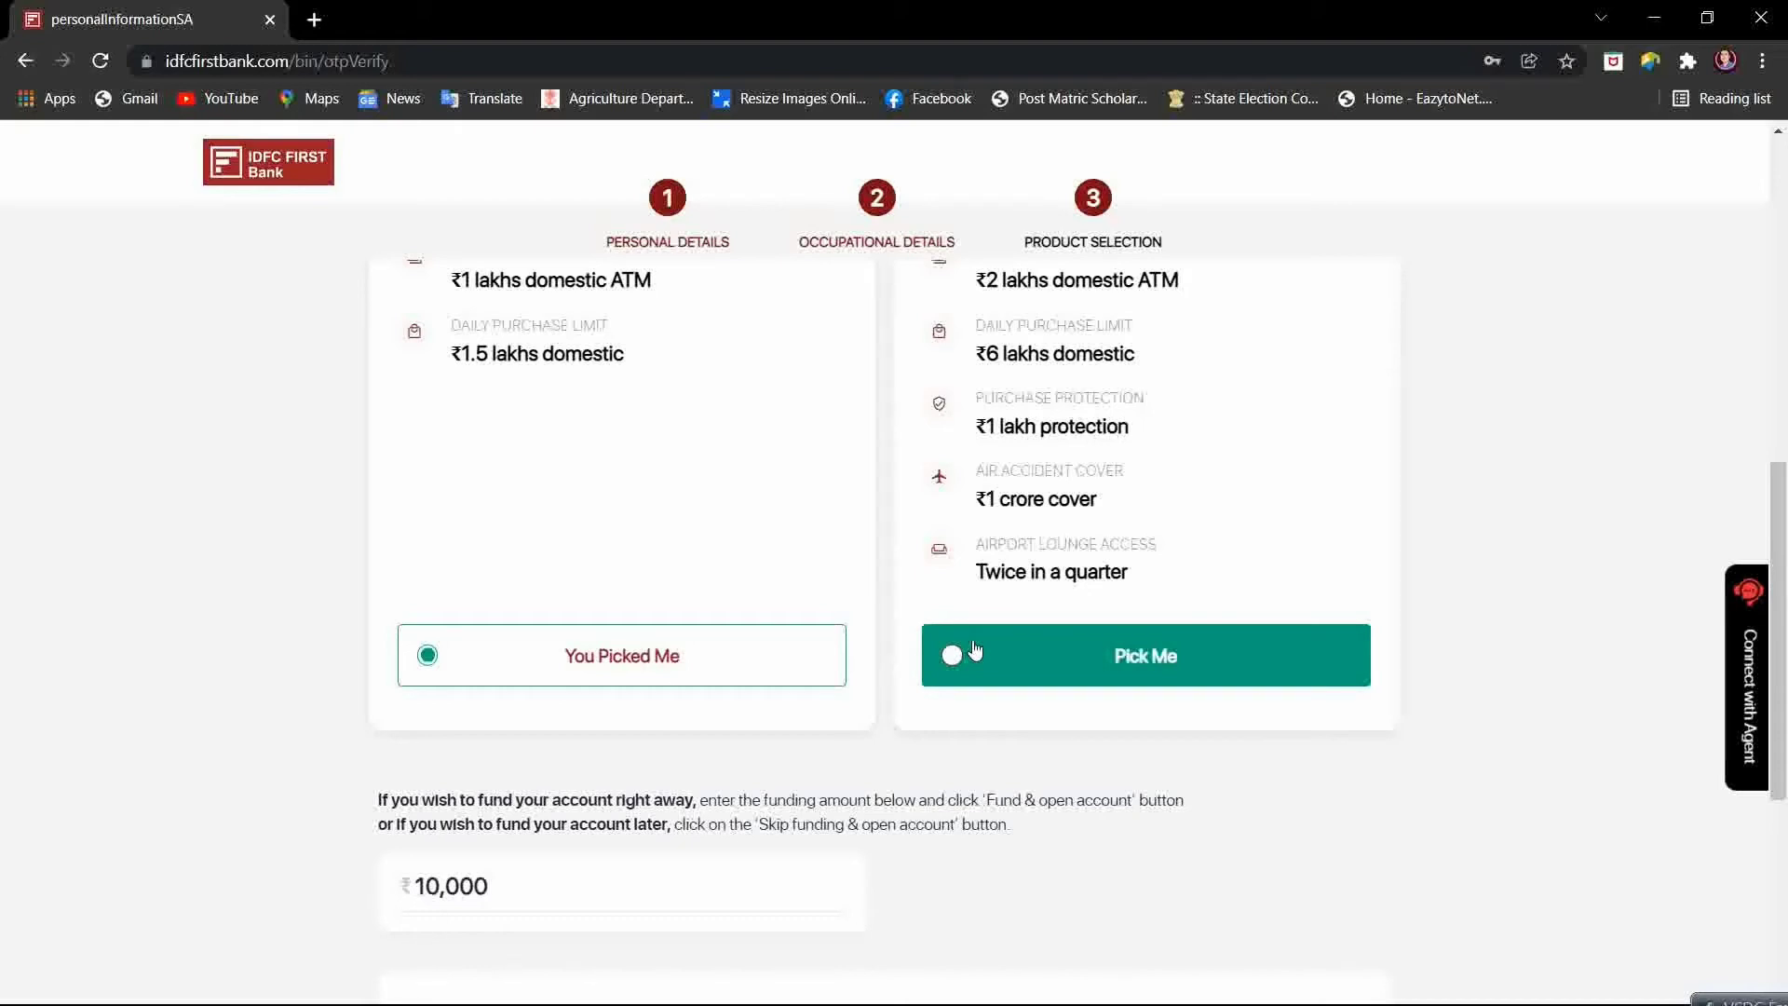
pyautogui.scroll(-2, 983, 703)
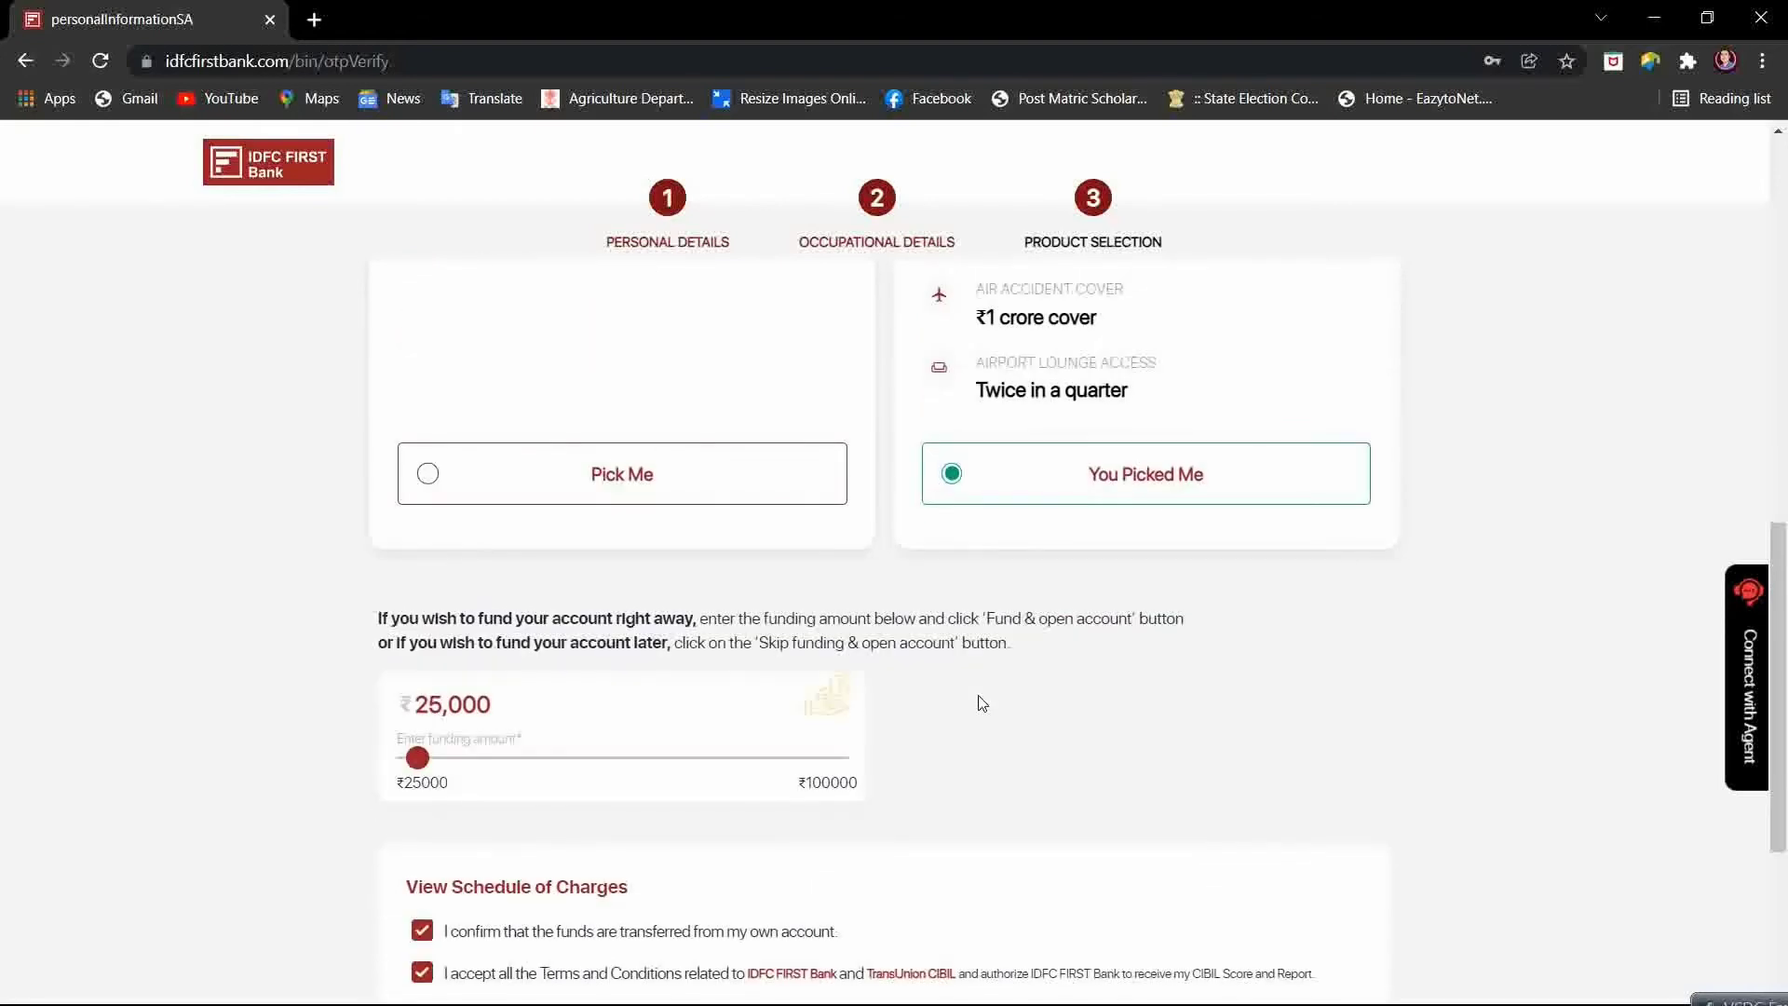
# Review the average monthly balances of both card variants, the funding instructions and the declarations under the schedule of charges
pyautogui.scroll(5, 983, 703)
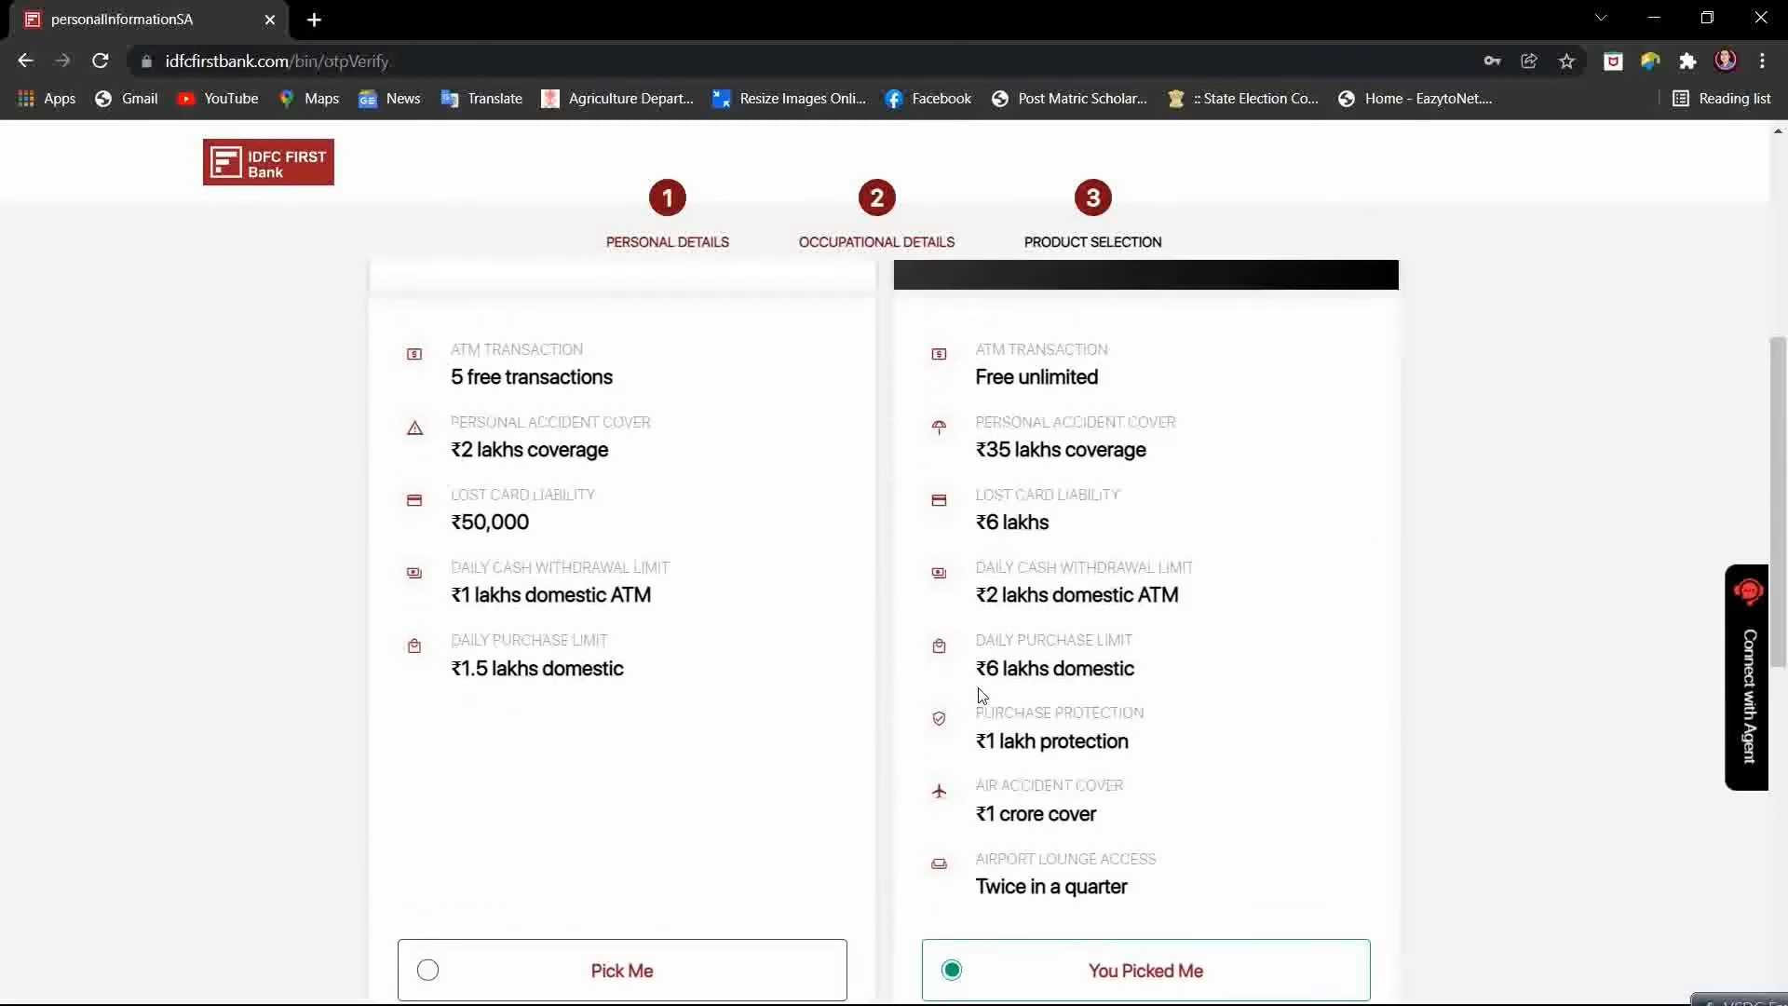
pyautogui.scroll(3, 983, 694)
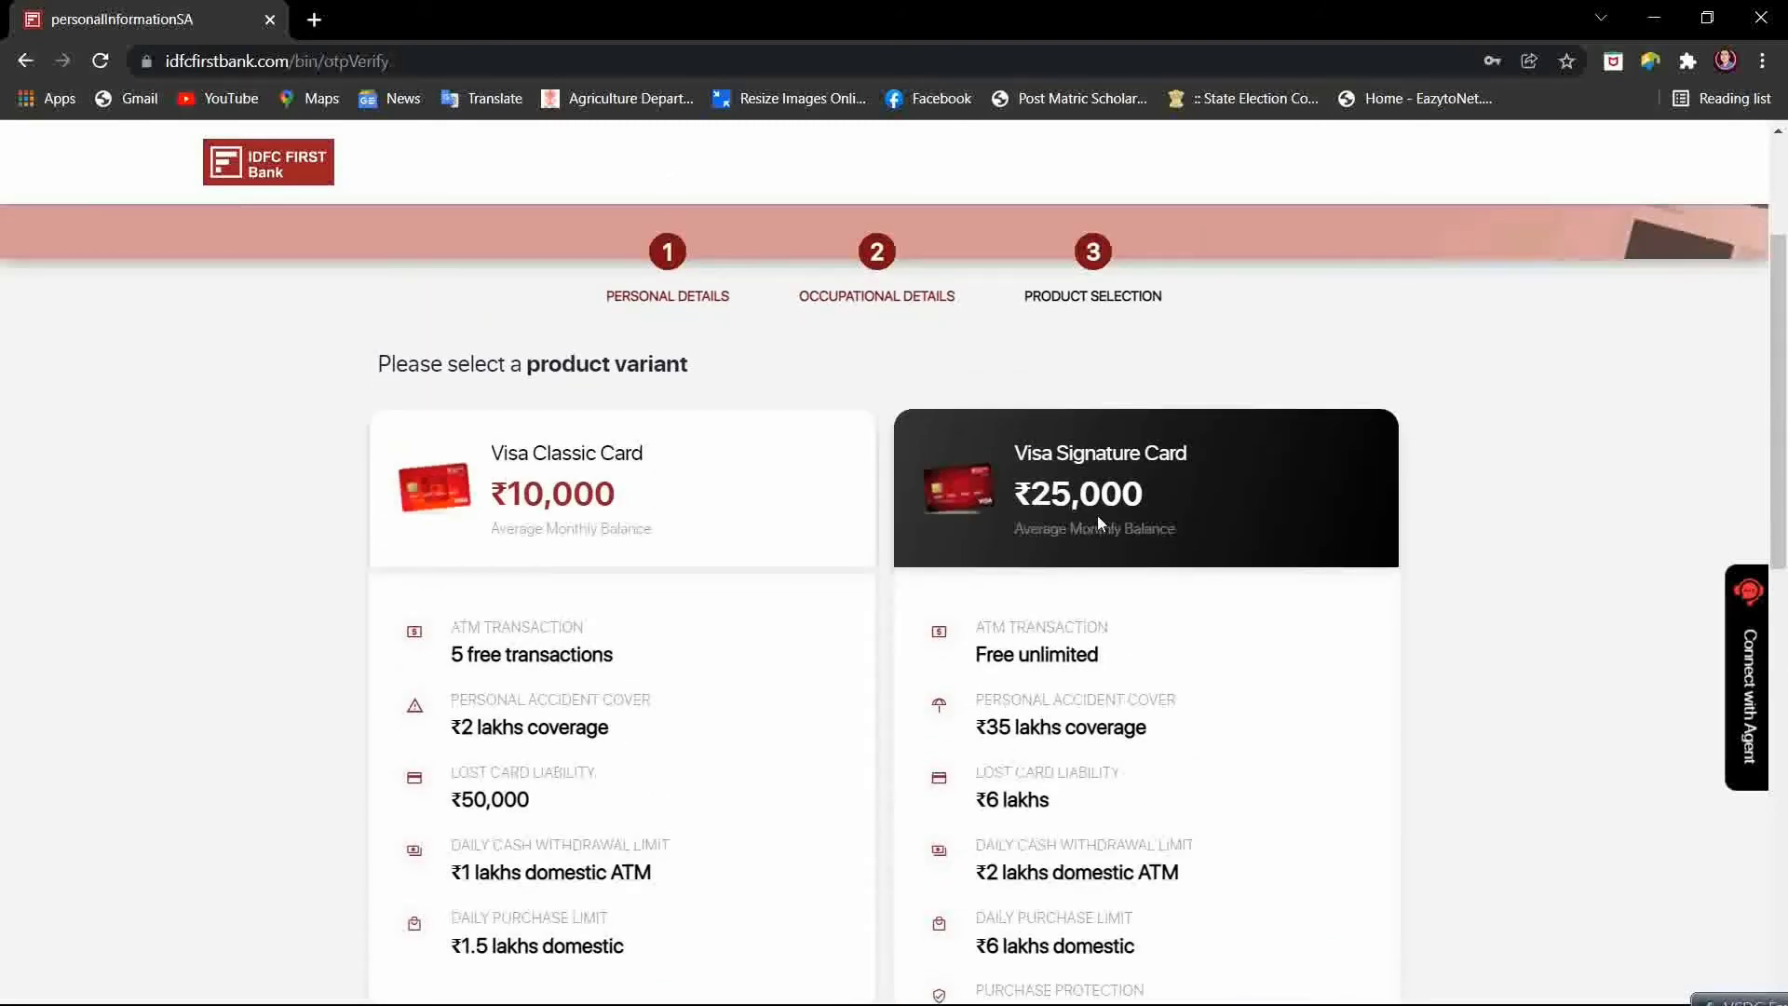
pyautogui.moveTo(1032, 508); pyautogui.dragTo(1134, 518)
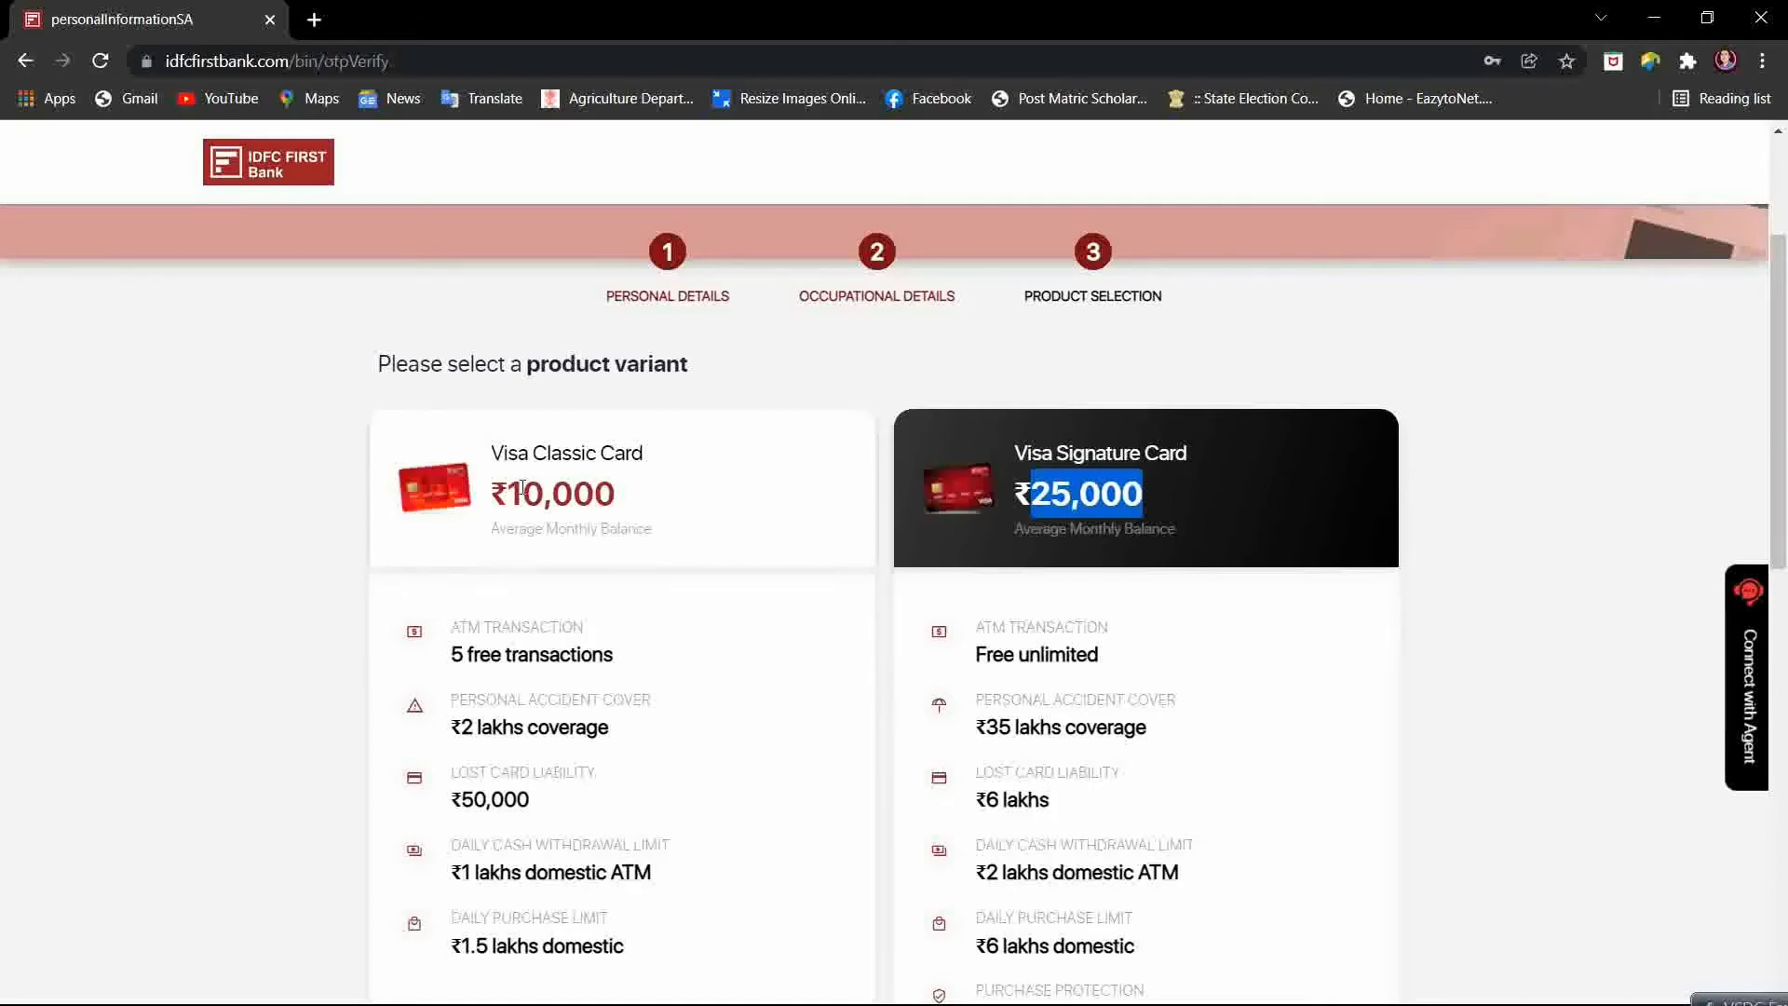
pyautogui.moveTo(523, 486); pyautogui.dragTo(809, 556)
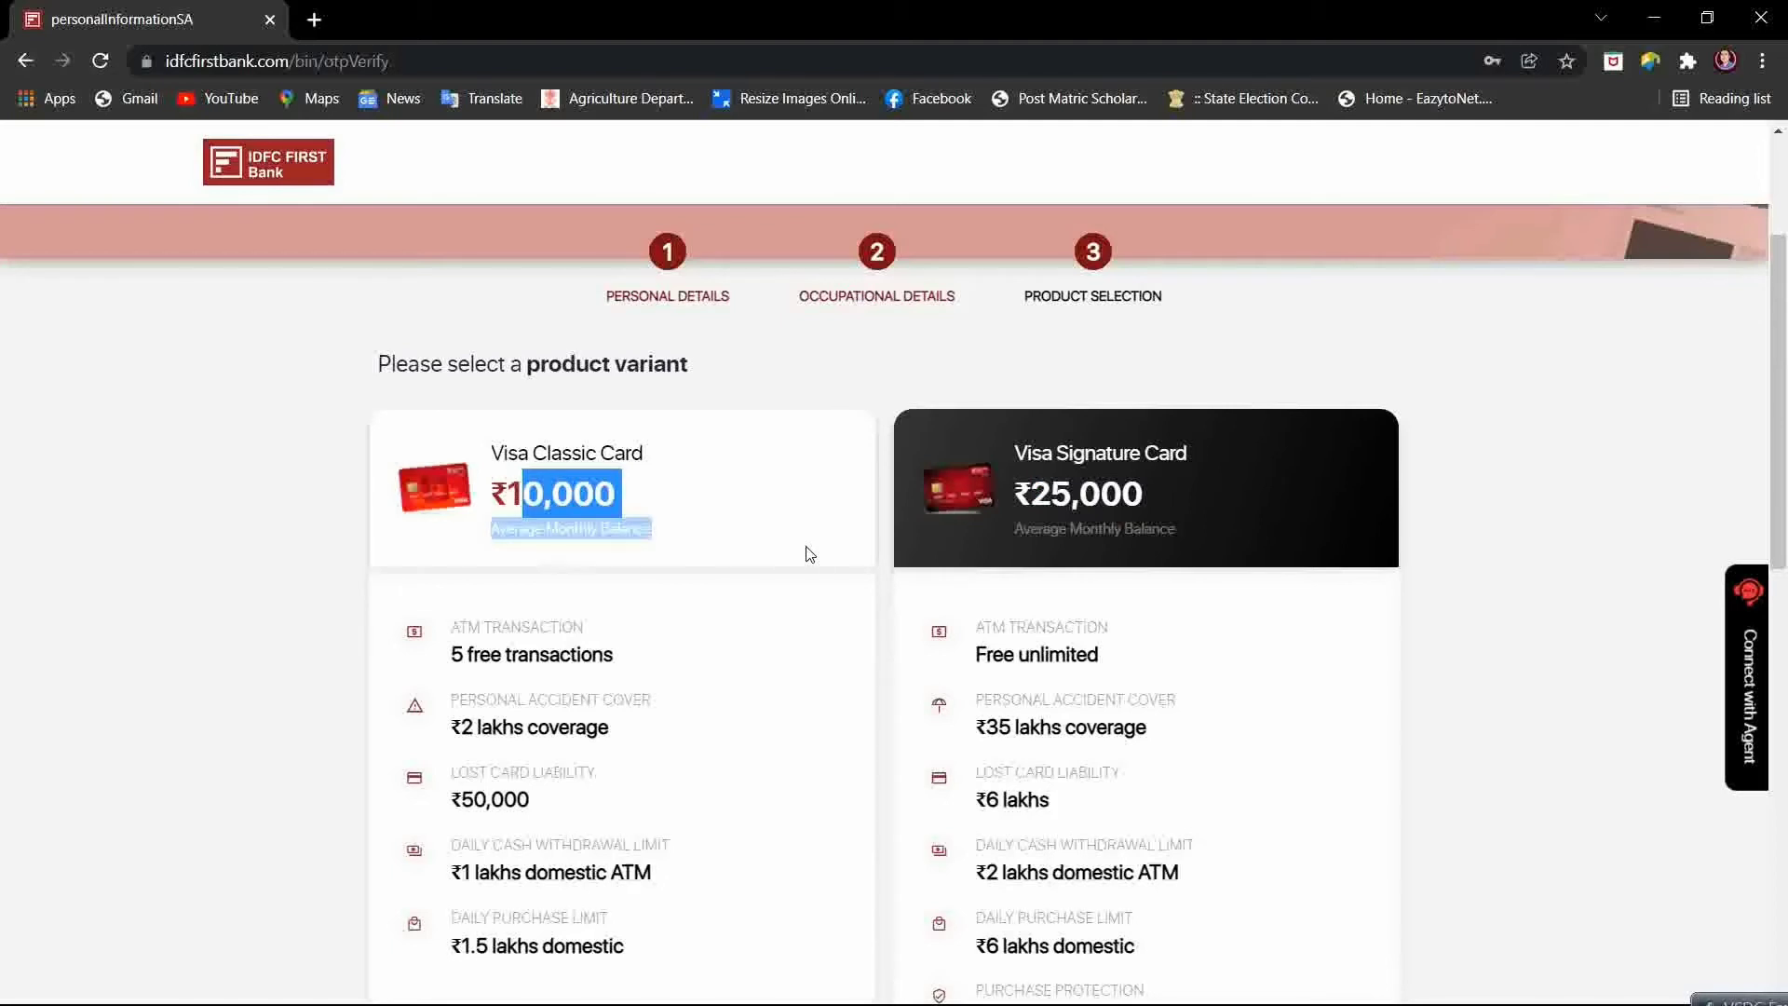
pyautogui.scroll(-10, 810, 554)
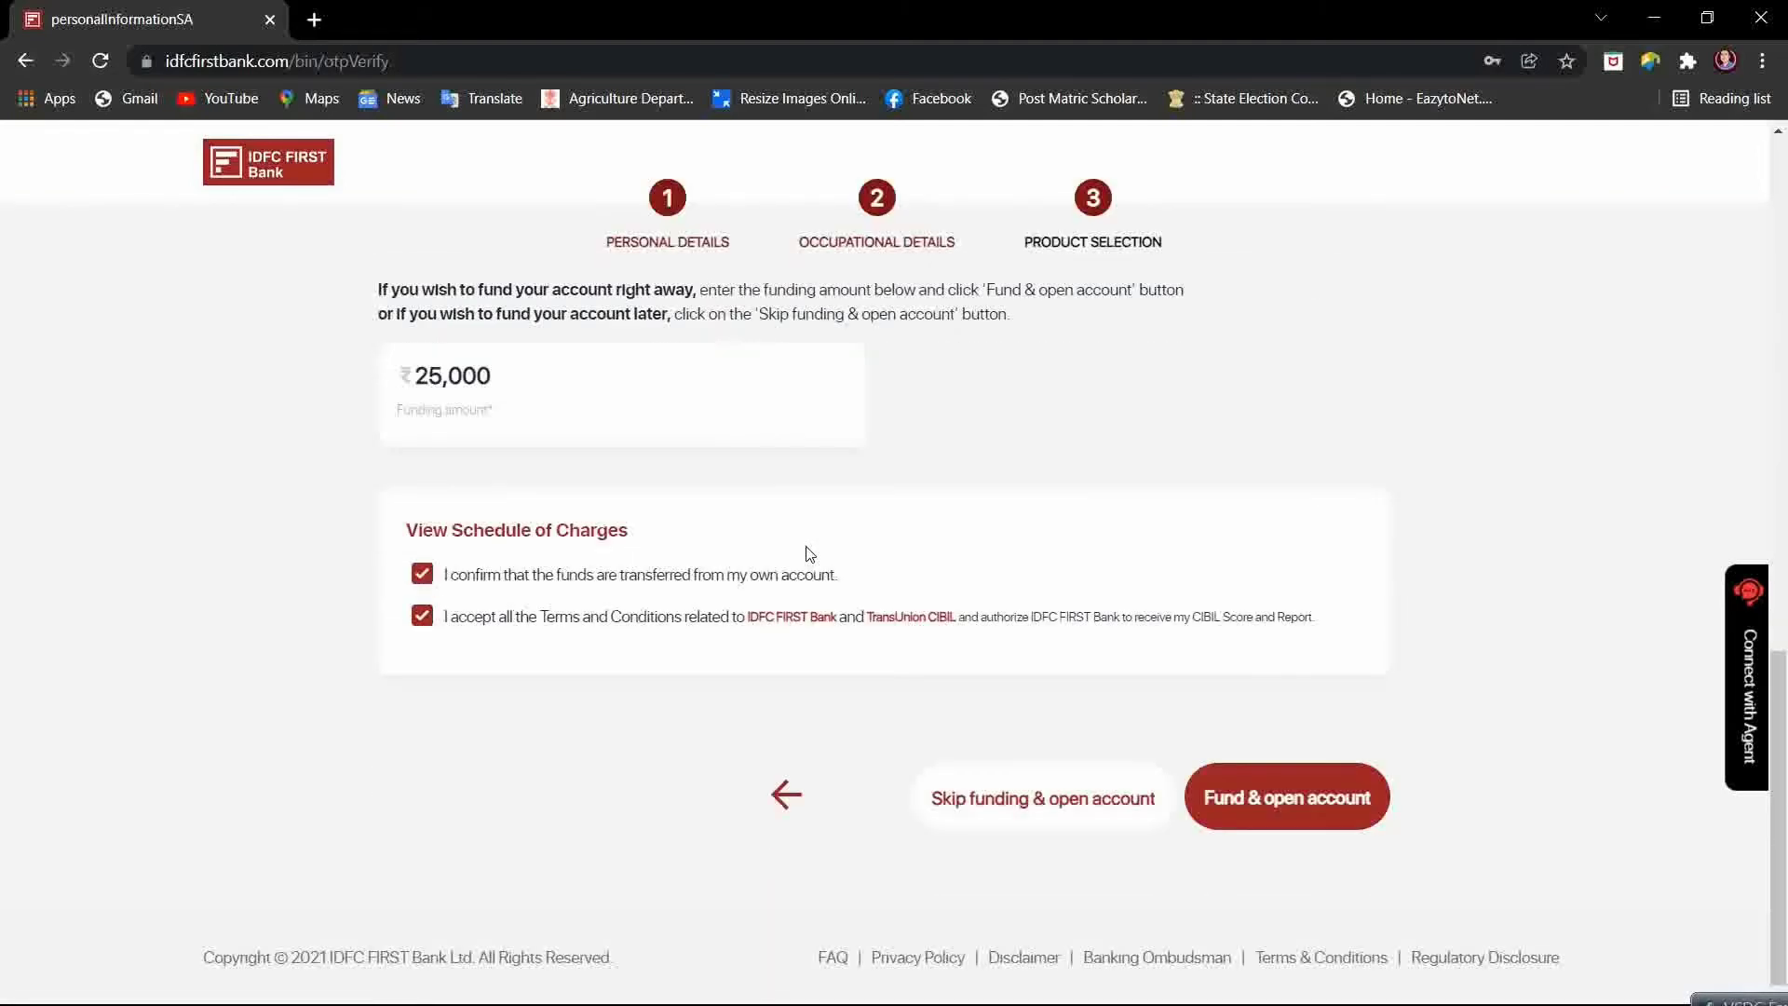
pyautogui.scroll(4, 808, 552)
pyautogui.scroll(-1, 808, 553)
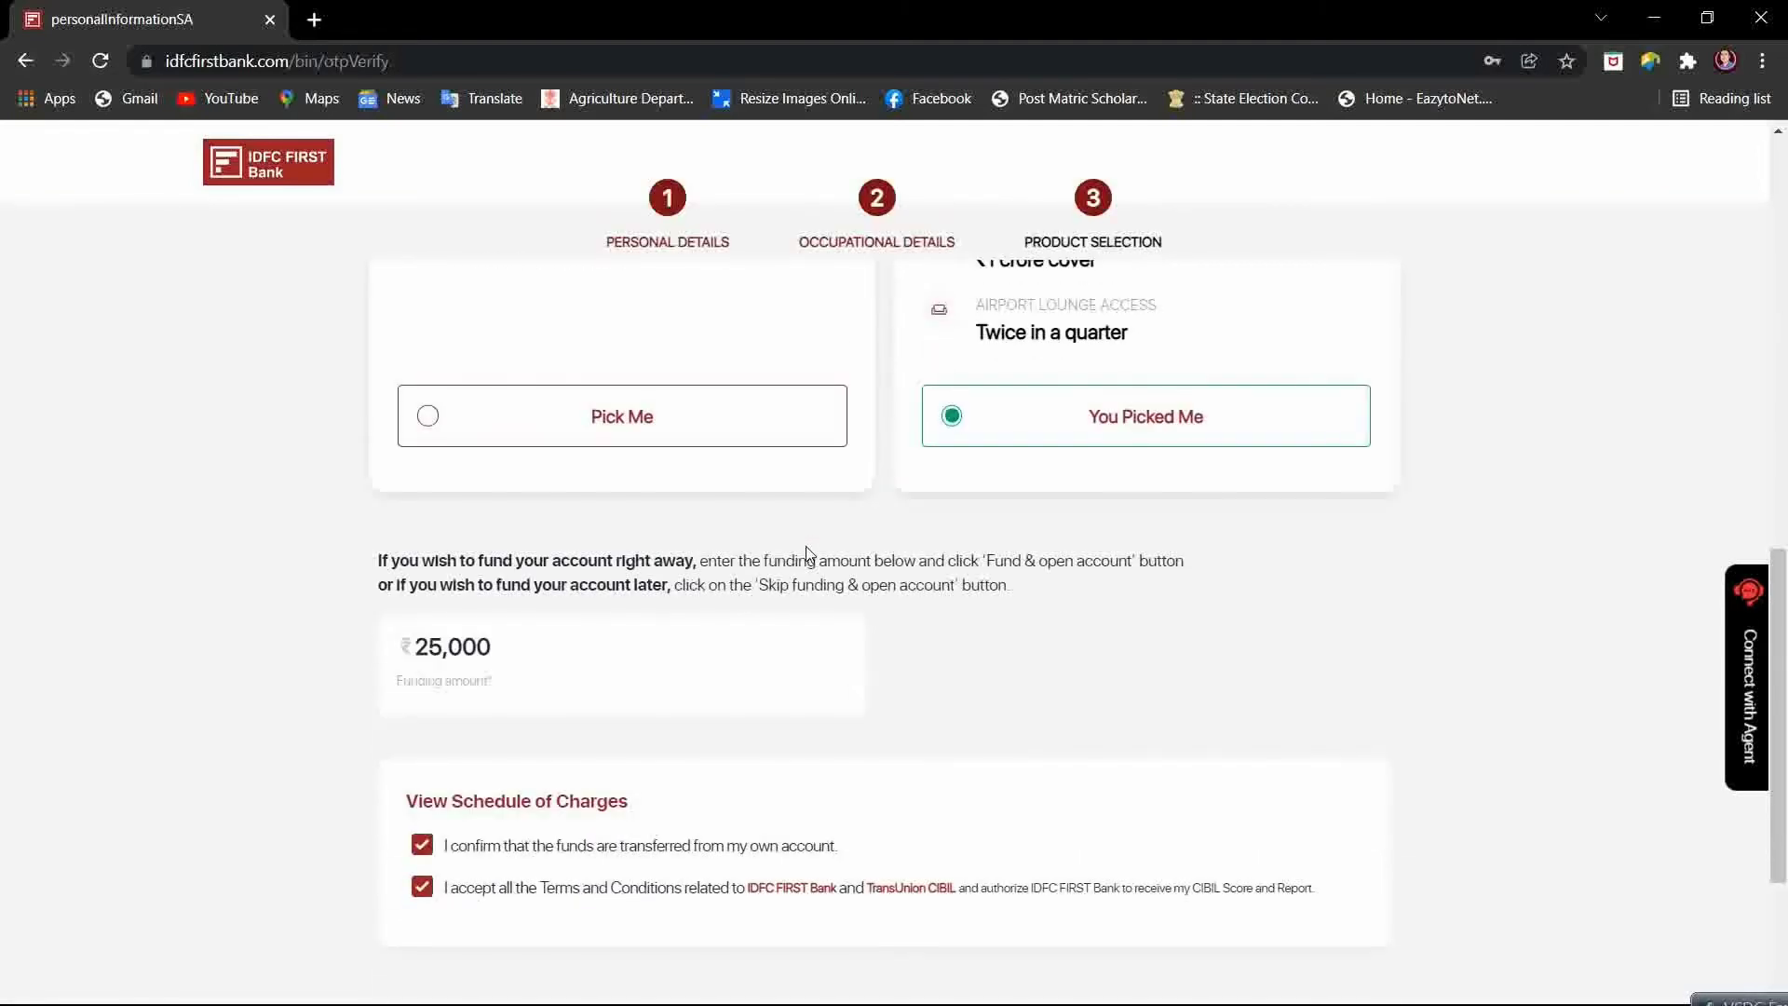
pyautogui.scroll(-3, 807, 552)
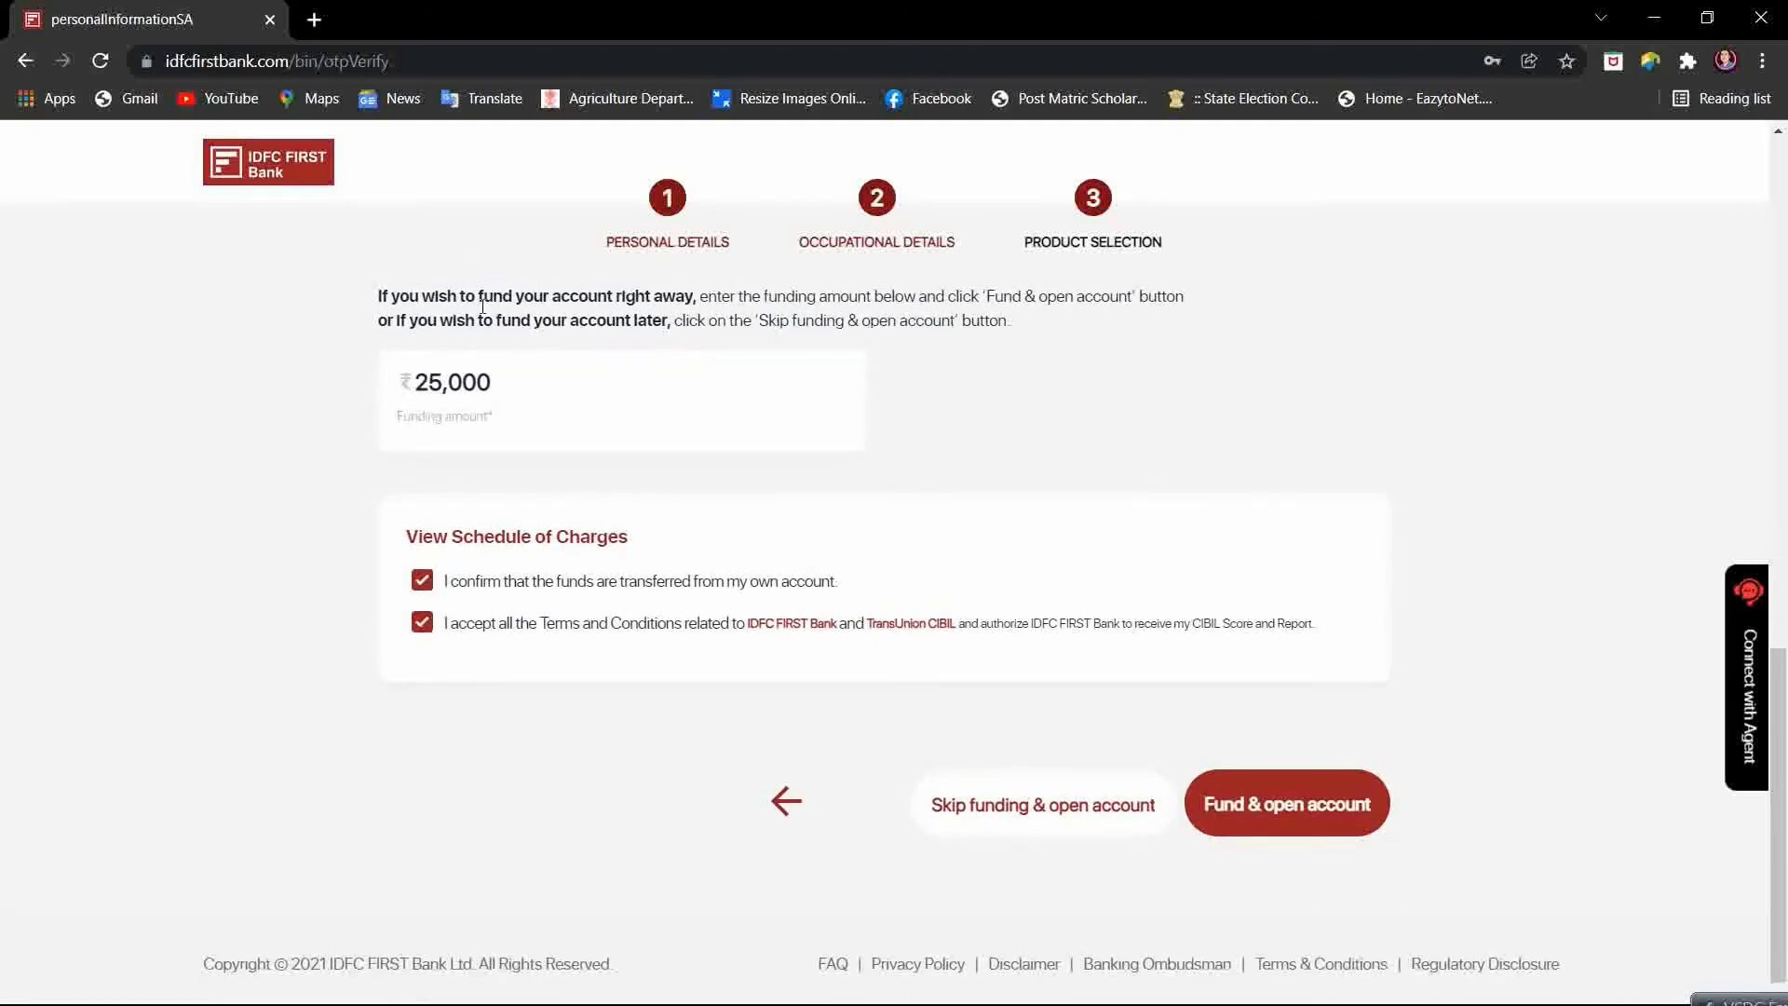
# Check the funding amount and its allowed range, then open the account without funding it
pyautogui.click(505, 375)
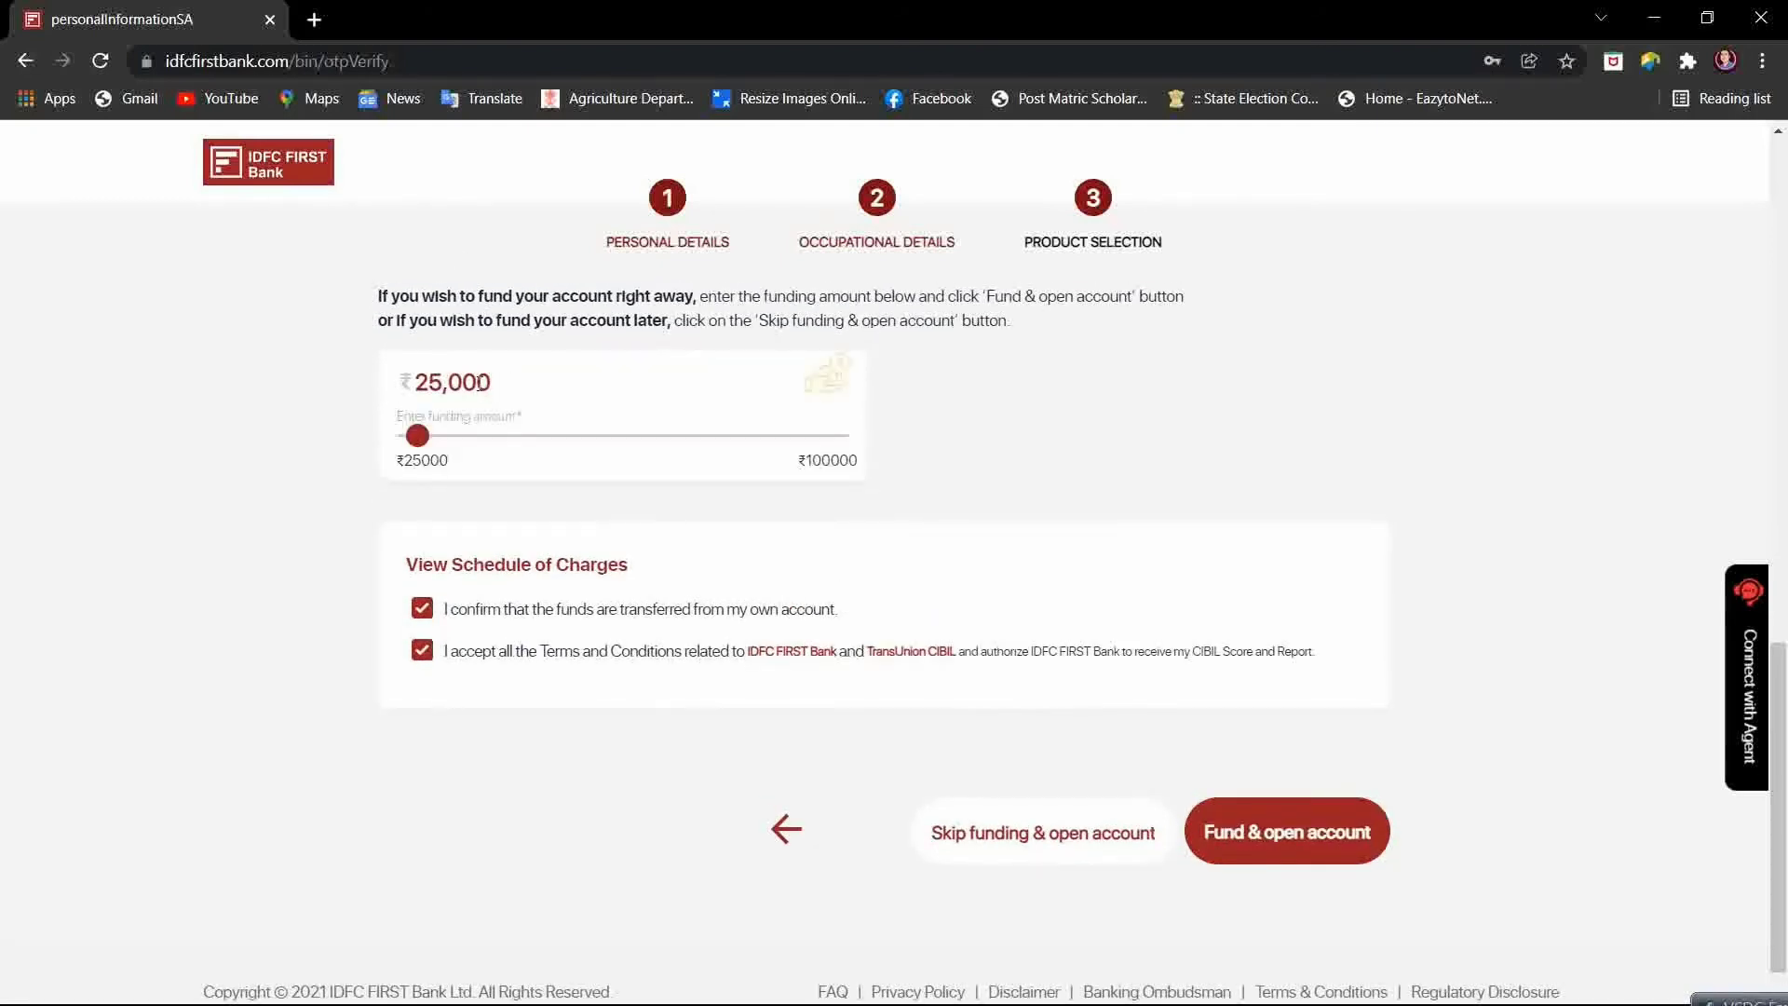
pyautogui.moveTo(491, 382); pyautogui.dragTo(418, 380)
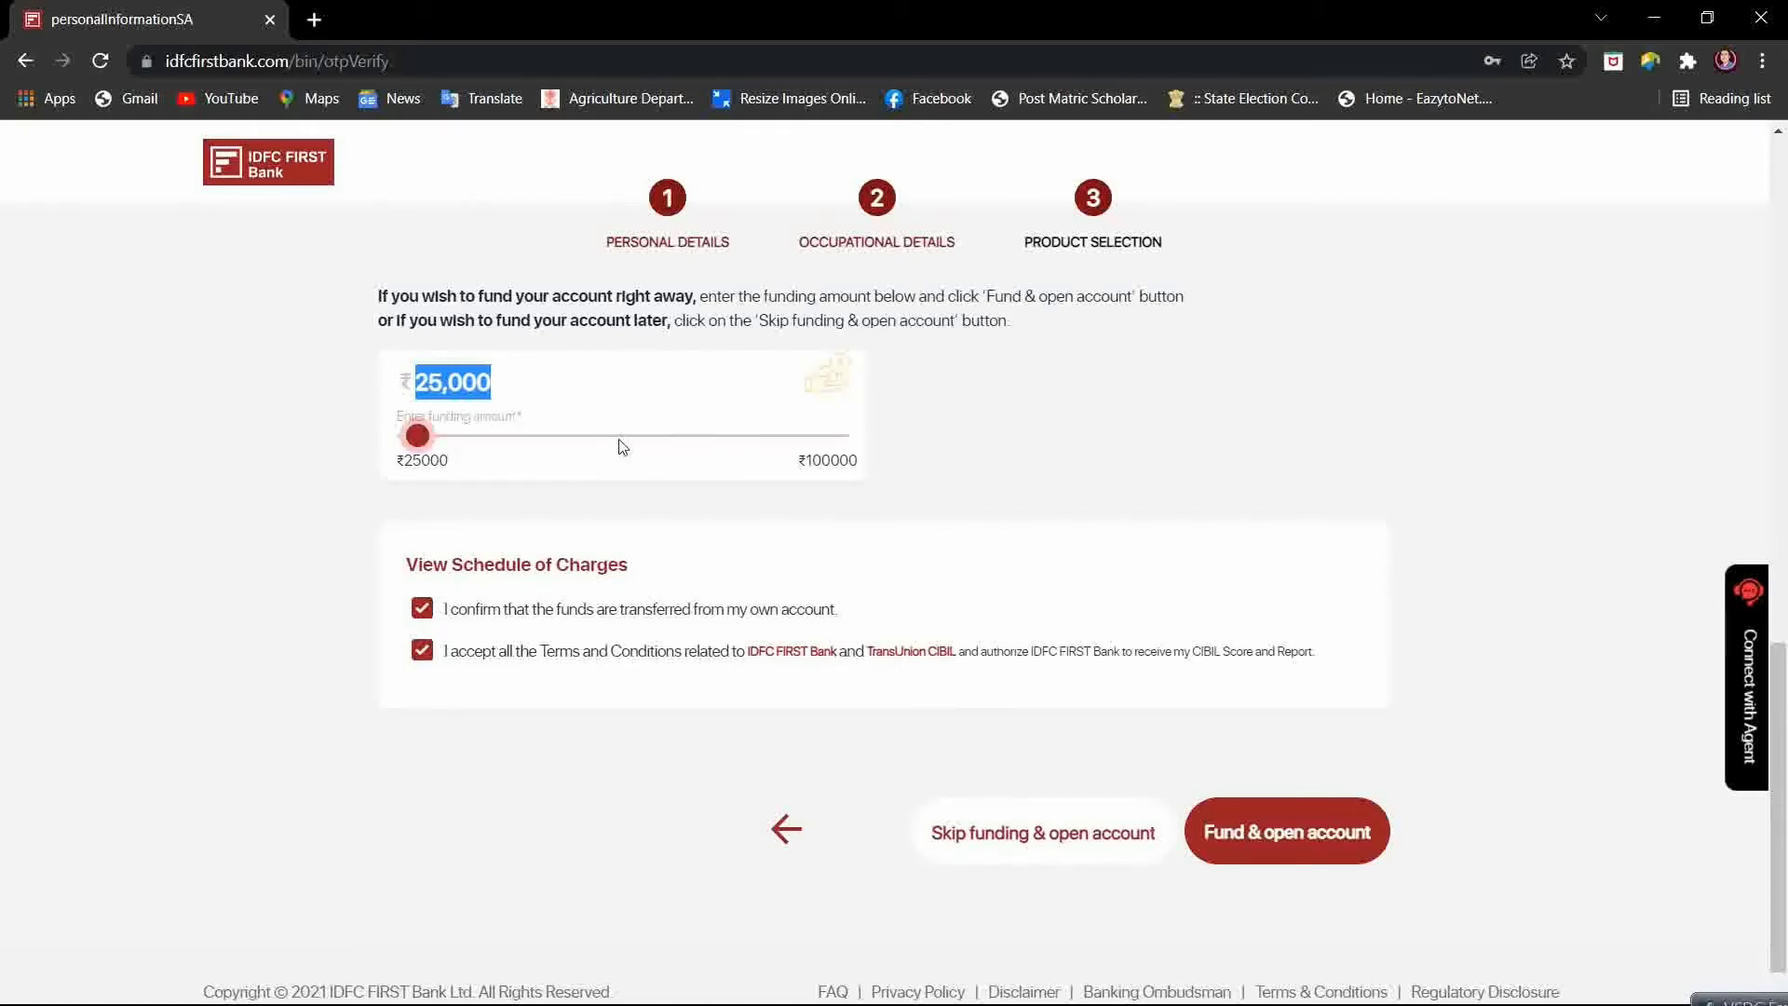
pyautogui.scroll(-1, 622, 446)
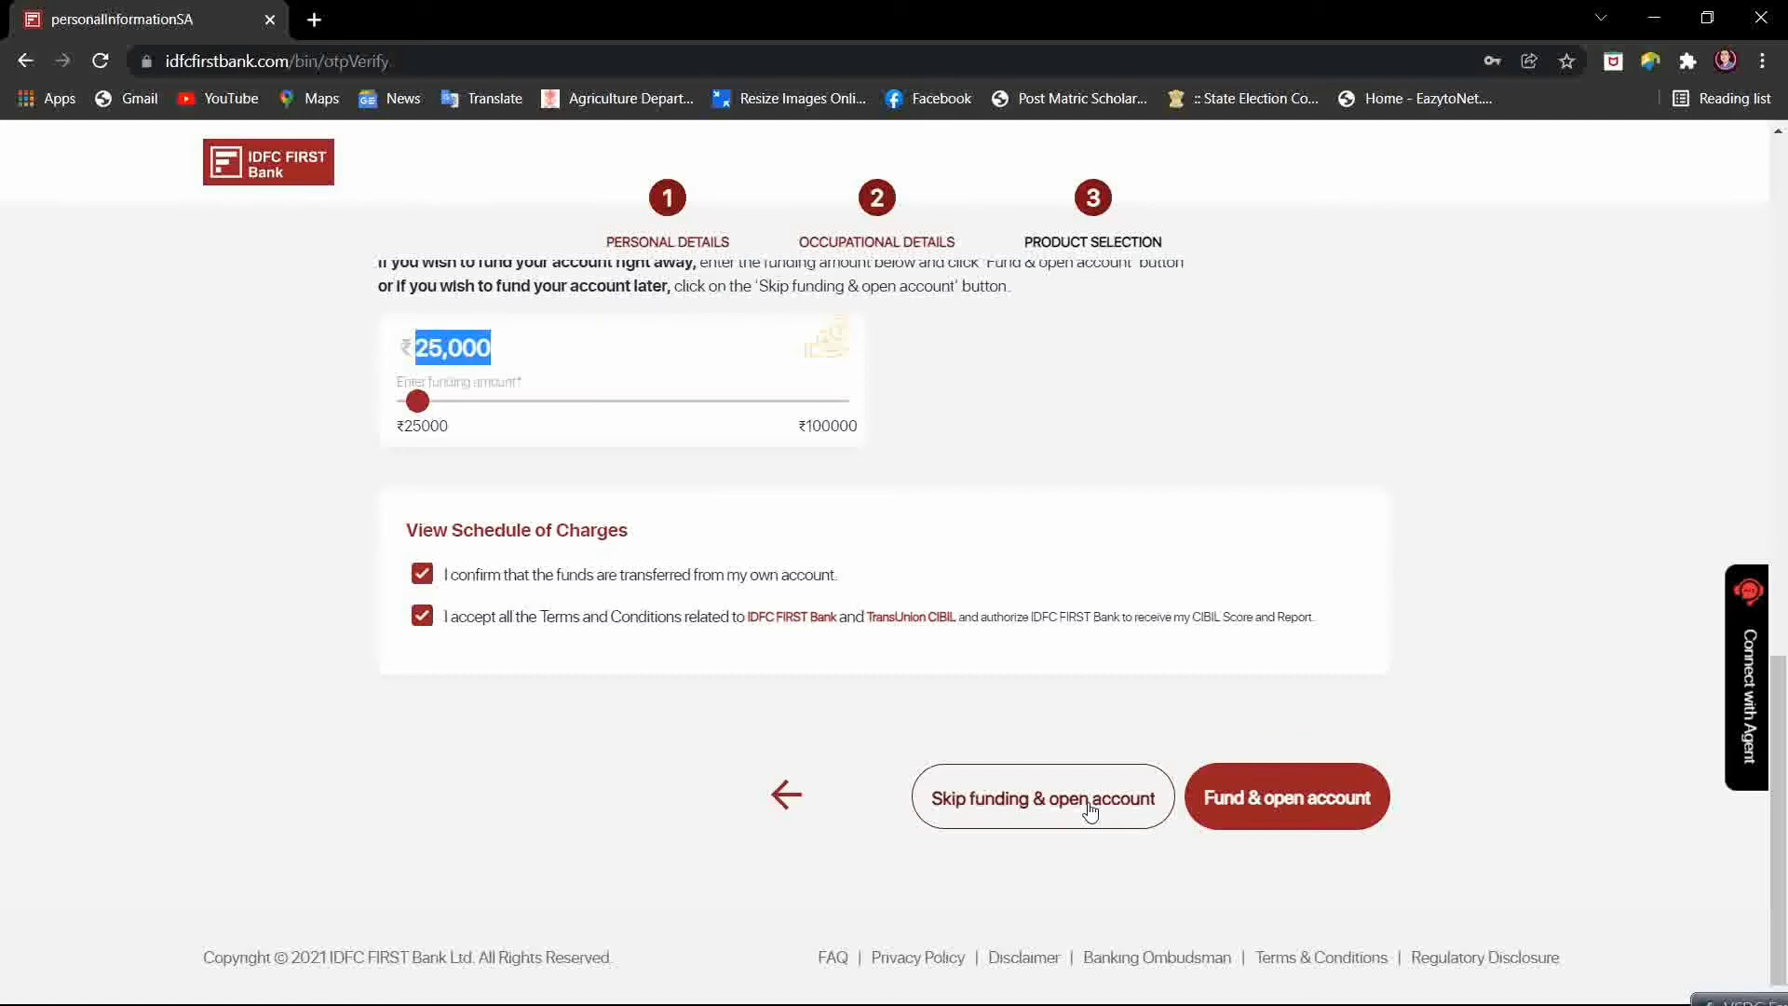
pyautogui.scroll(1, 1091, 811)
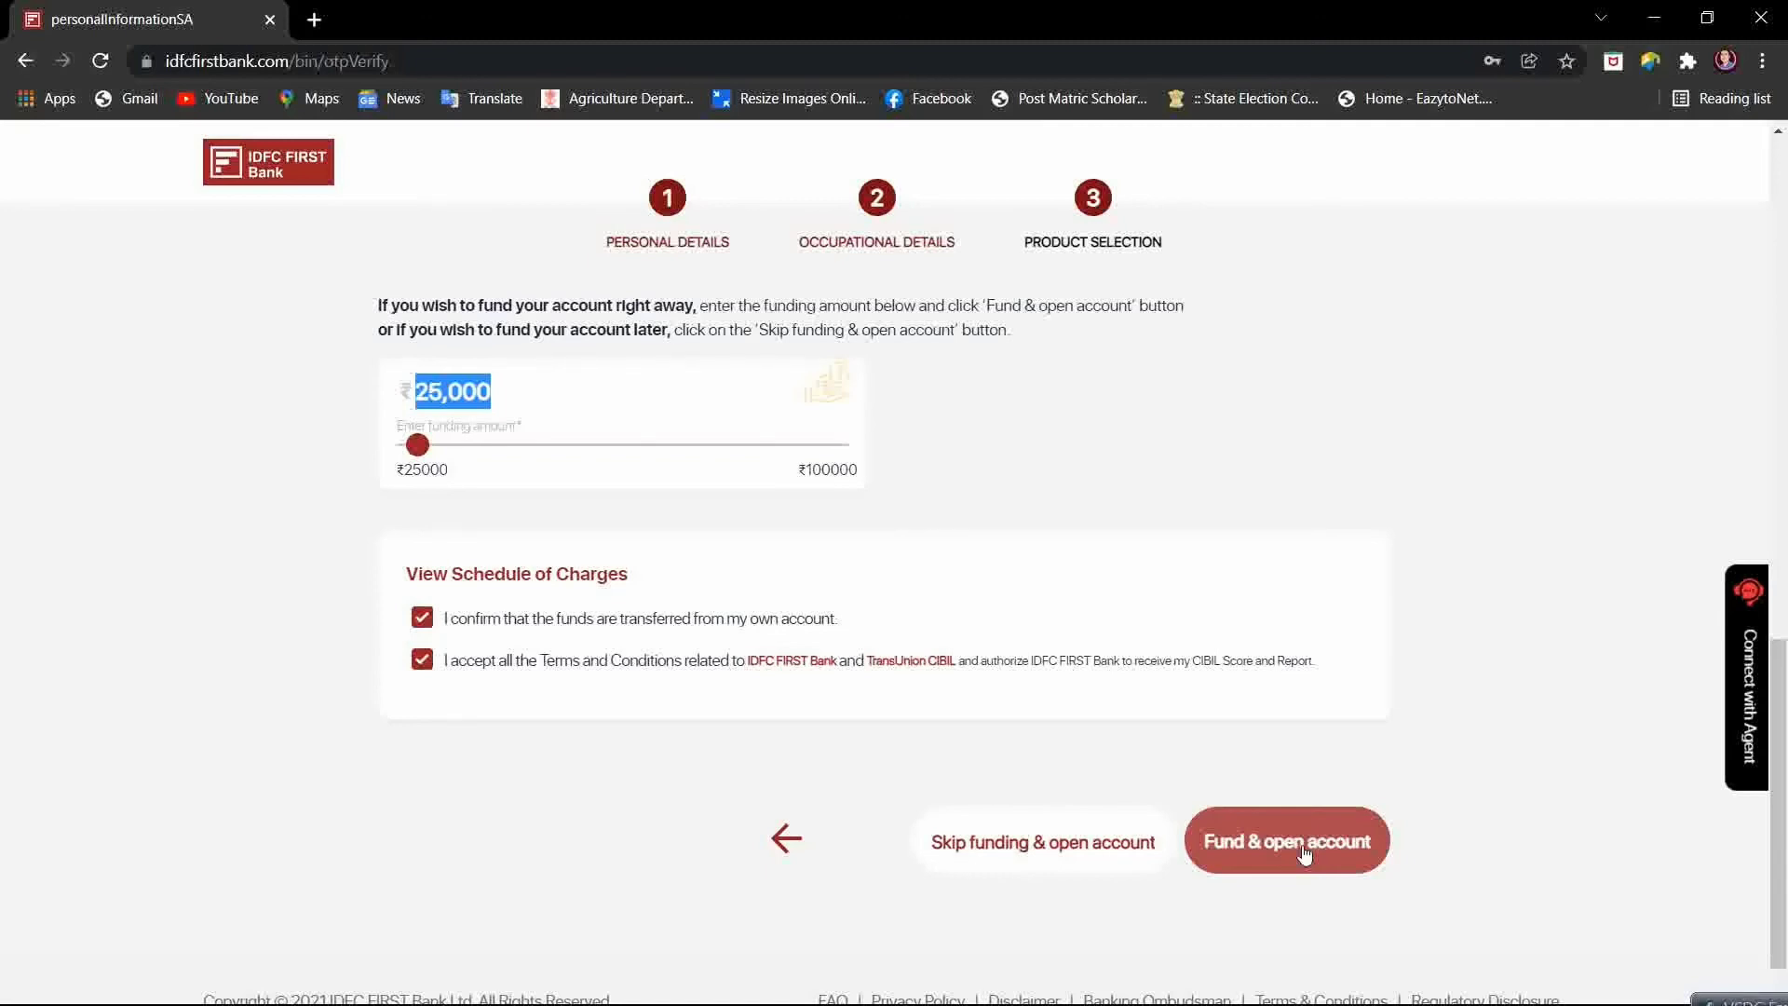
pyautogui.scroll(3, 1302, 847)
pyautogui.scroll(-4, 1302, 847)
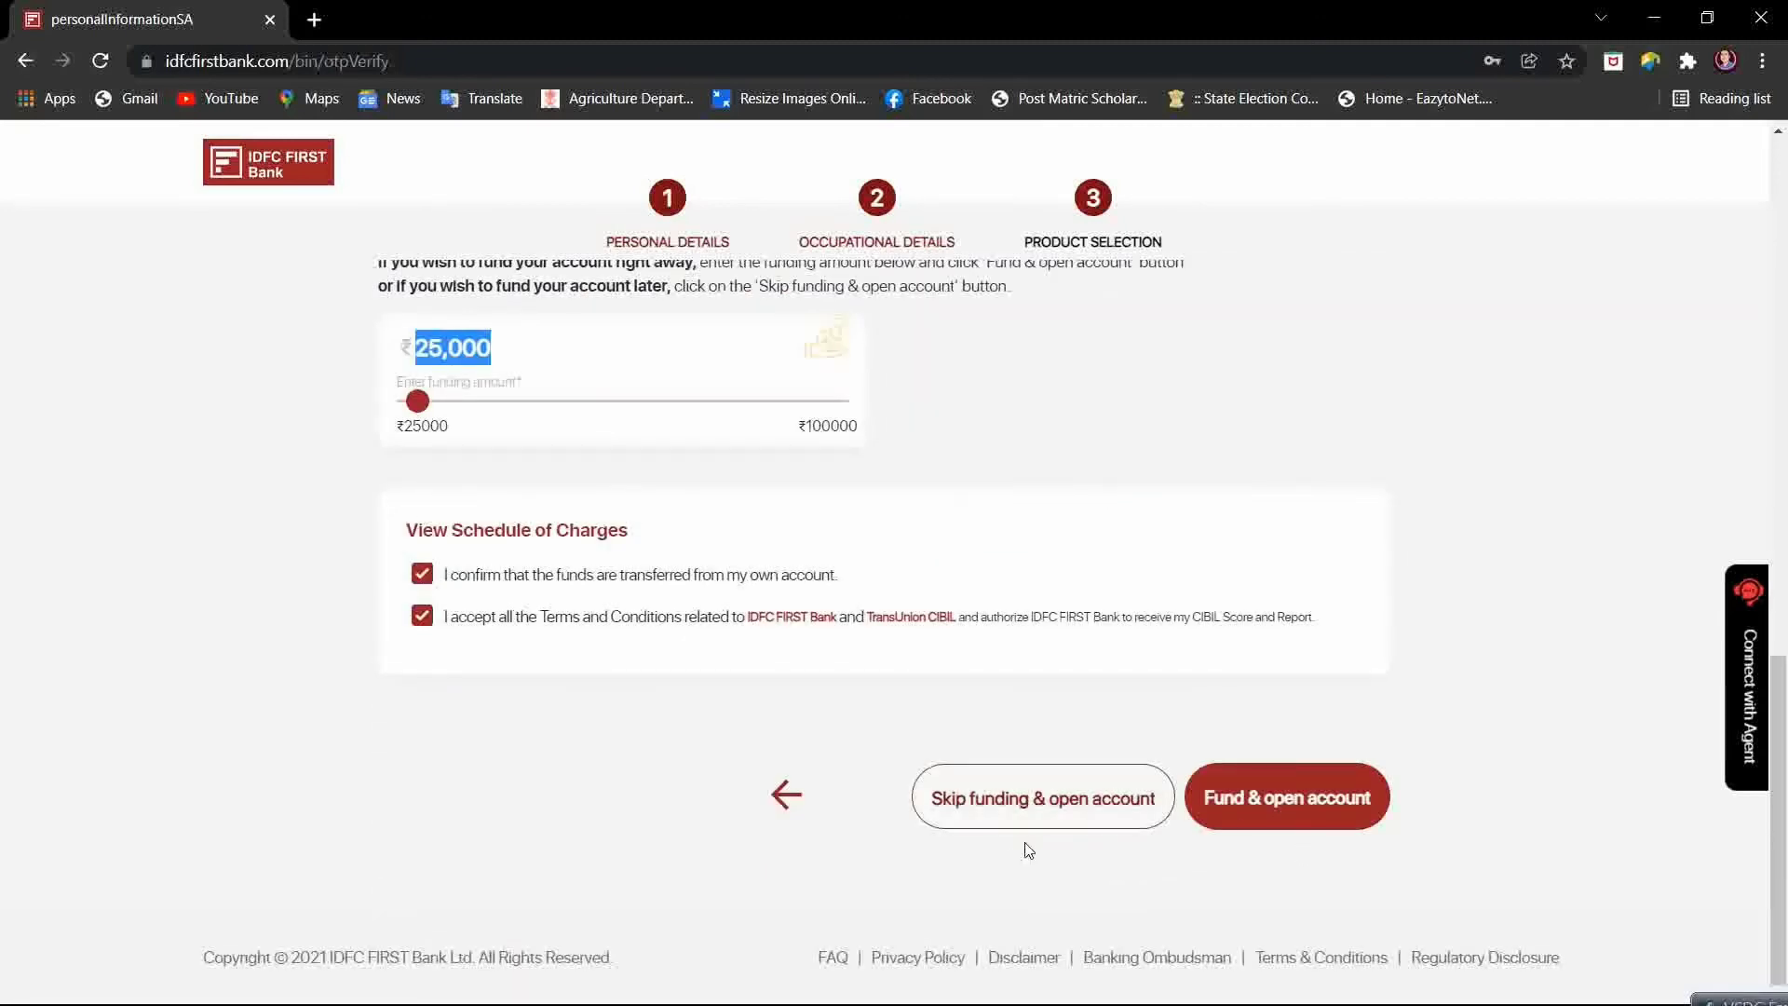
pyautogui.click(1051, 802)
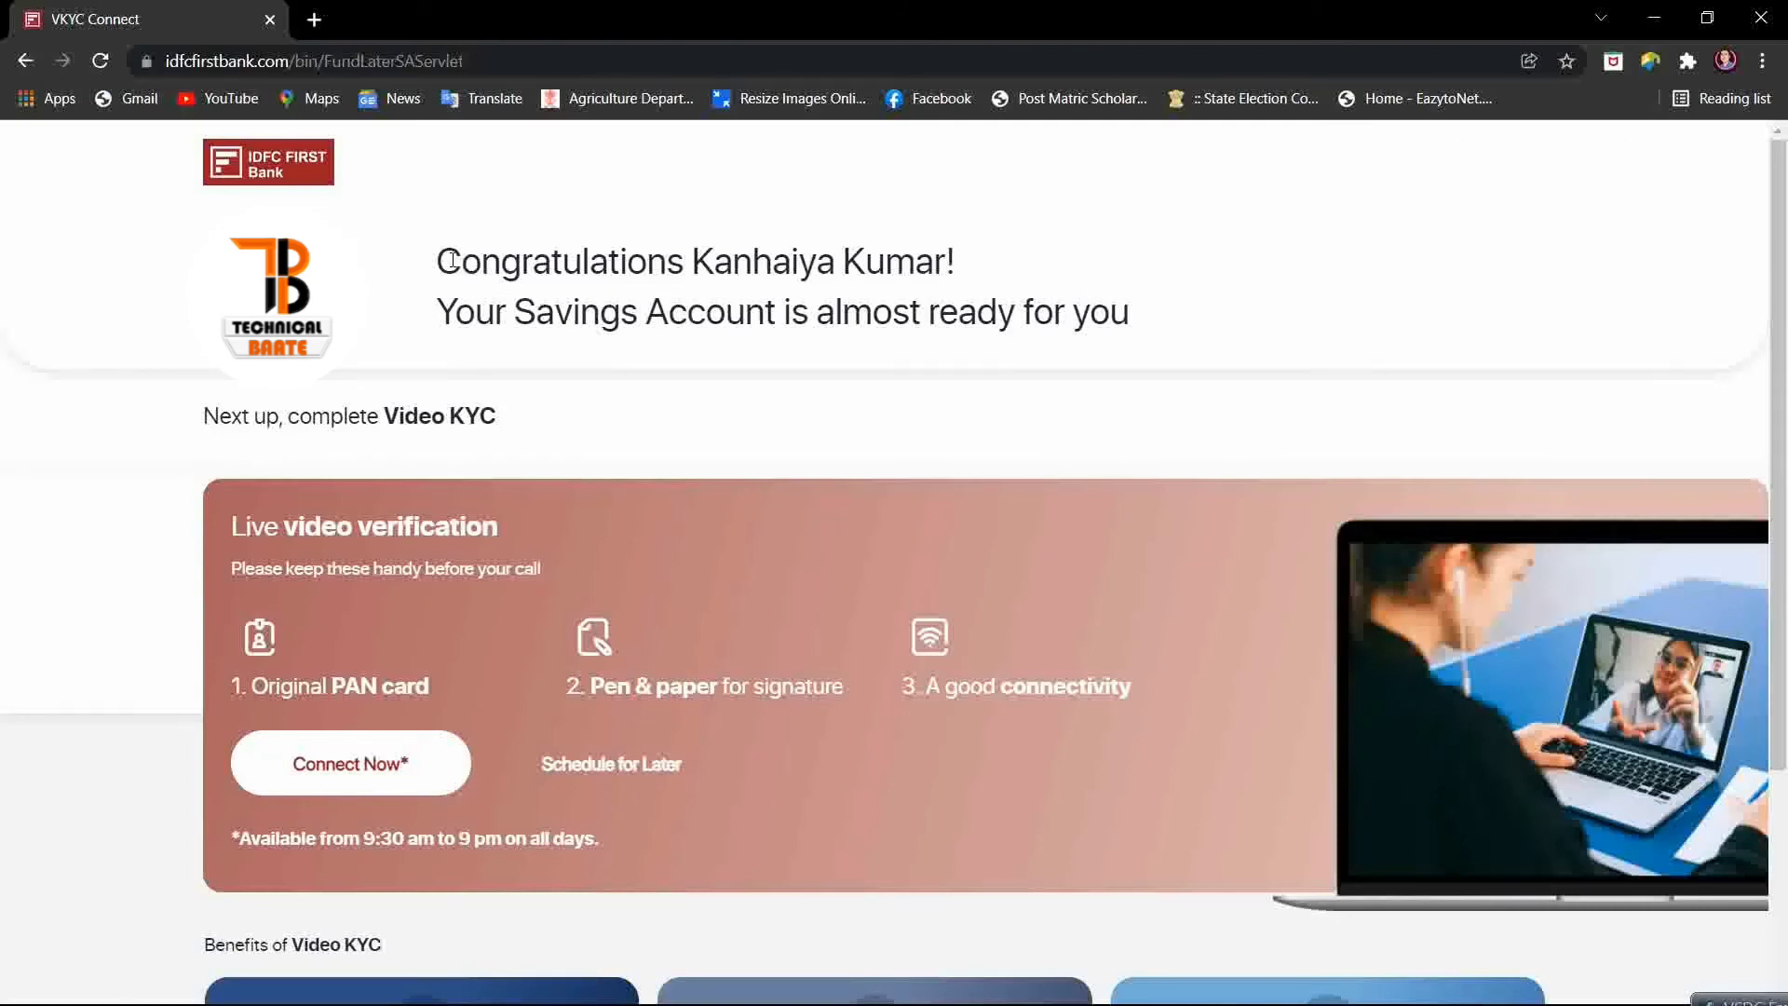
# Connect to the live Video KYC verification and allow the mandatory location, camera and microphone permissions
pyautogui.moveTo(451, 260); pyautogui.dragTo(1178, 330)
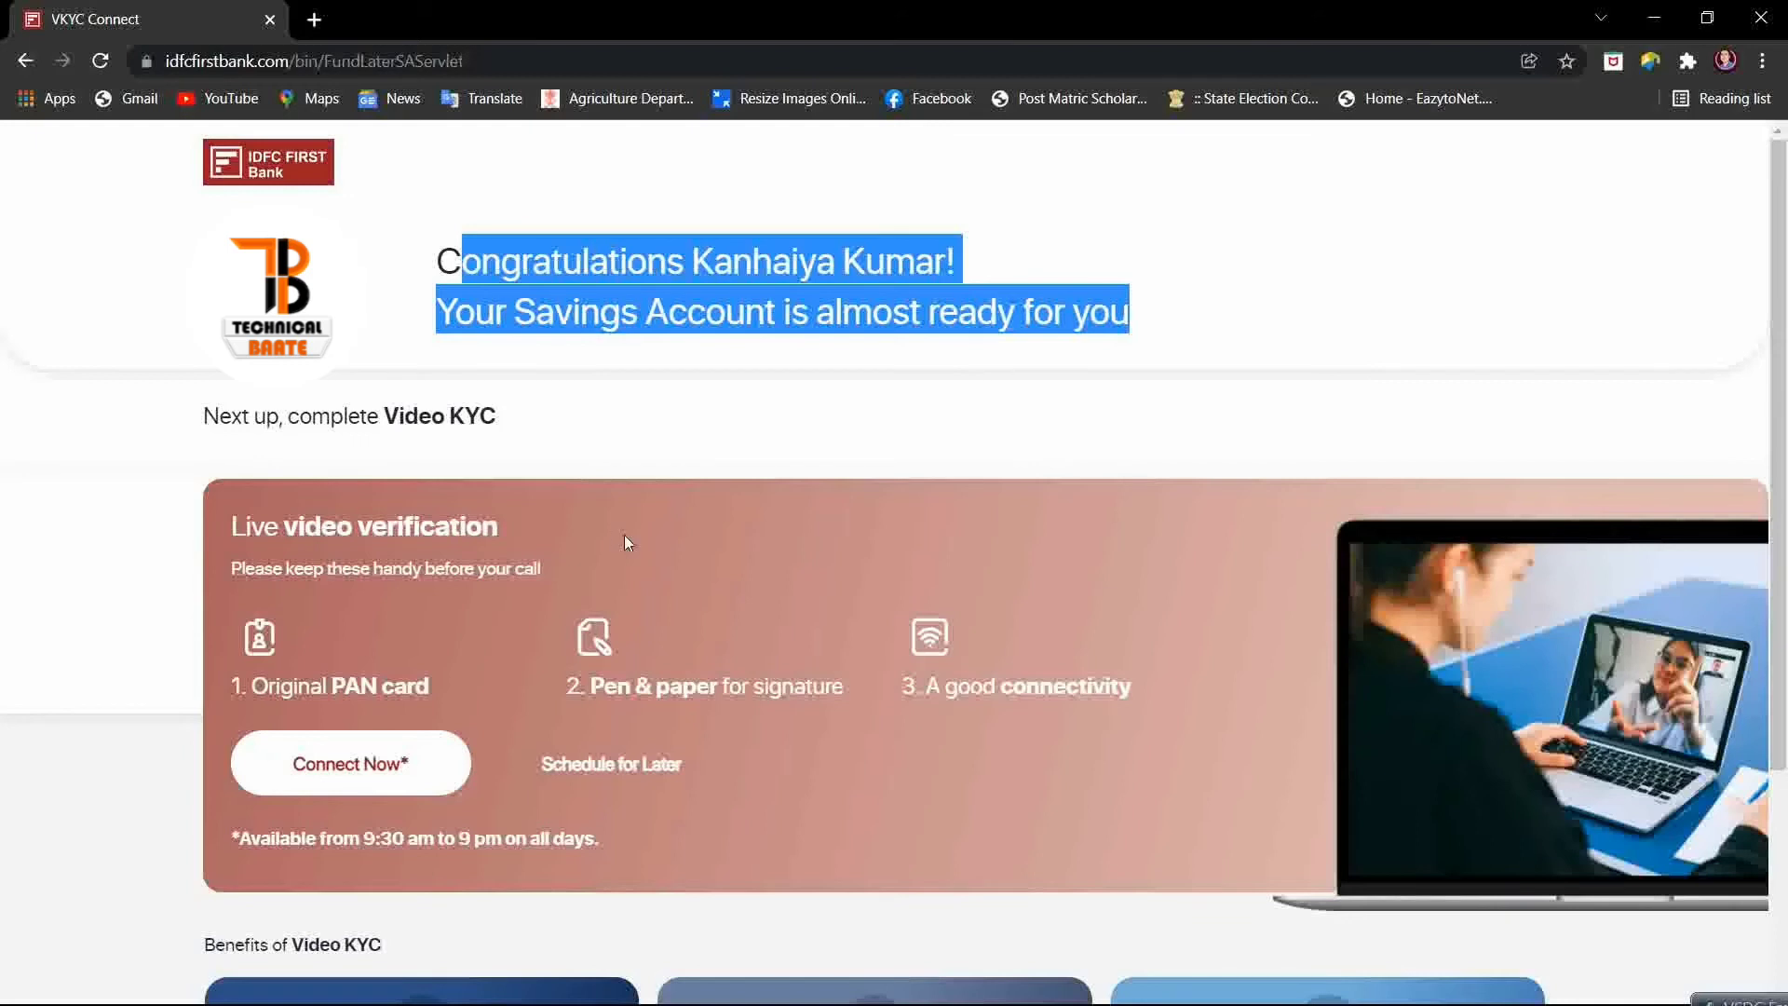
pyautogui.scroll(-3, 624, 537)
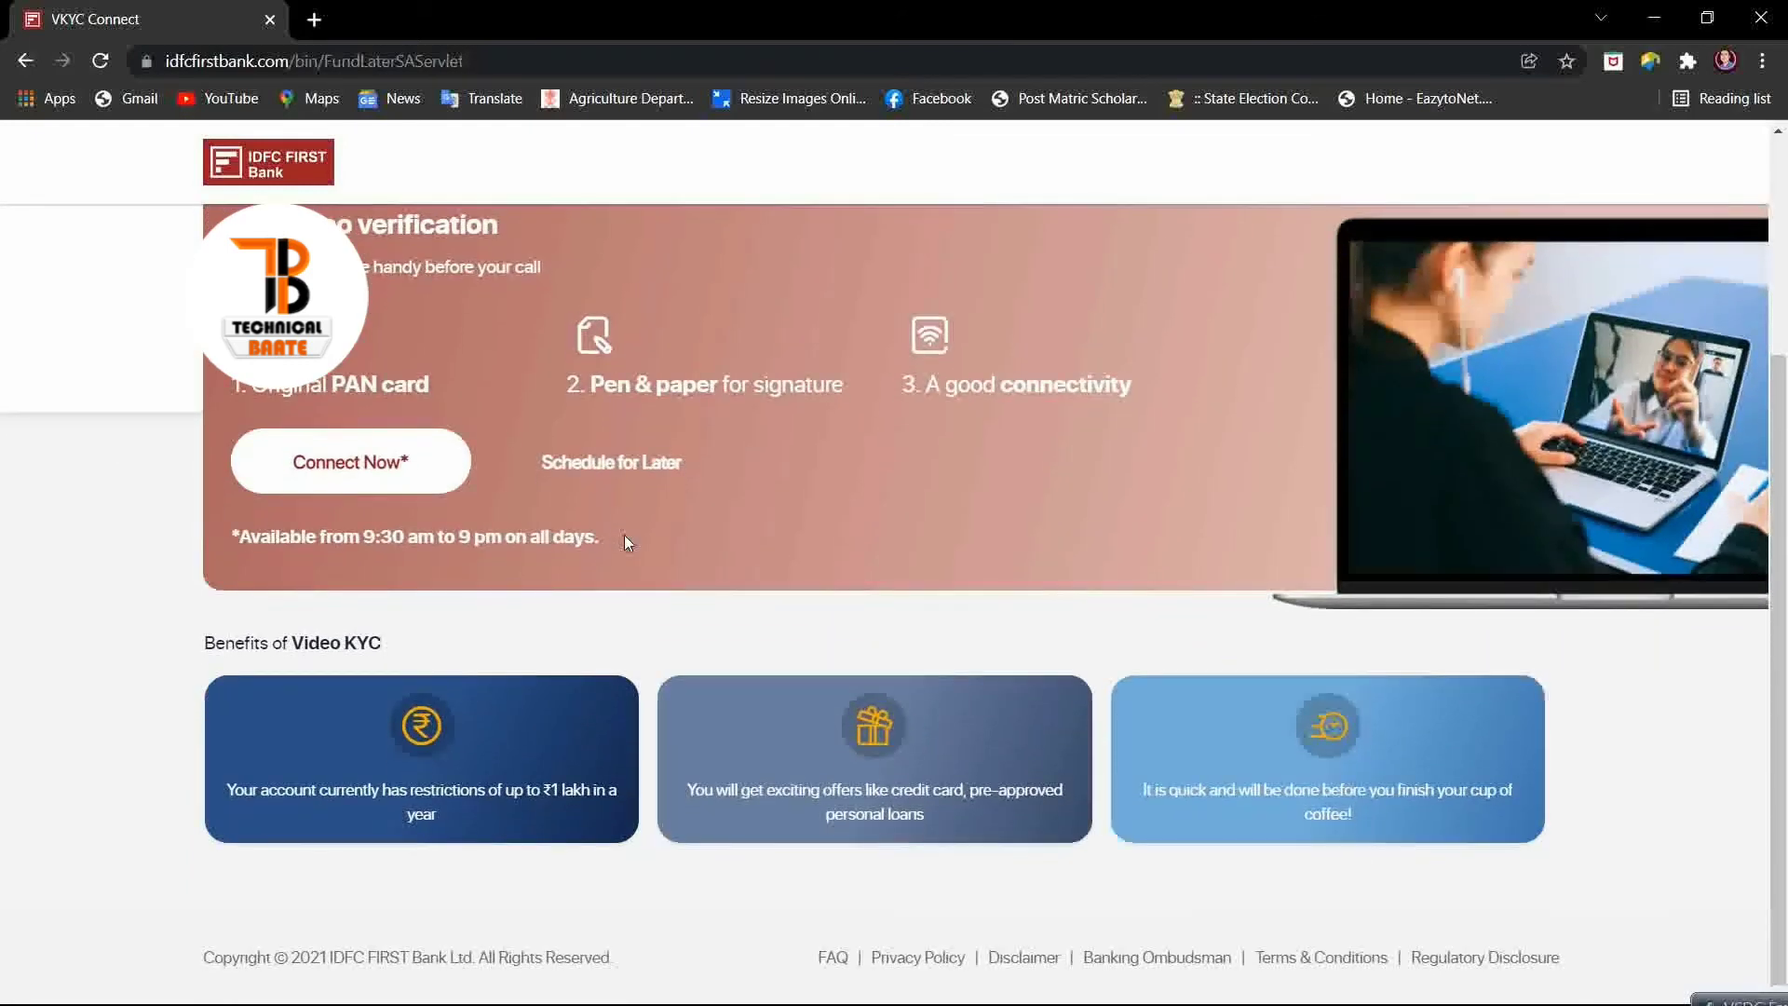
pyautogui.scroll(1, 624, 542)
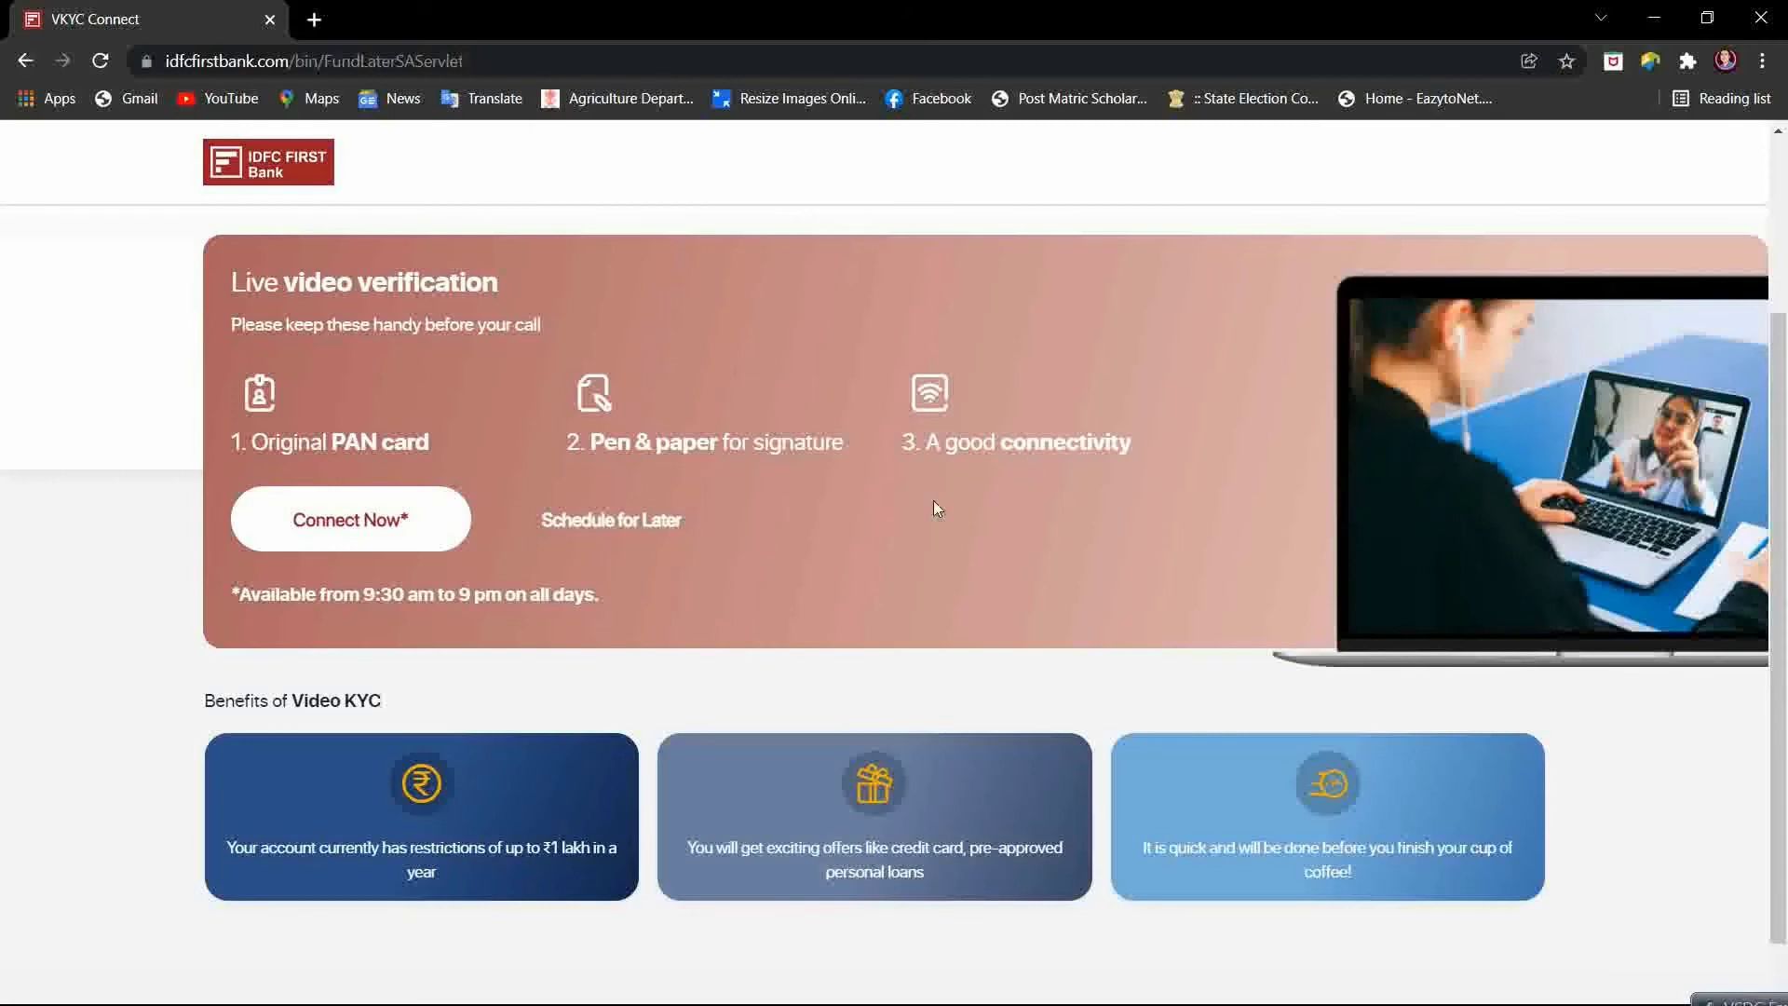
pyautogui.click(386, 518)
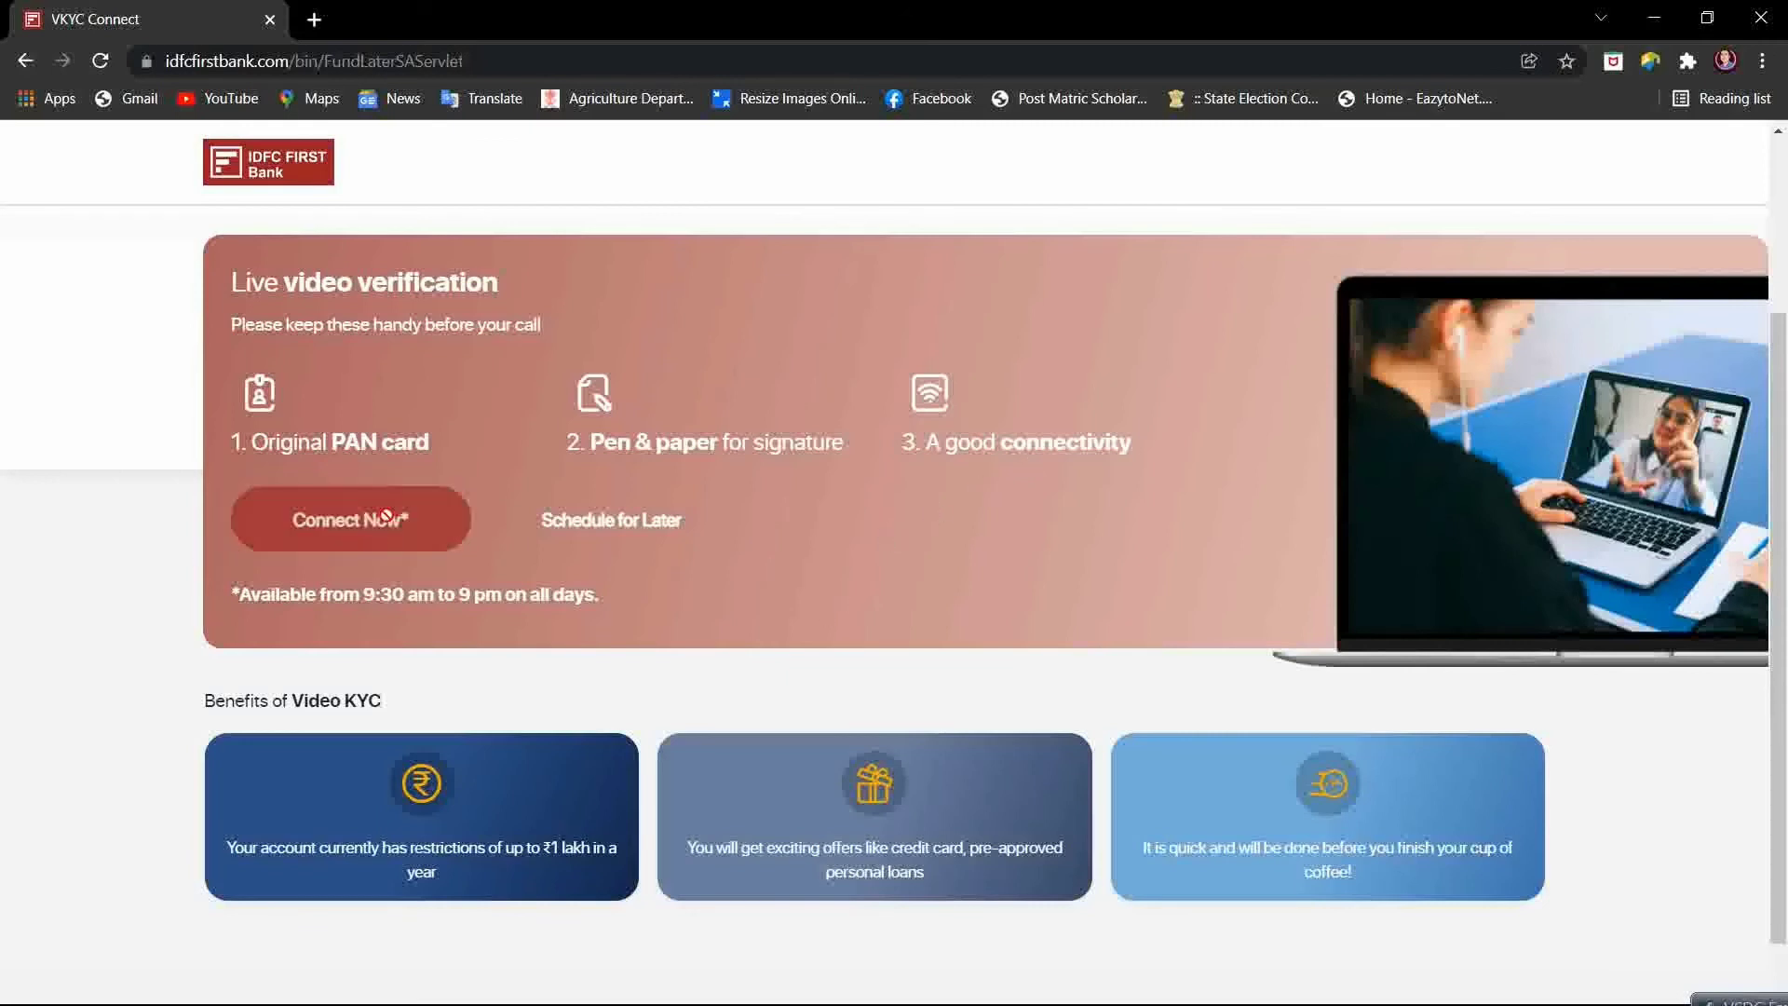
pyautogui.click(655, 517)
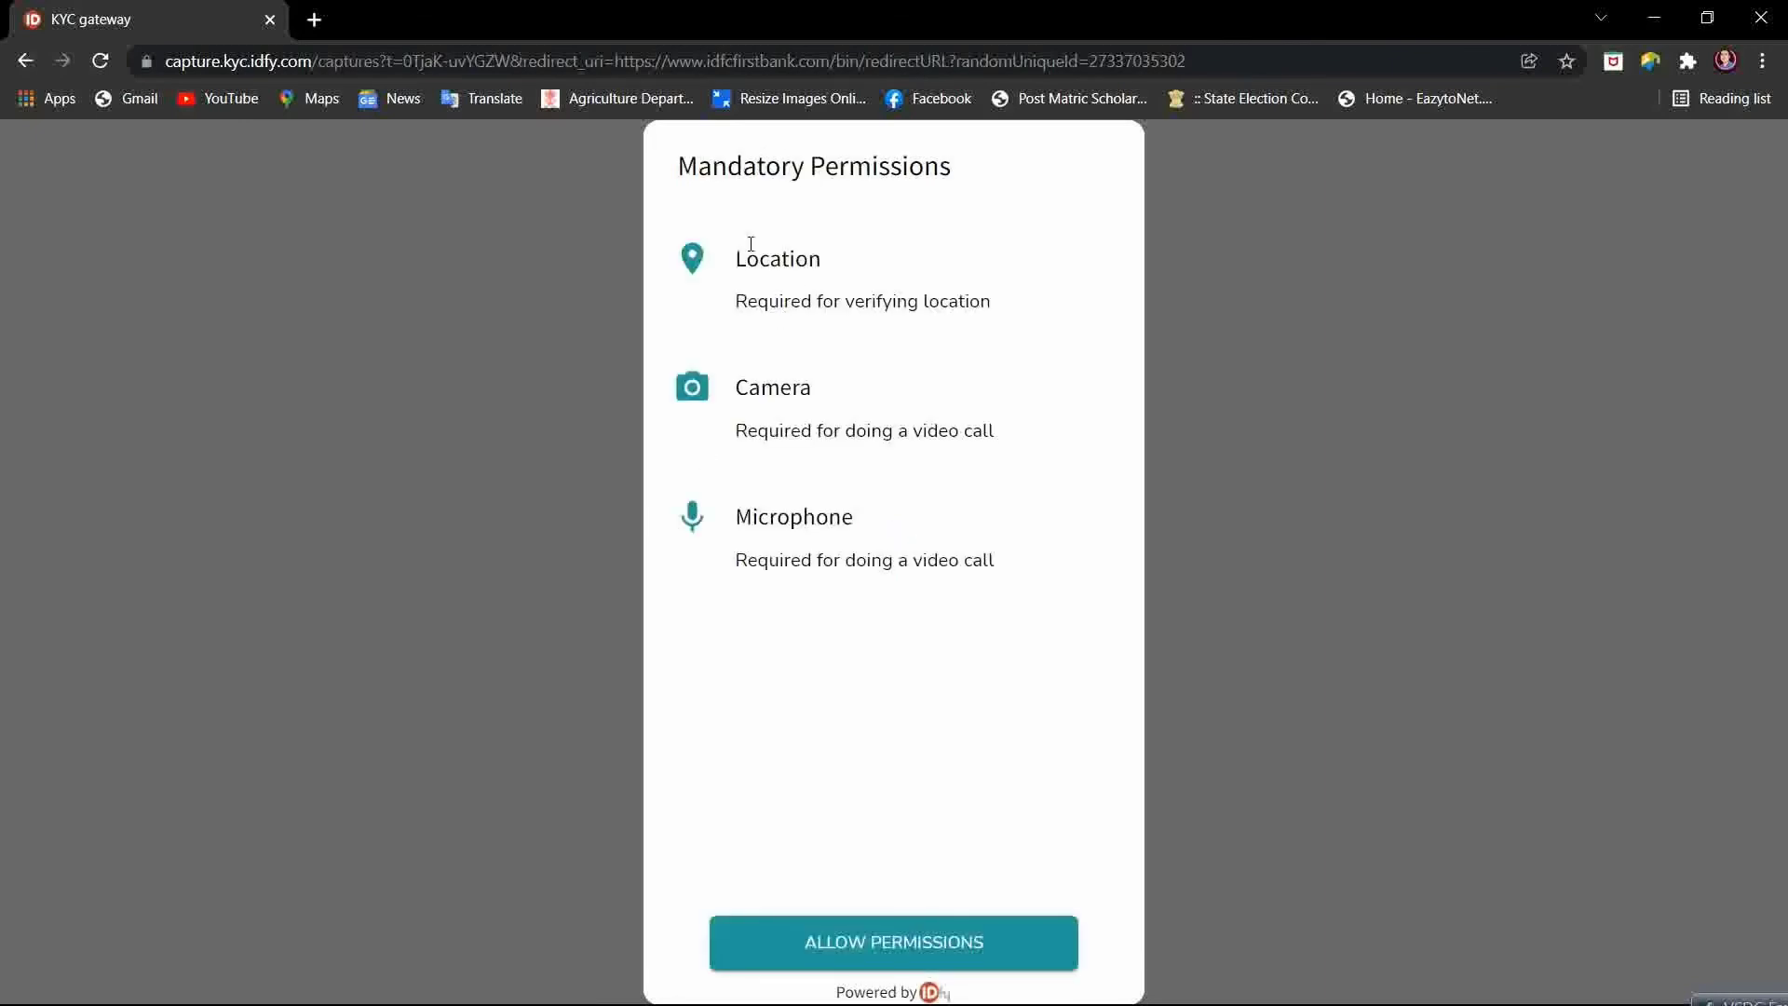
pyautogui.click(886, 943)
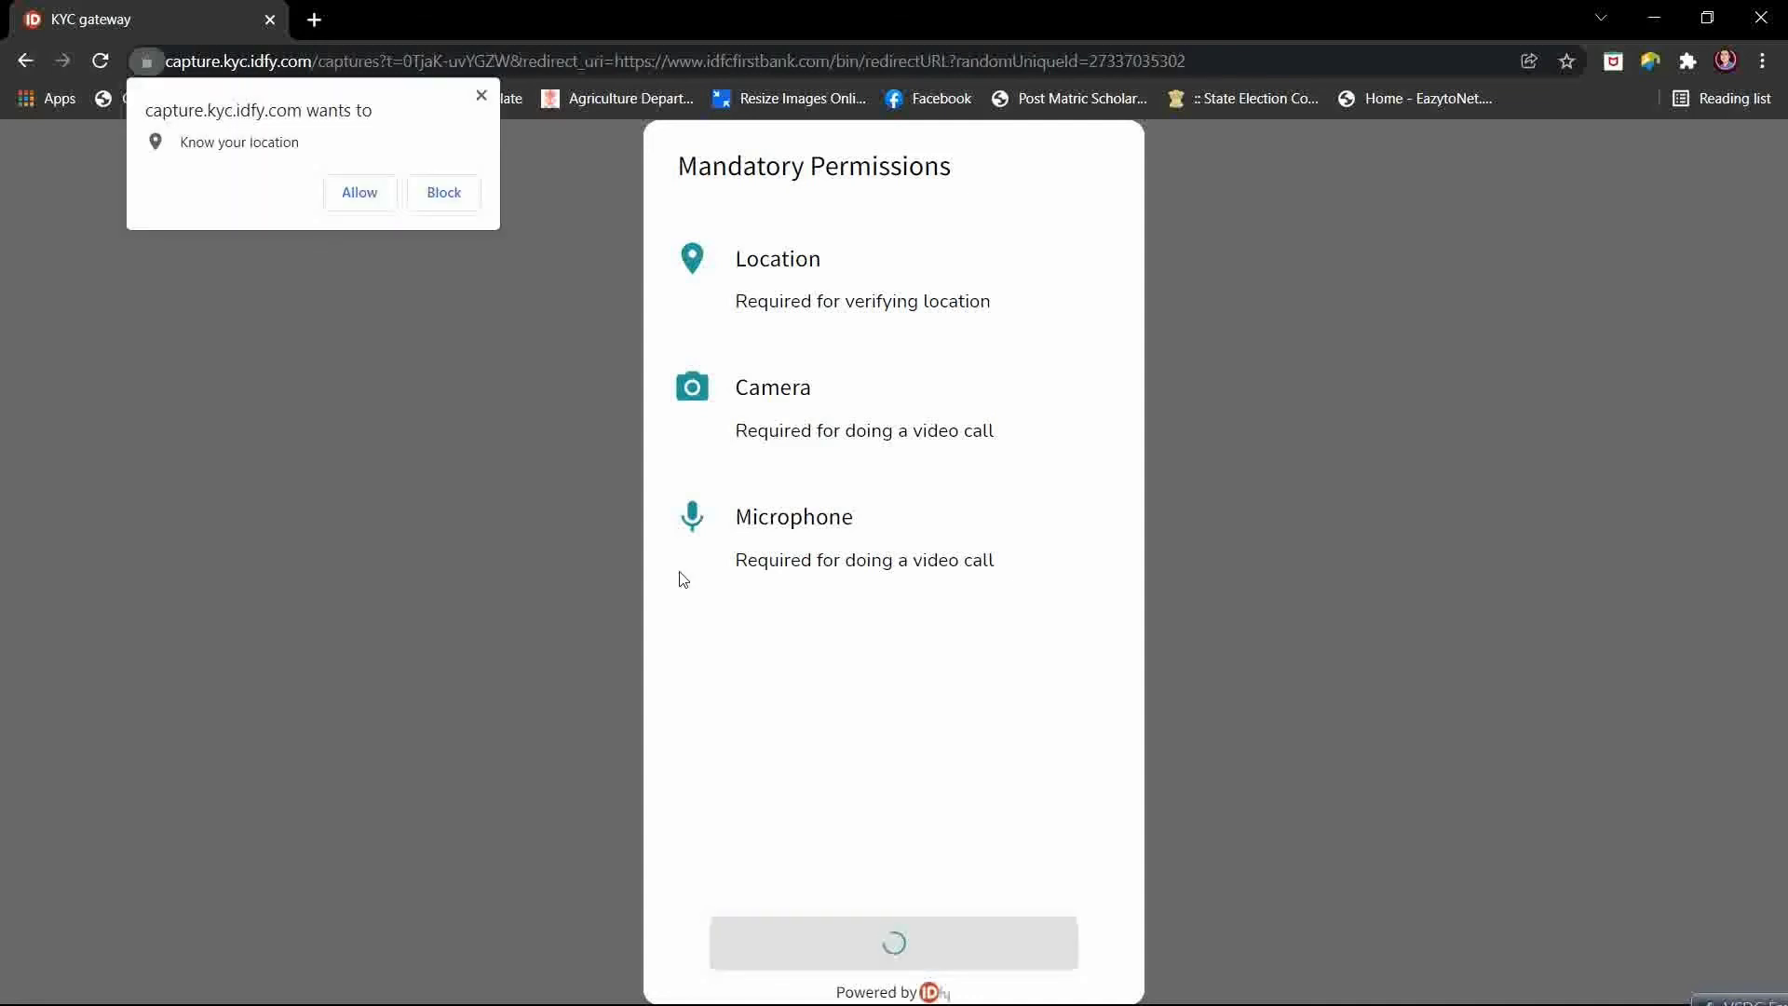
pyautogui.click(359, 193)
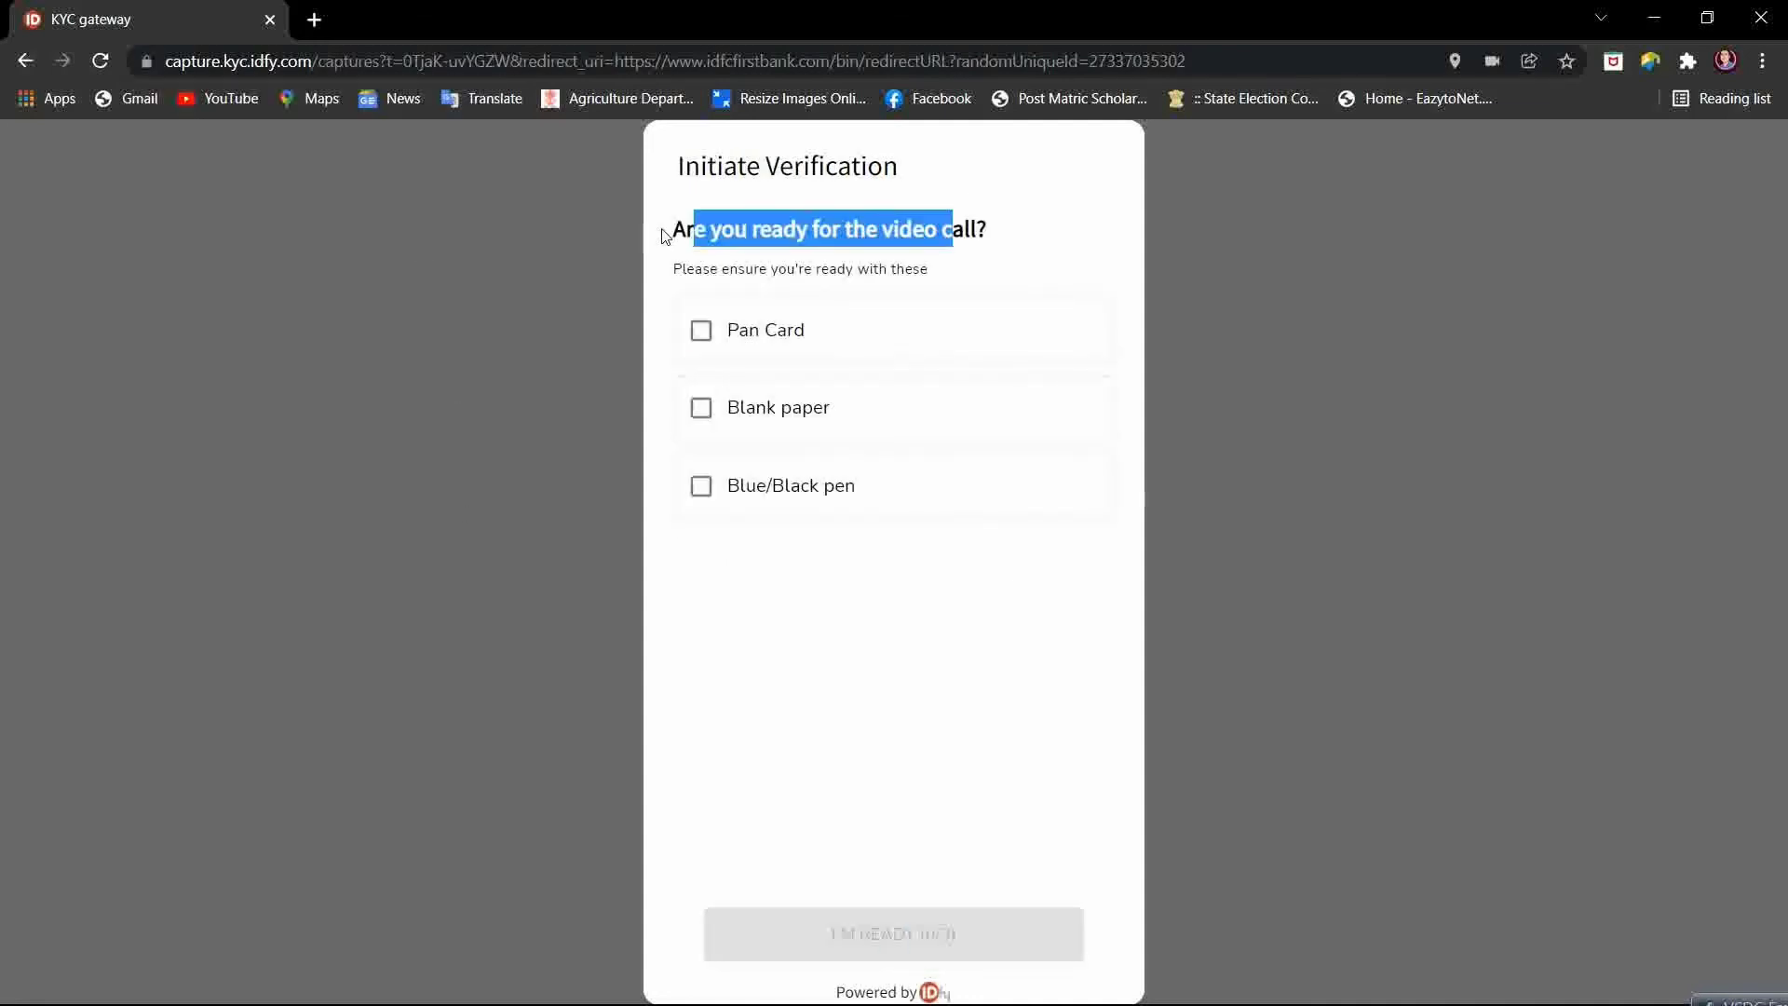
# Mark the Pan Card, Blank paper and Blue/Black pen as ready for the video call
pyautogui.click(674, 234)
pyautogui.moveTo(674, 234); pyautogui.dragTo(978, 221)
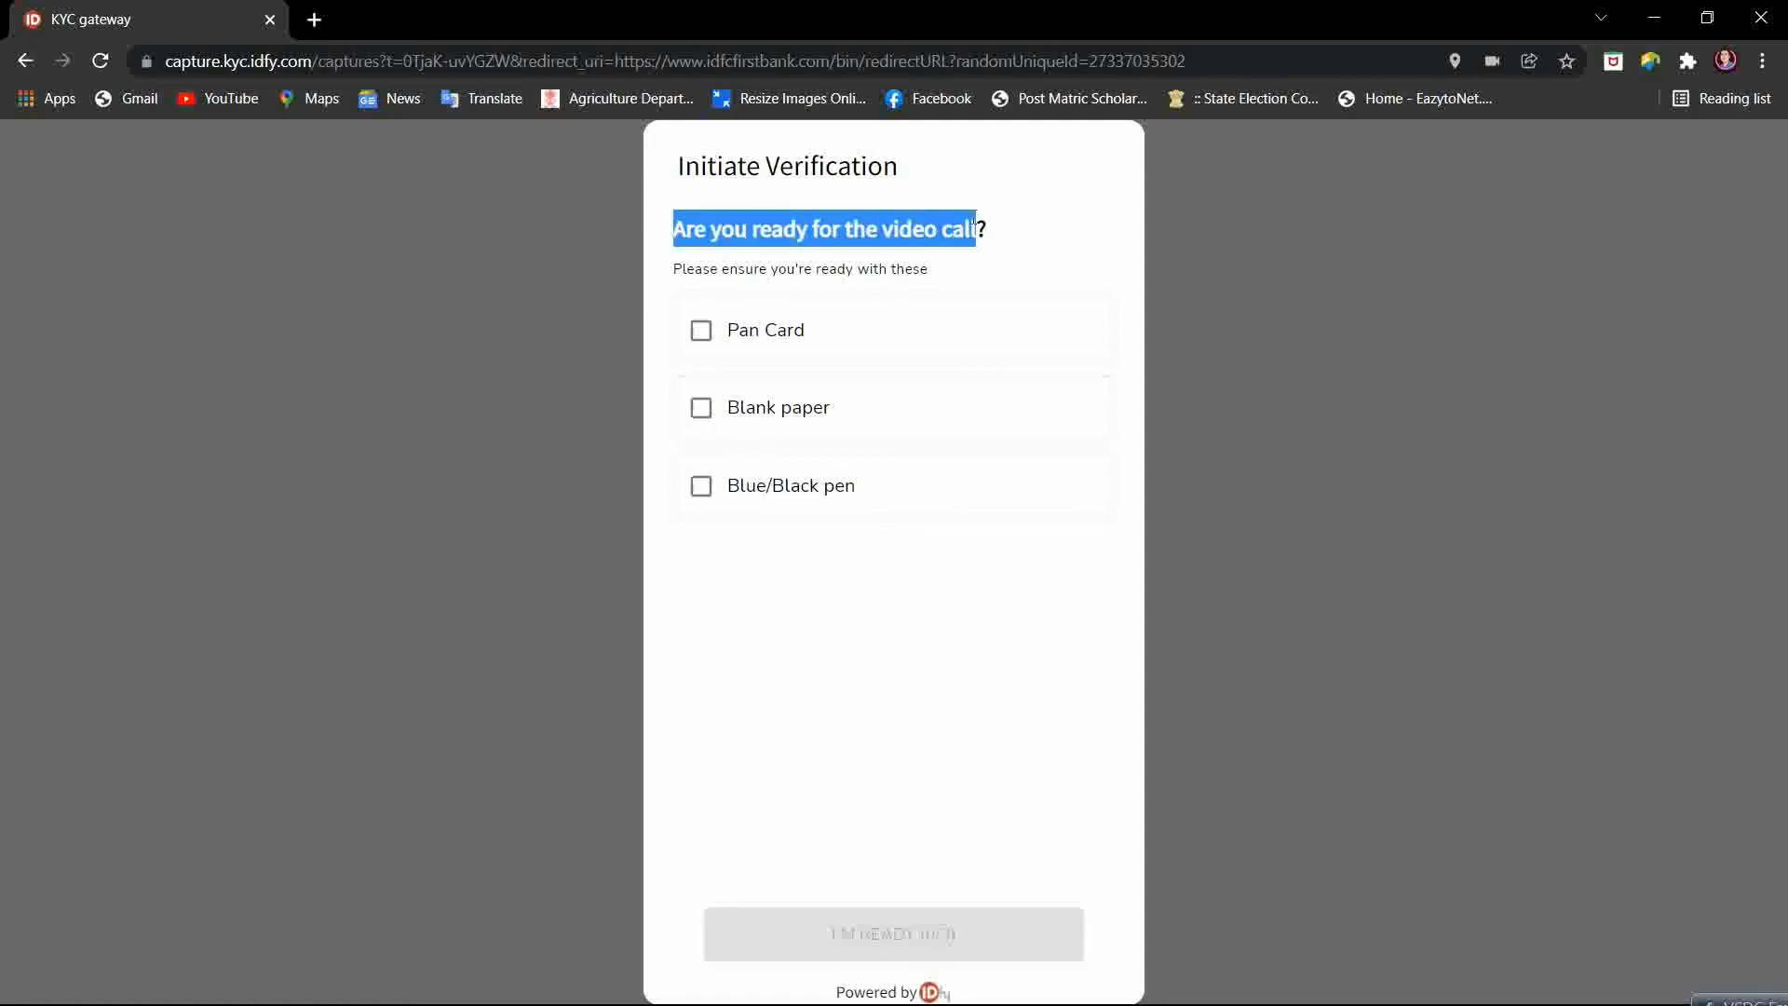
pyautogui.click(702, 333)
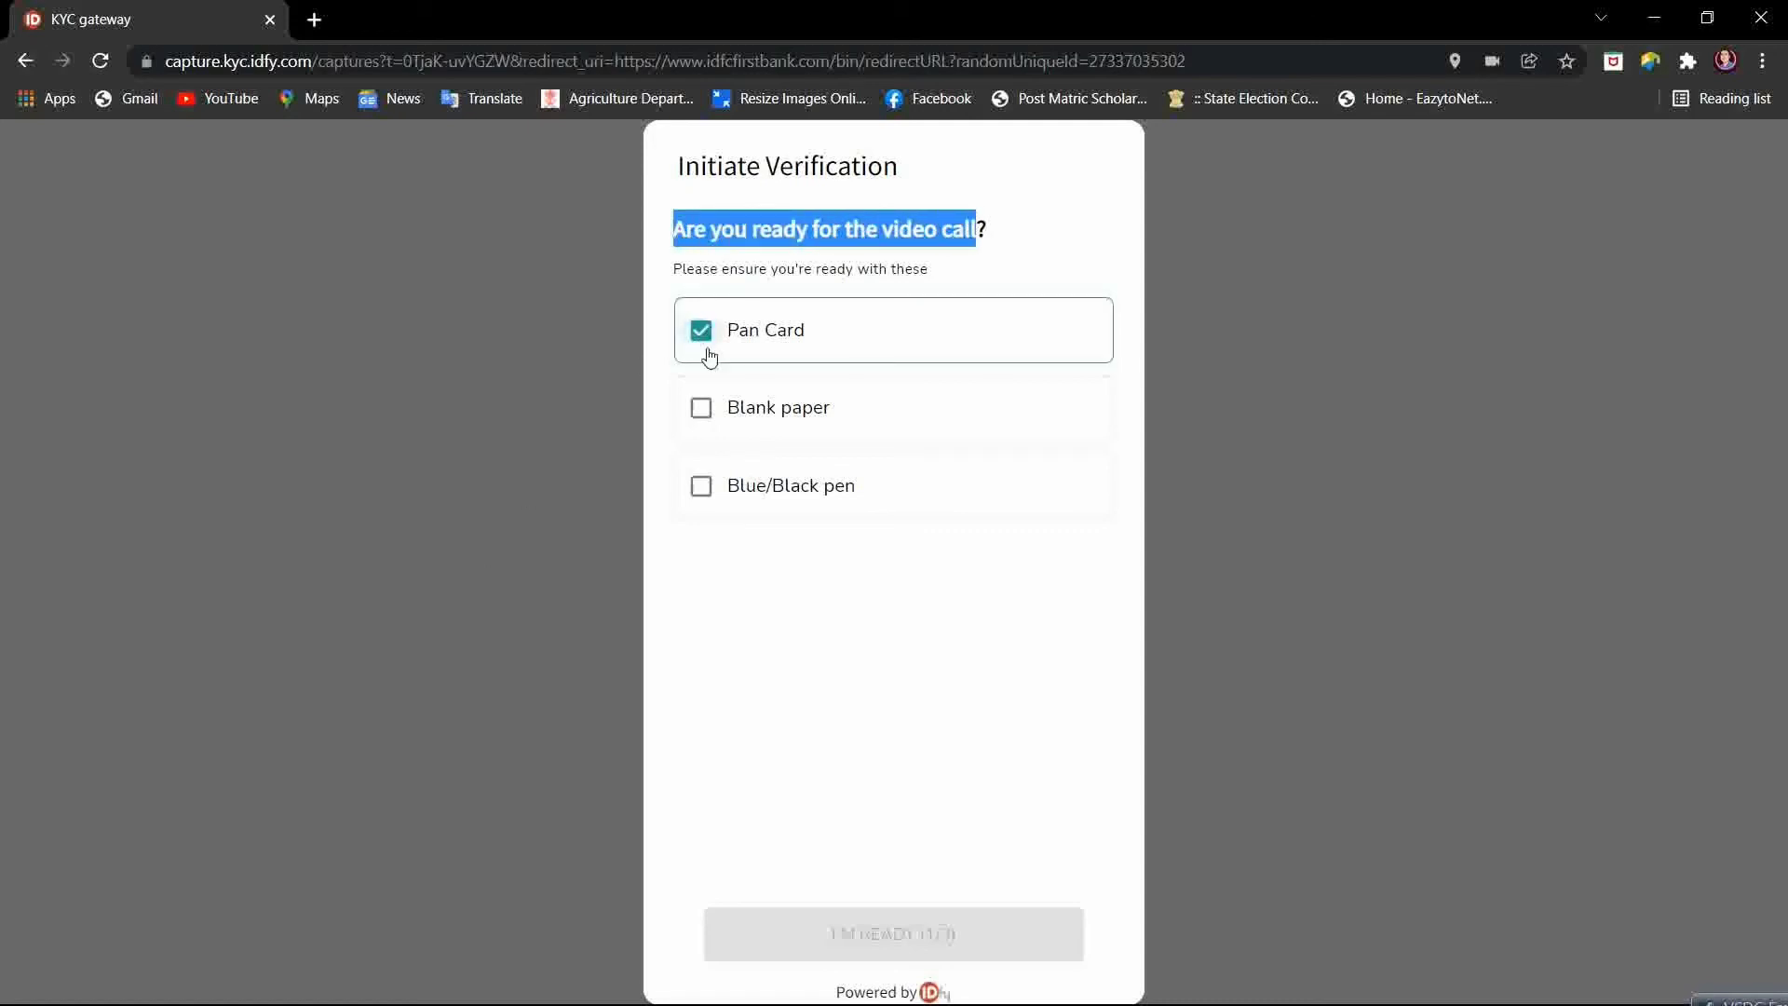
pyautogui.click(702, 408)
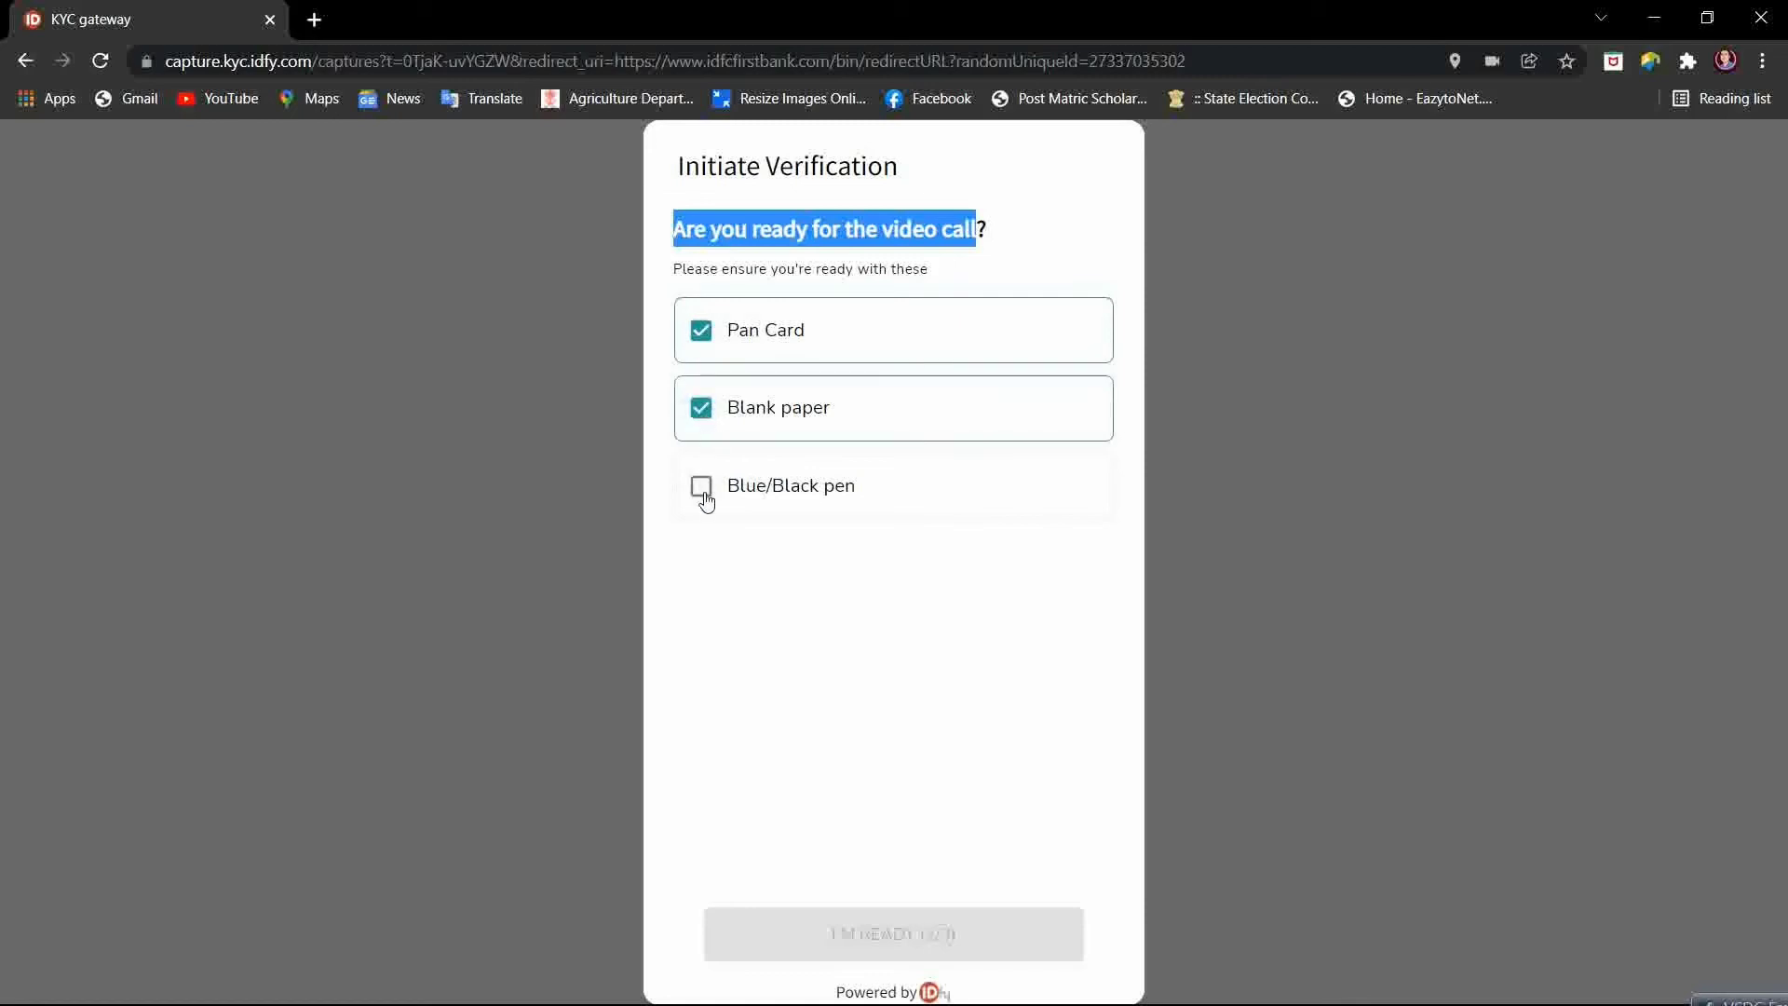
pyautogui.click(702, 487)
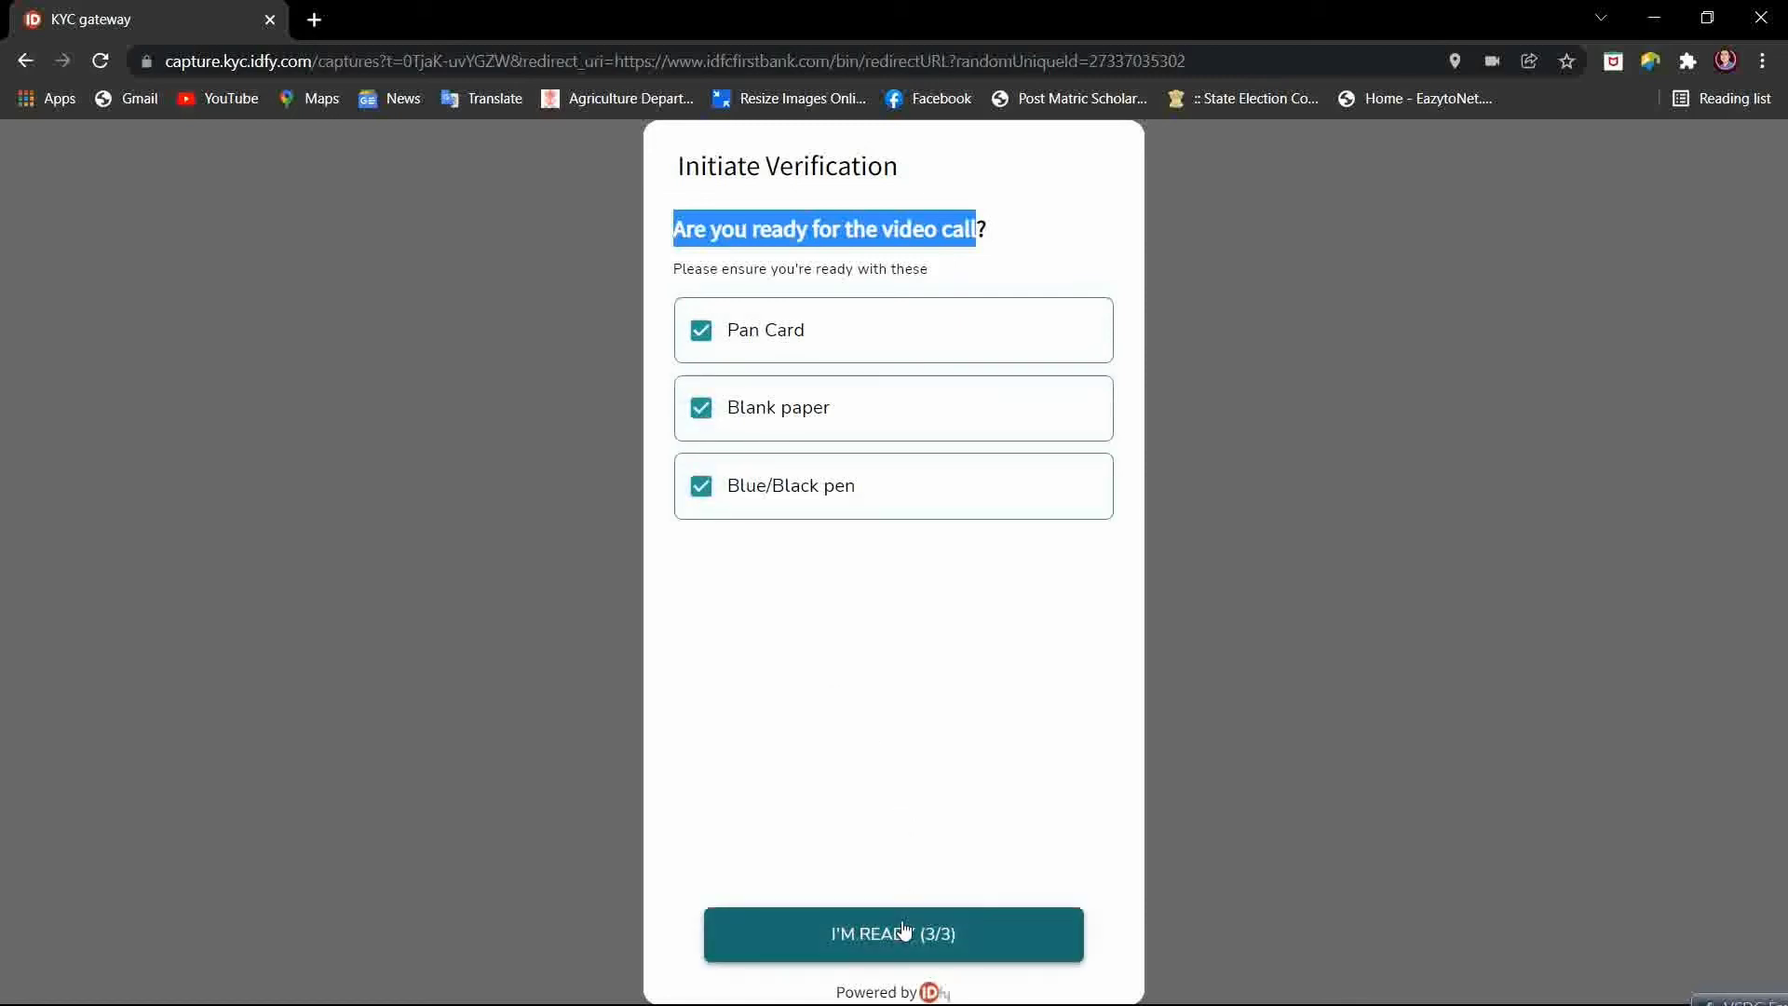